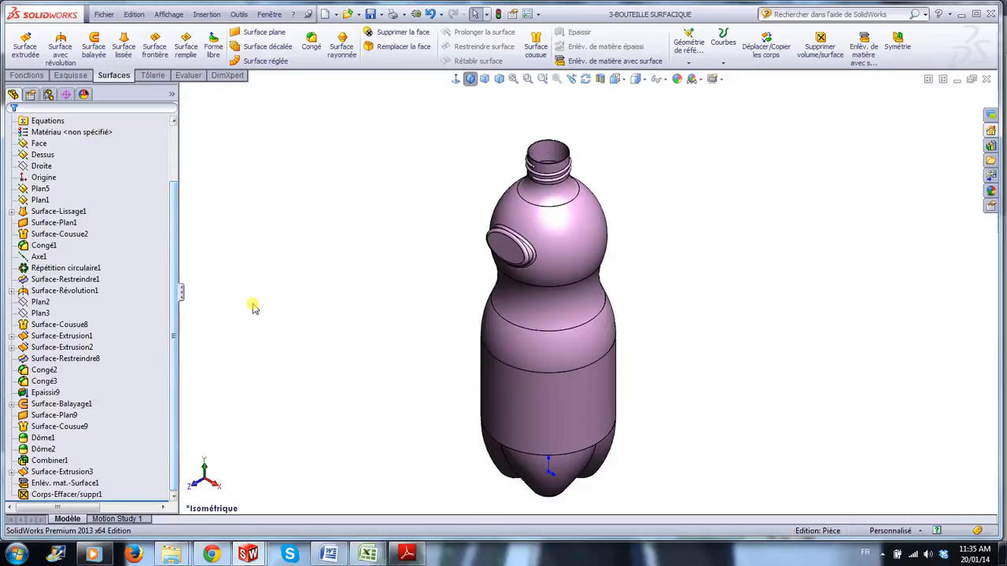
- Roll the bottle's feature history back to just after Origine, before Plan5
middle_drag(682, 501, 678, 353)
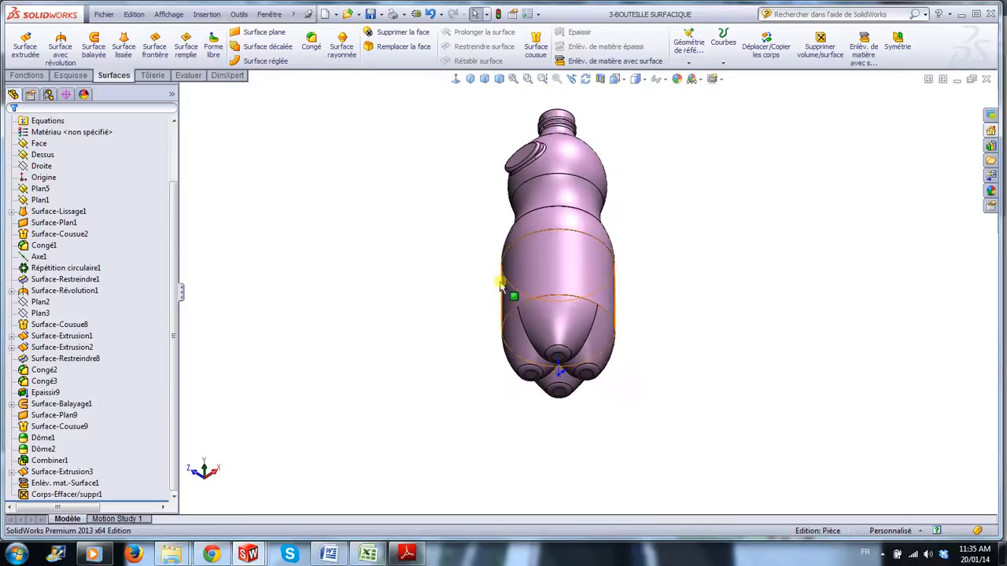
scroll(752, 433, down, 5)
scroll(740, 355, up, 3)
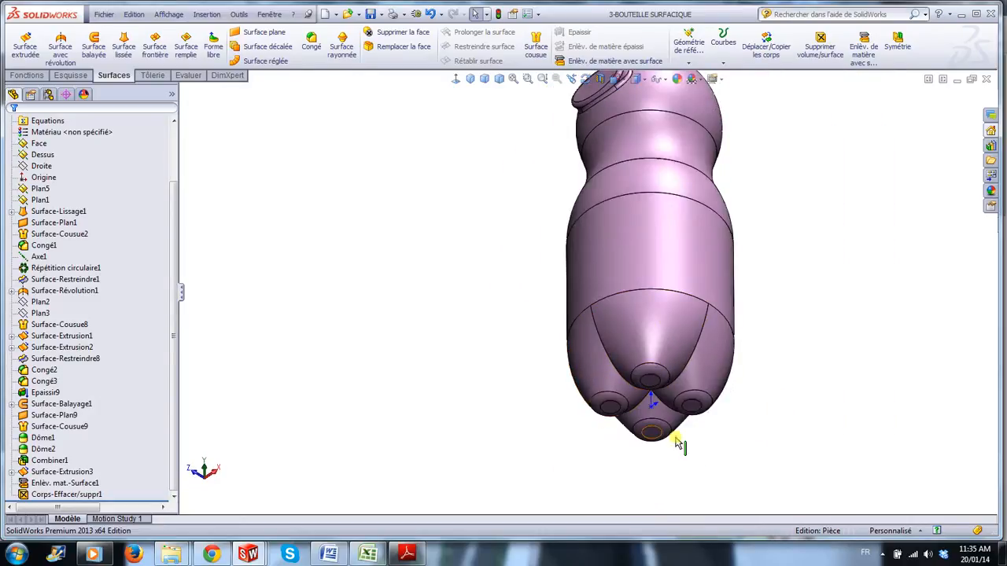
scroll(808, 439, up, 2)
middle_drag(762, 303, 760, 438)
drag(177, 402, 175, 411)
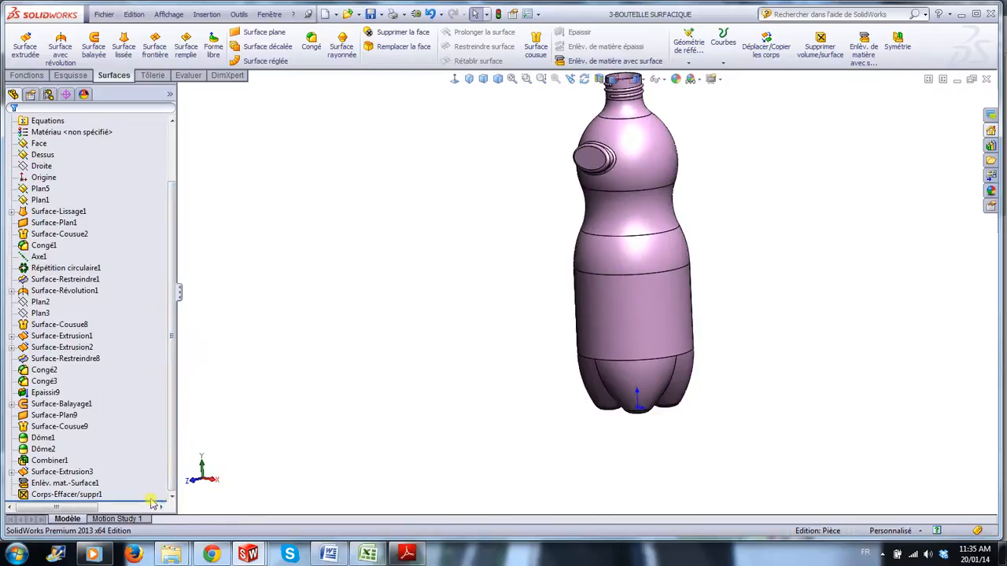
drag(155, 498, 115, 181)
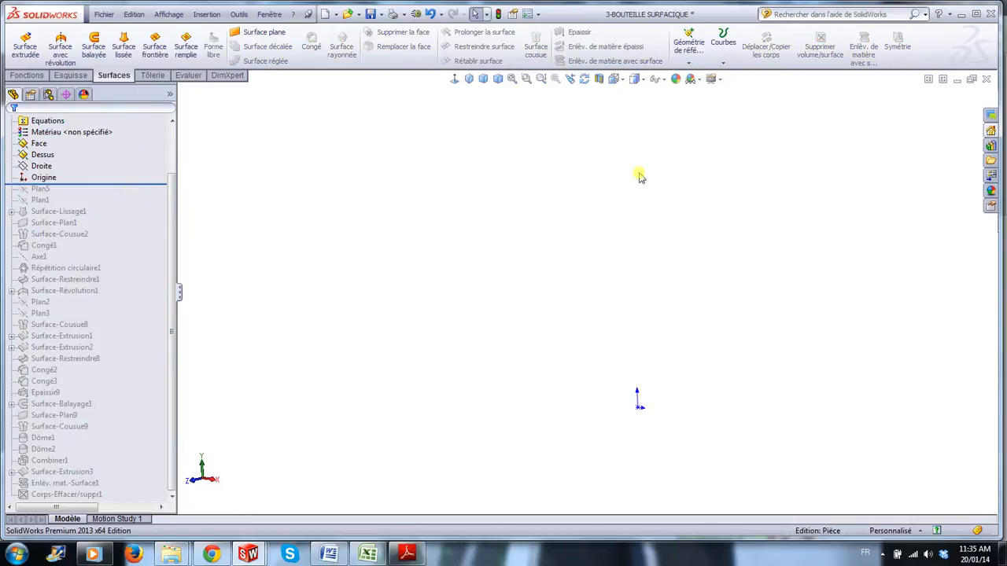
- Turn on the display of reference planes to show the Face and Dessus planes
click(661, 80)
click(662, 97)
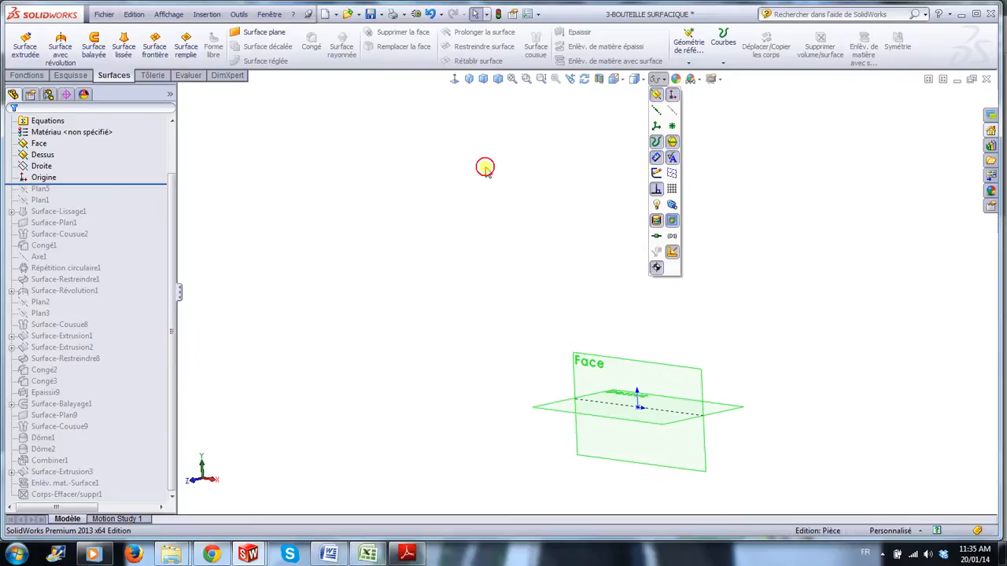
middle_drag(549, 232, 460, 318)
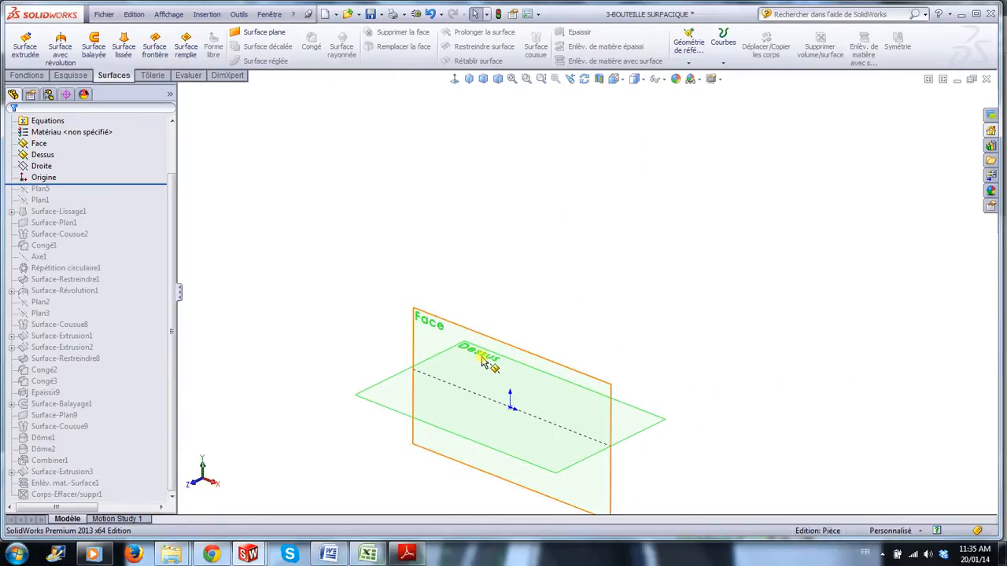
- Roll the feature history forward past Plan5 and highlight that plane in the model
drag(147, 186, 145, 198)
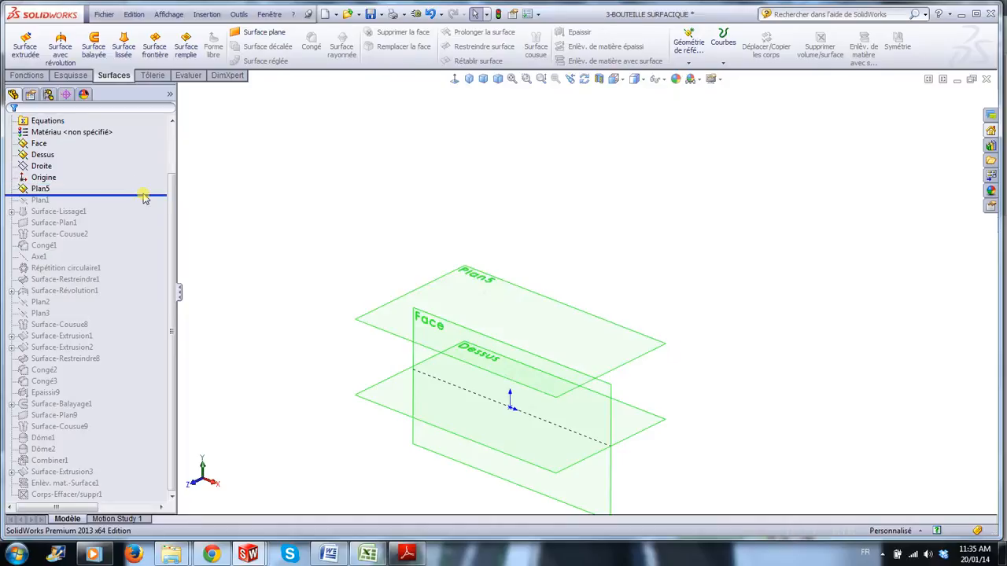
click(36, 190)
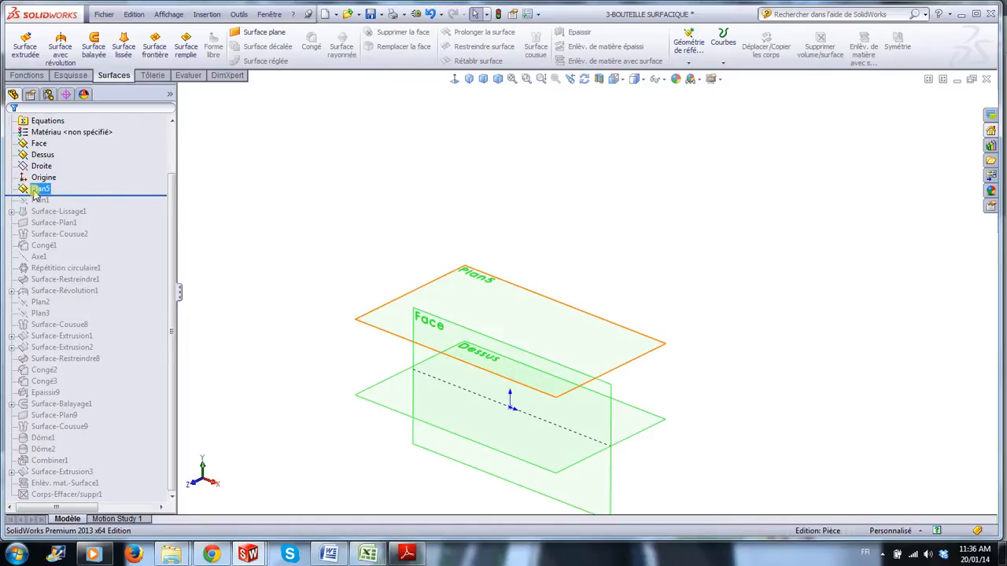
double_click(36, 191)
click(271, 199)
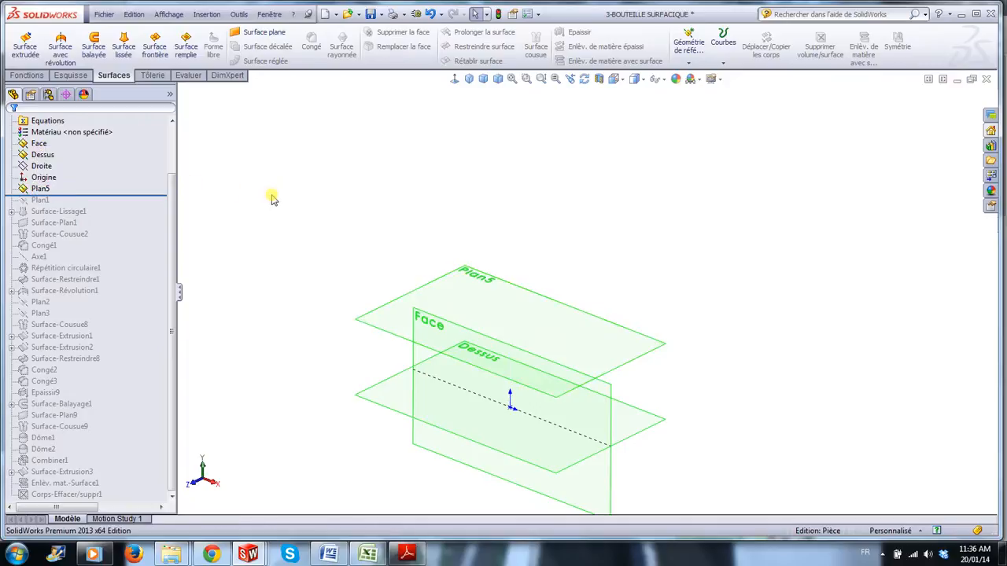
- Roll the feature history forward past Surface-Lissage1 and expand the loft to list its sketches
drag(148, 194, 207, 216)
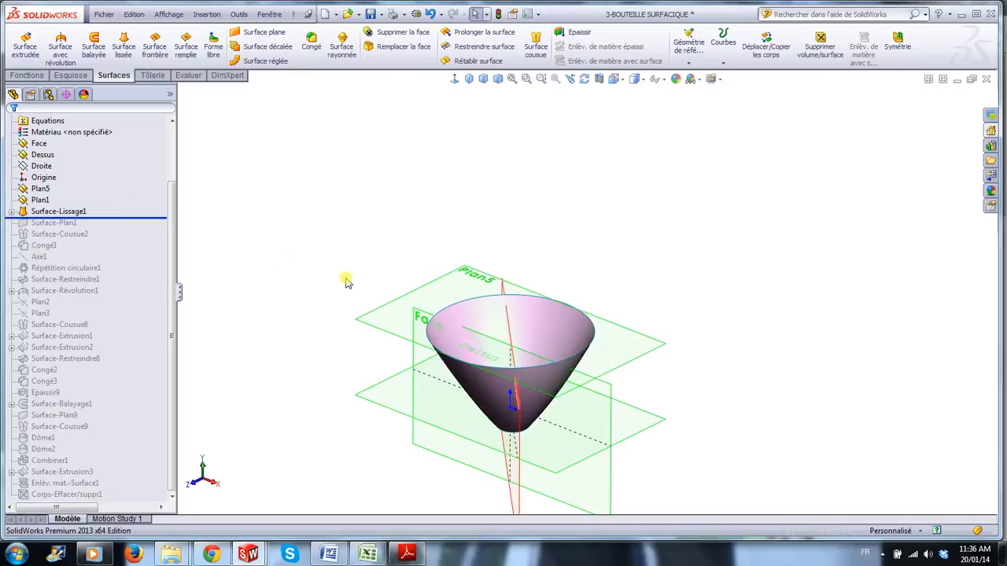
click(12, 212)
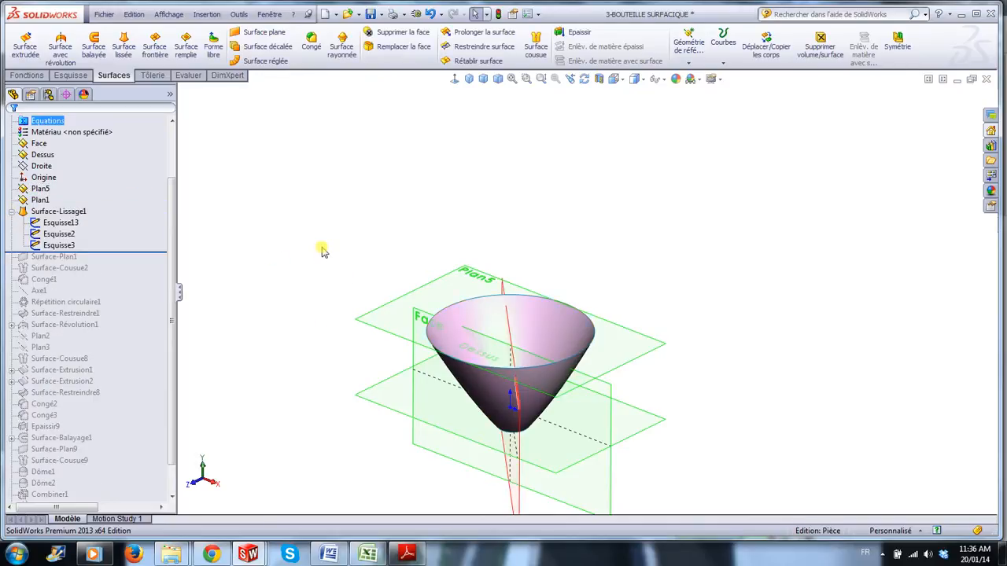
middle_drag(296, 260, 346, 272)
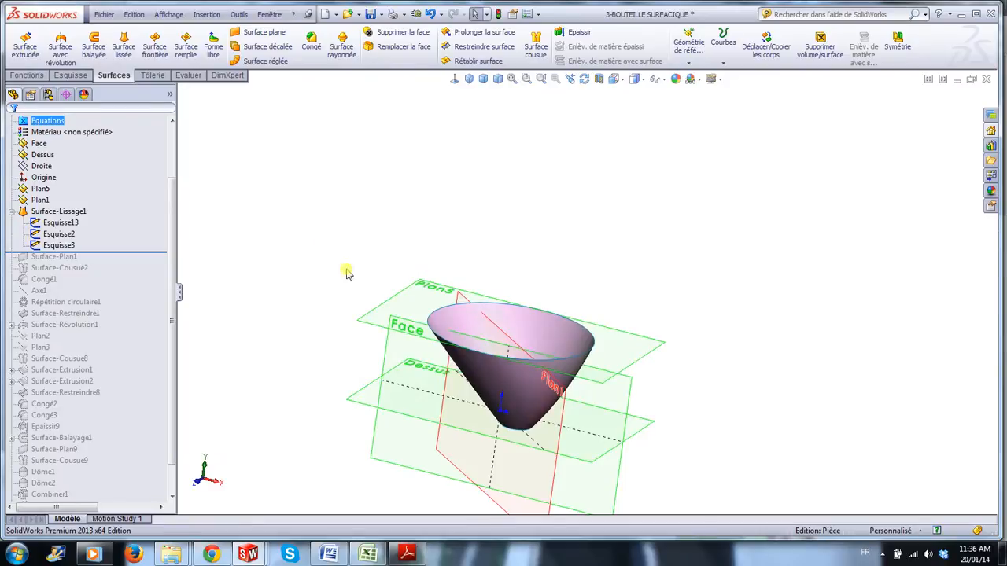
- Suppress the lofted surface Surface-Lissage1
click(79, 211)
click(103, 184)
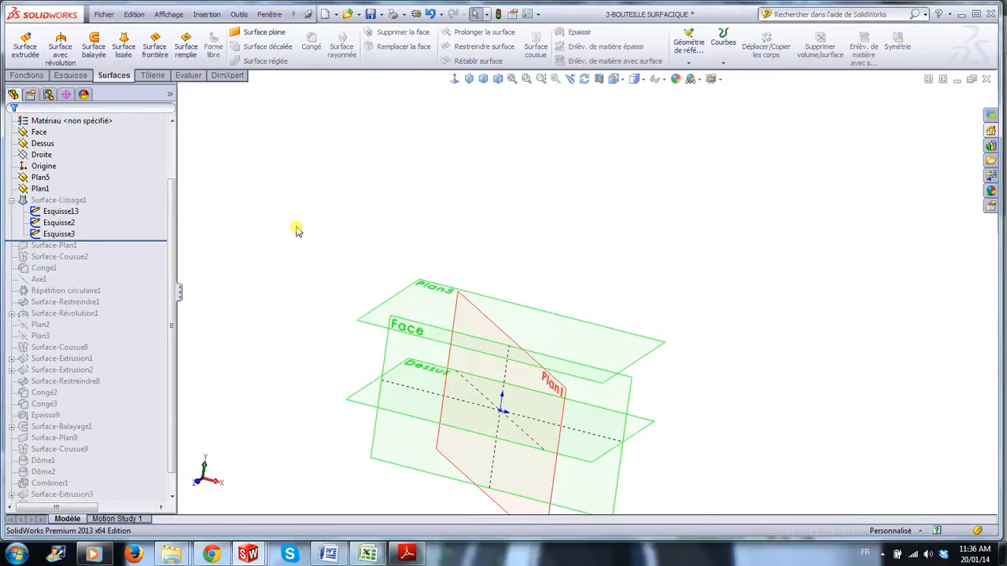
middle_drag(331, 243, 389, 249)
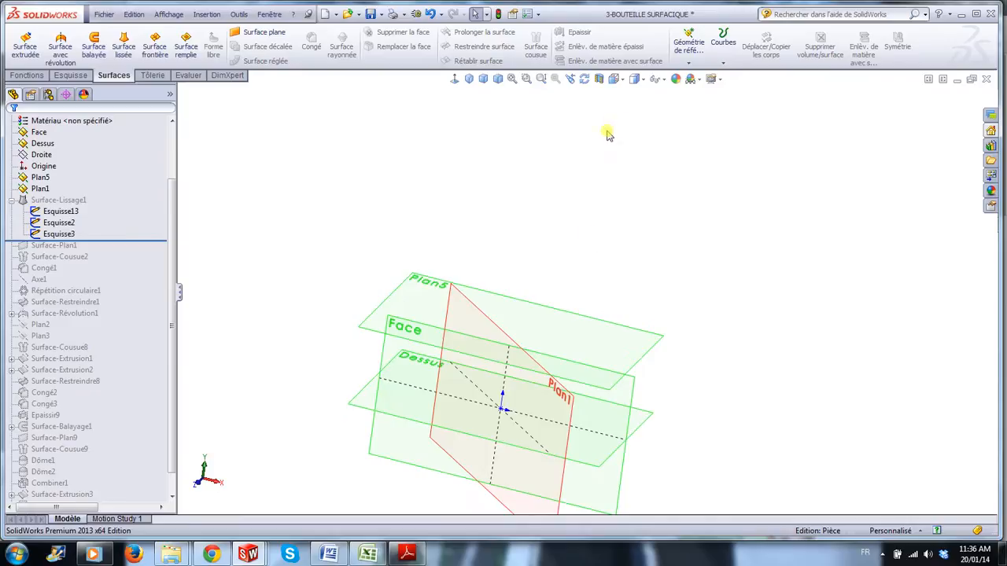
- Turn on the display of sketches to show the loft's two circles and the curve joining them
click(657, 78)
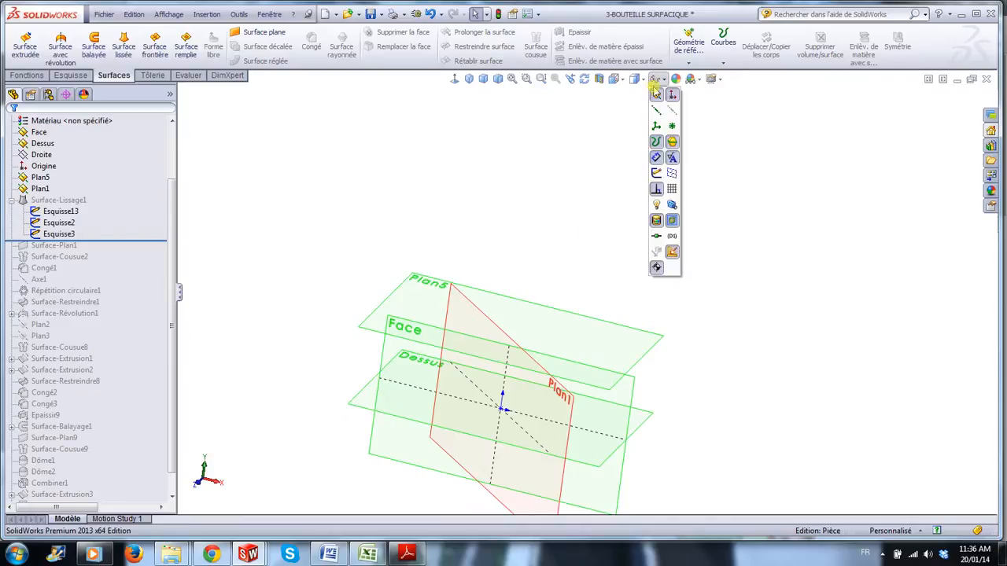
click(658, 174)
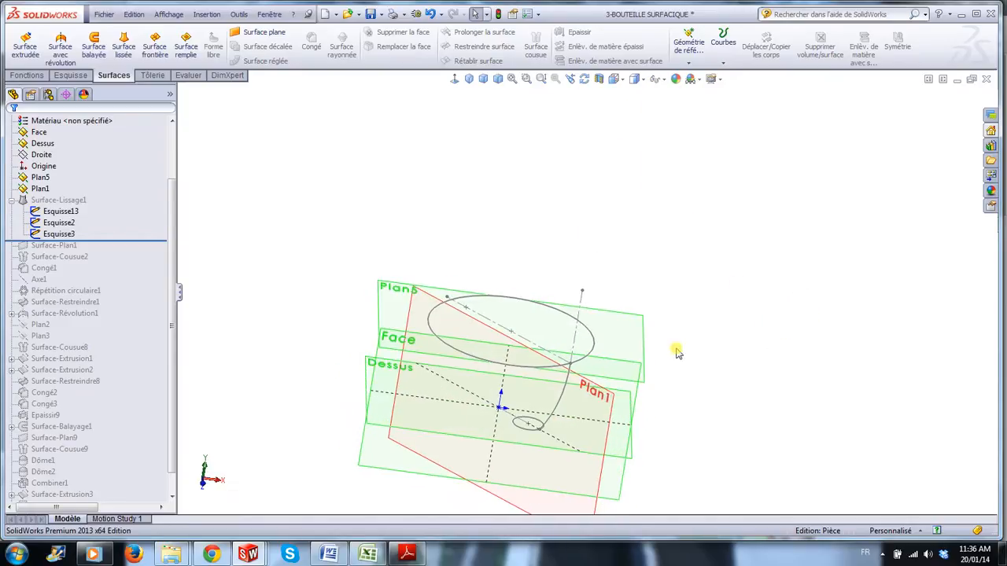
scroll(590, 381, down, 5)
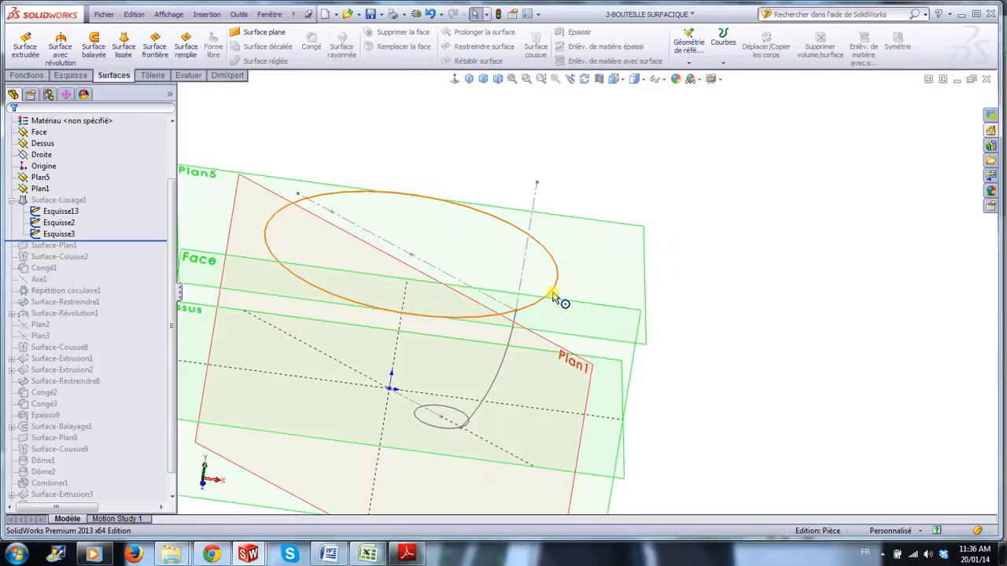
middle_drag(751, 382, 736, 361)
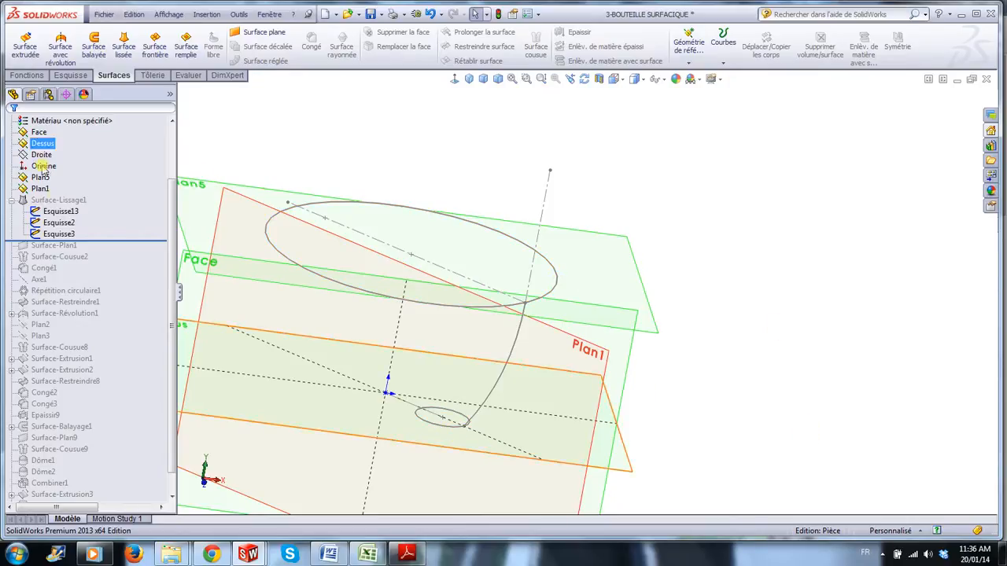
- Open Esquisse13 for editing to review the large circle on Plan5, and exit the sketch without changes
click(61, 211)
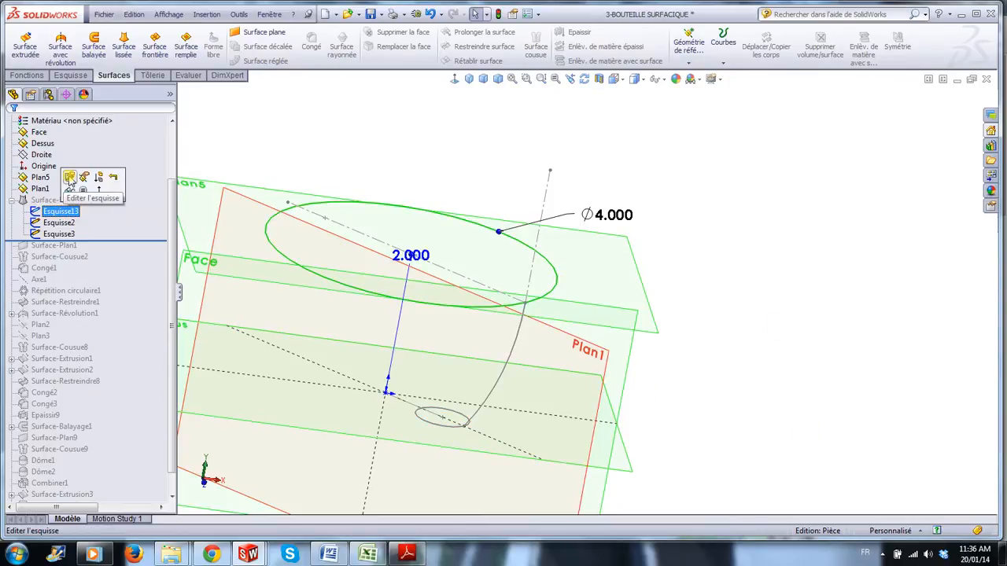
click(69, 179)
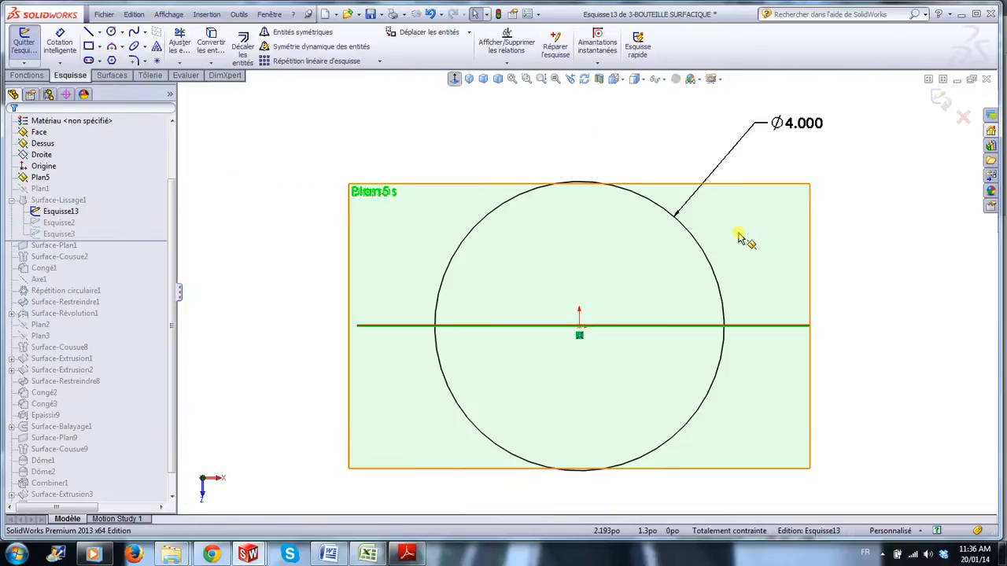
click(940, 99)
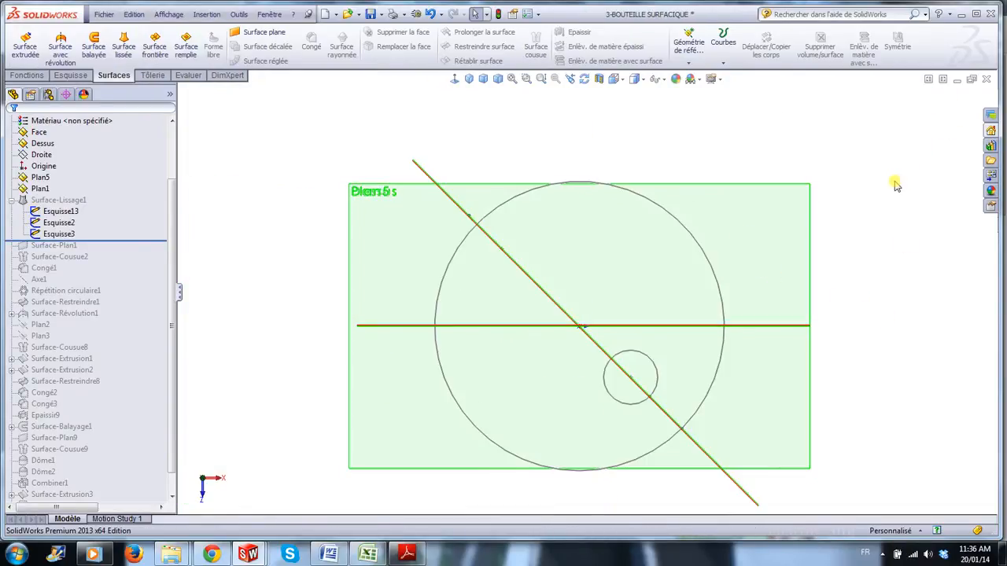
middle_drag(895, 185, 926, 370)
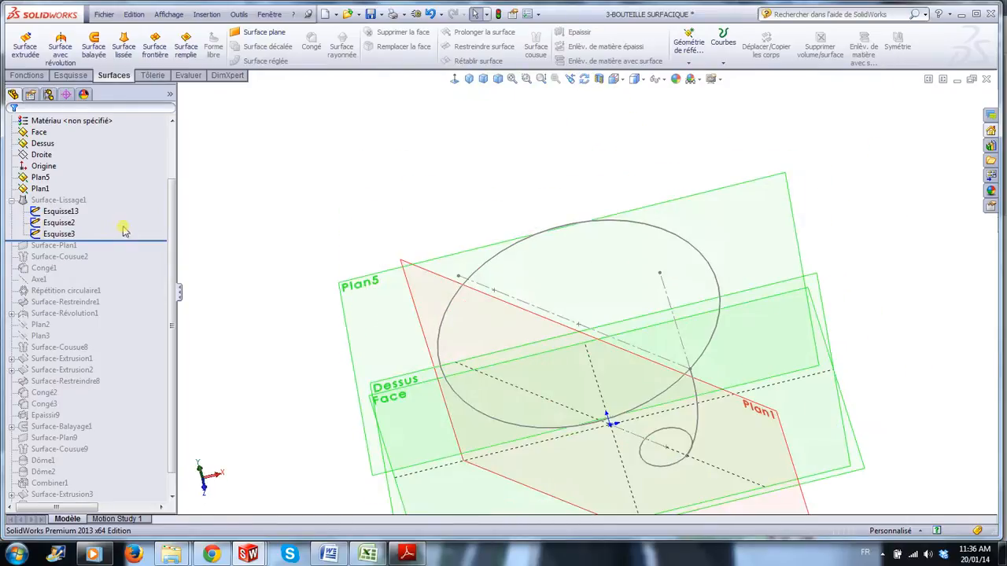
- Open Esquisse2 for editing, view it normal to its plane to review the small circle's dimensions, and exit the sketch
click(59, 223)
click(82, 191)
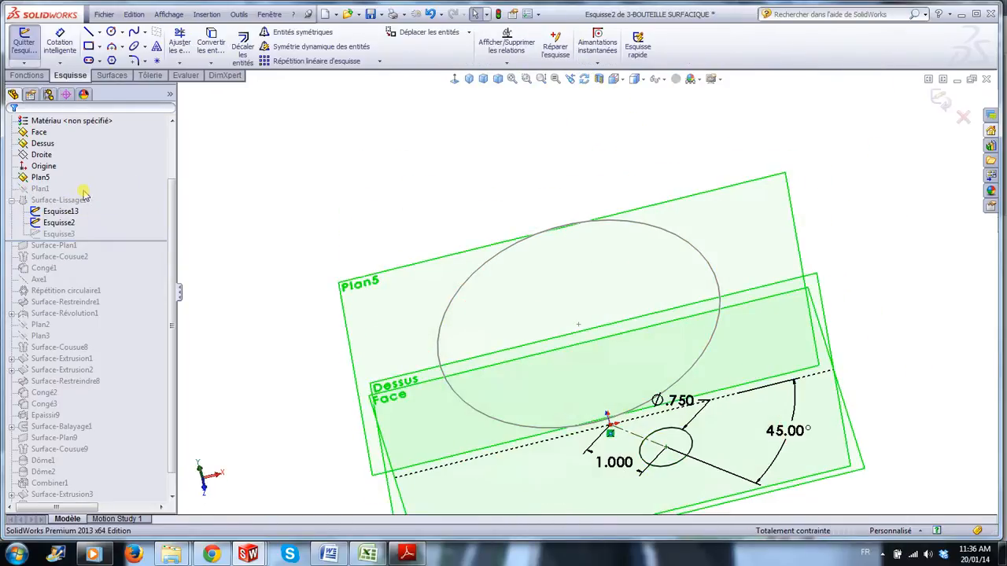
click(454, 79)
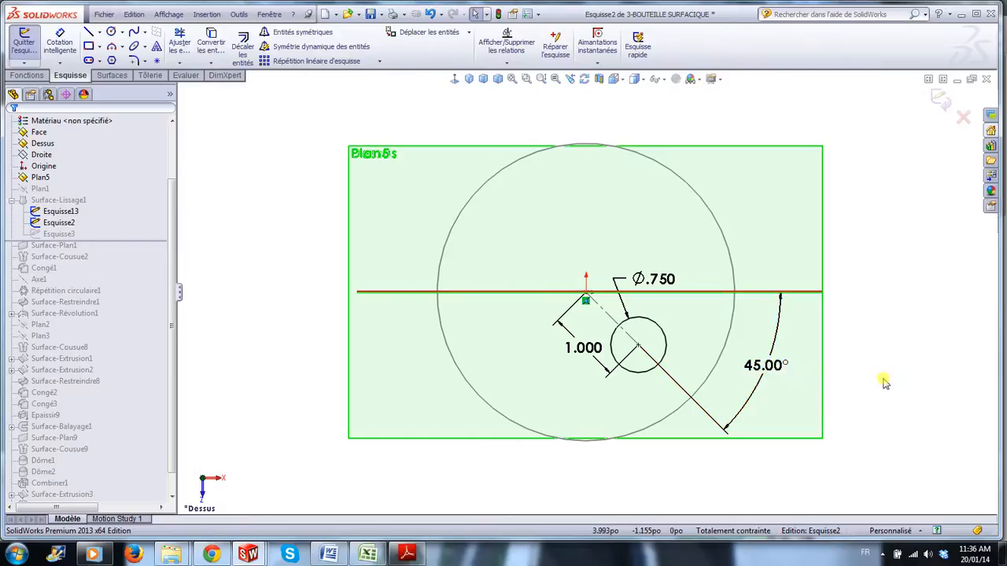
click(941, 99)
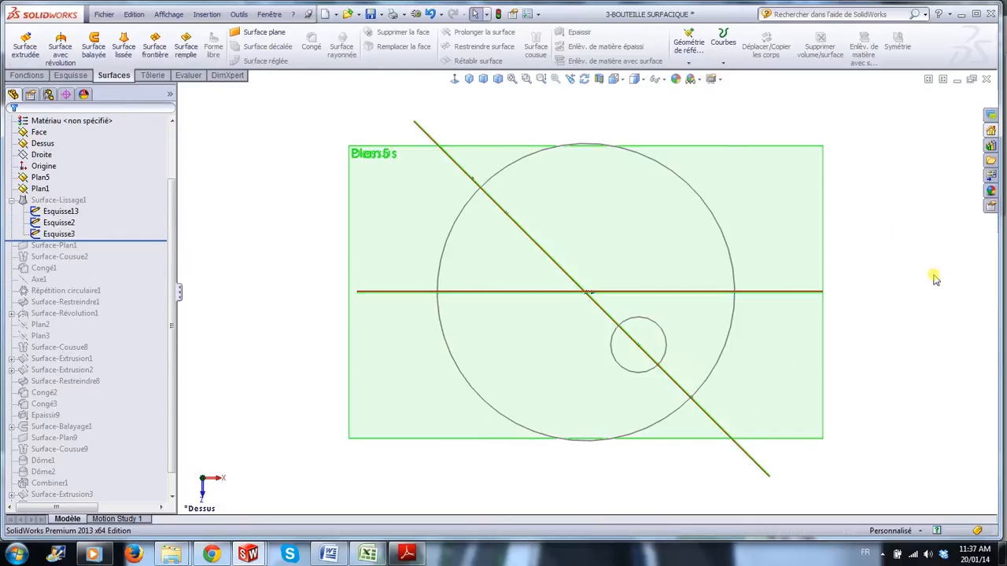
- Examine how the angled plane Plan1 passes through the two circles, and return to a tilted isometric view
mouse_move(933, 278)
middle_down()
mouse_move(928, 308)
mouse_move(929, 290)
middle_up()
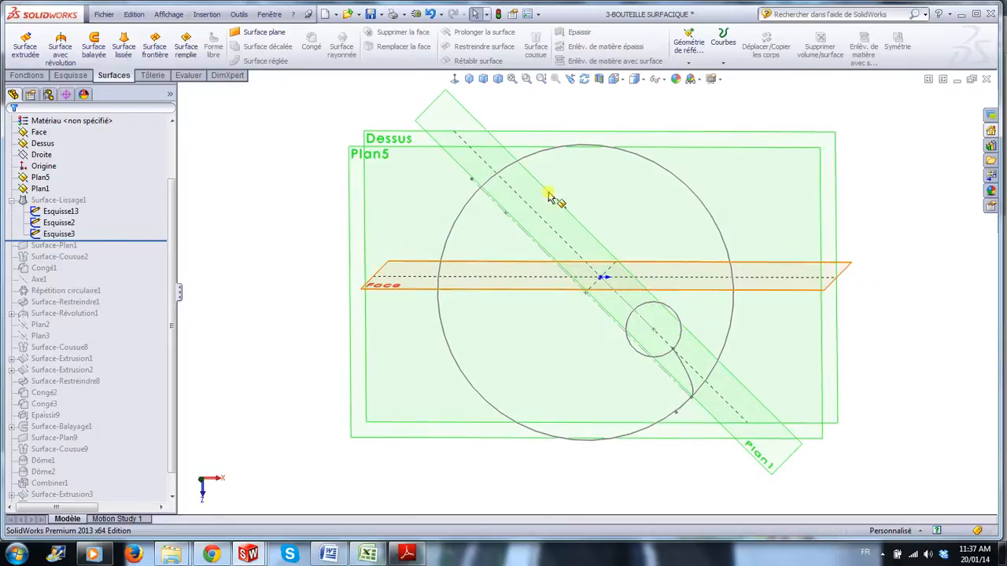
click(477, 126)
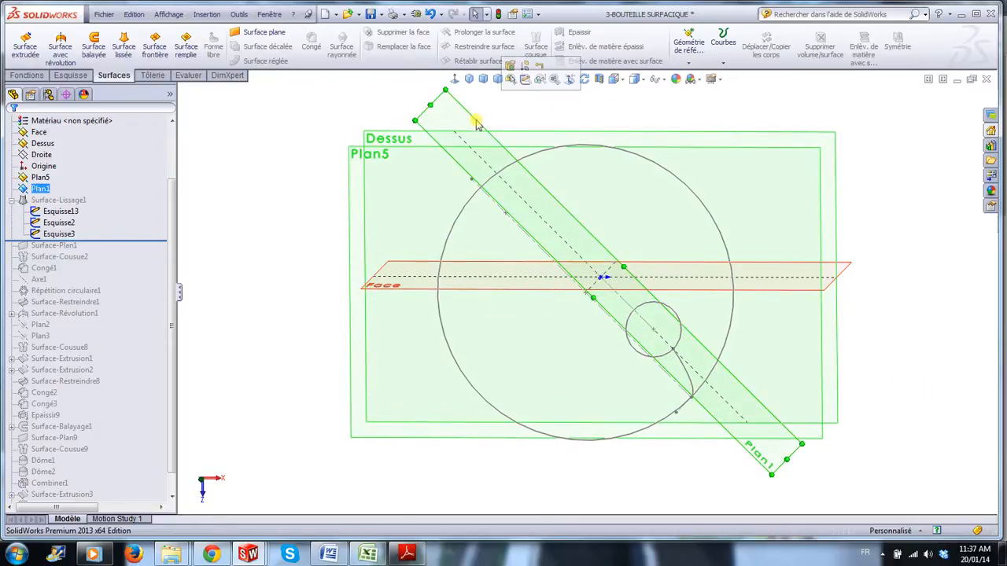
mouse_move(866, 337)
middle_down()
mouse_move(857, 362)
mouse_move(779, 389)
mouse_move(872, 322)
middle_up()
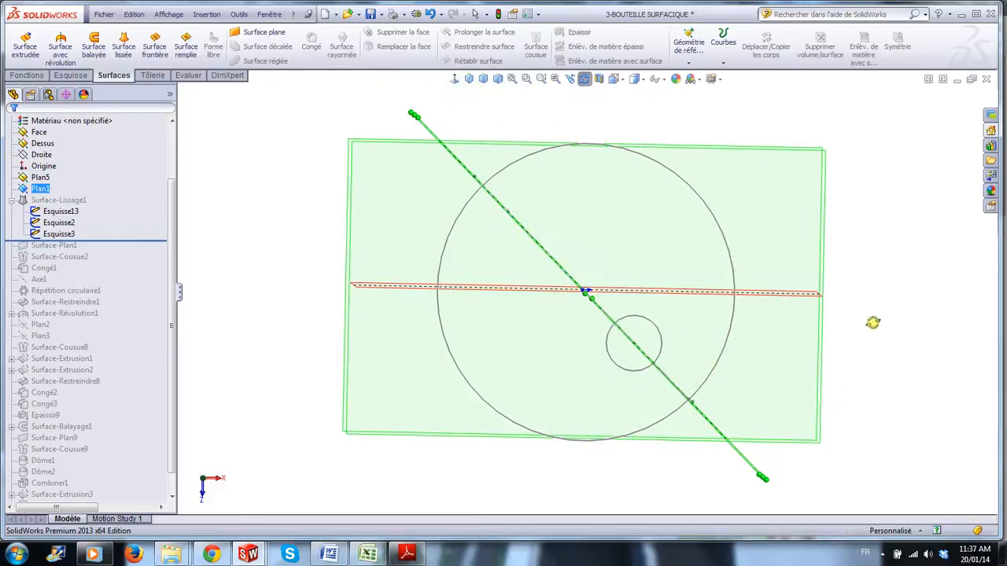
scroll(668, 350, down, 4)
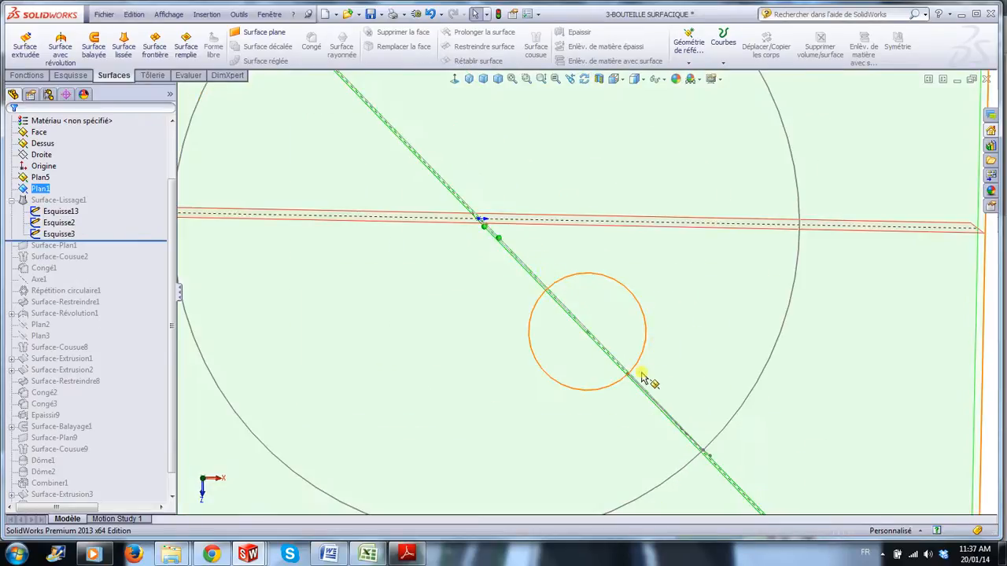
scroll(634, 354, up, 5)
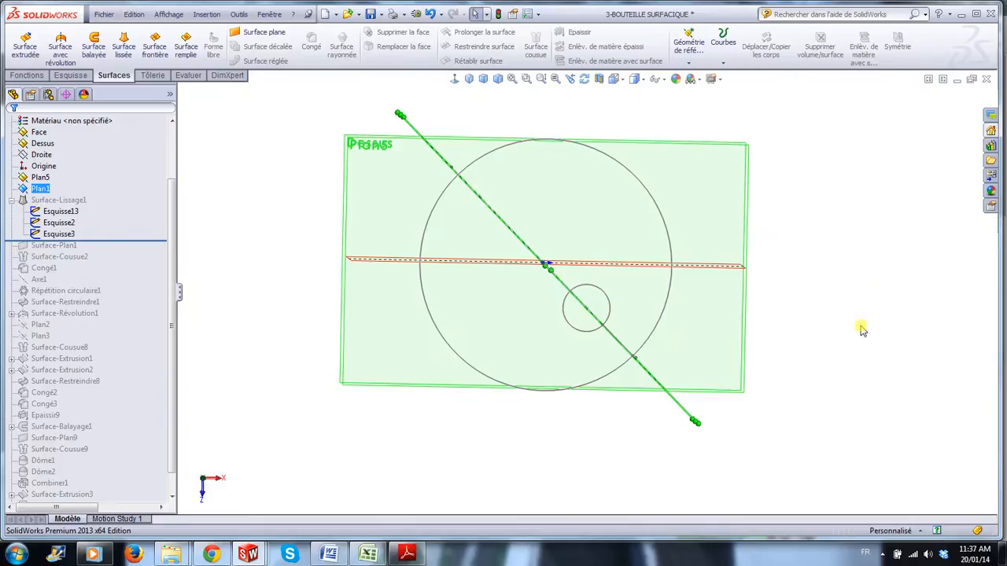
click(861, 328)
middle_drag(944, 182, 910, 211)
key(ctrl+7)
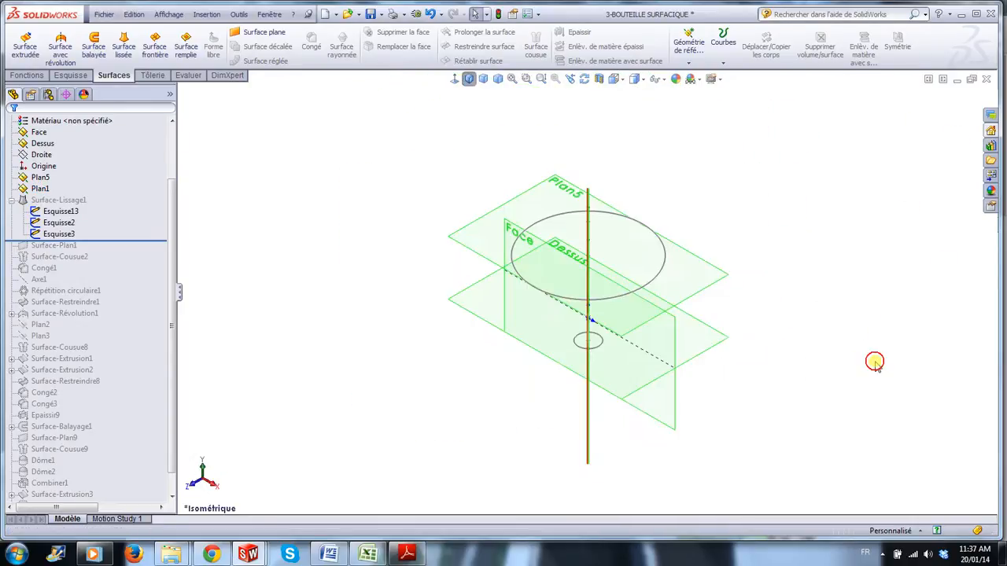
middle_drag(875, 361, 818, 350)
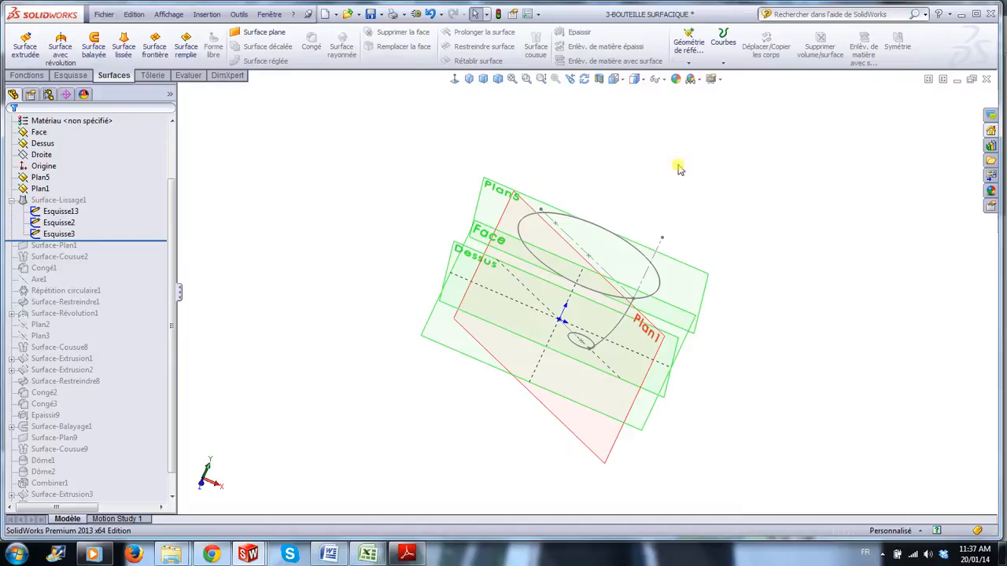
- Turn off the display of reference planes so only the sketches are shown
click(659, 83)
click(657, 95)
click(782, 297)
mouse_move(783, 298)
middle_down()
mouse_move(734, 252)
mouse_move(765, 317)
mouse_move(742, 247)
mouse_move(684, 329)
middle_up()
- Open Esquisse3, the arc joining the two circles, for editing and view it normal to its plane
scroll(657, 313, down, 3)
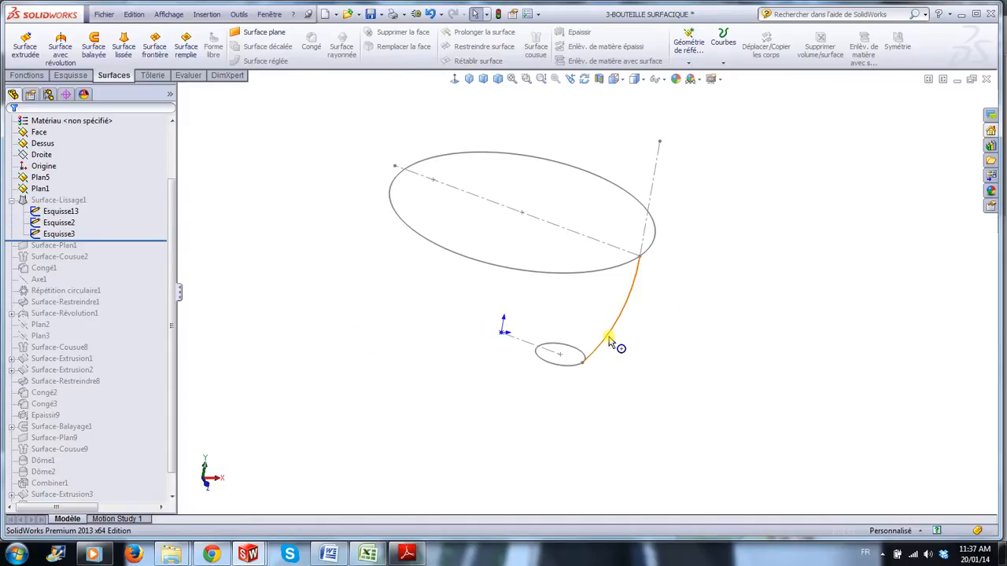
scroll(621, 315, down, 2)
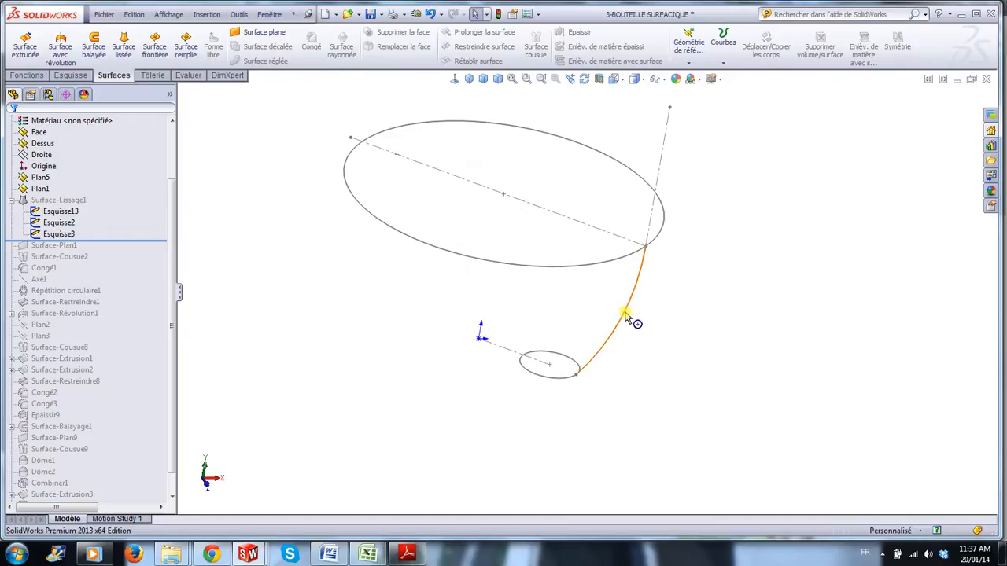
click(626, 314)
click(660, 258)
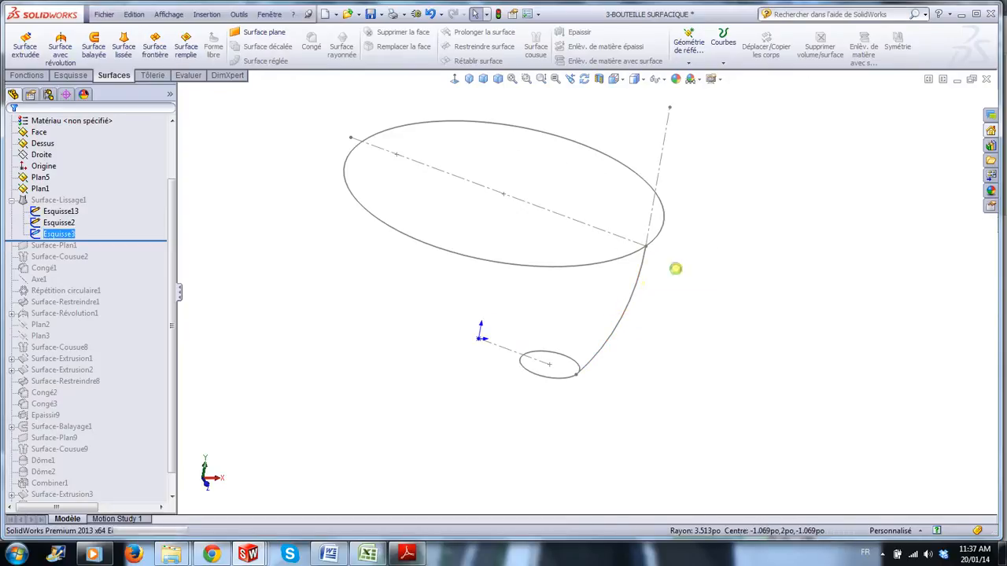
click(454, 80)
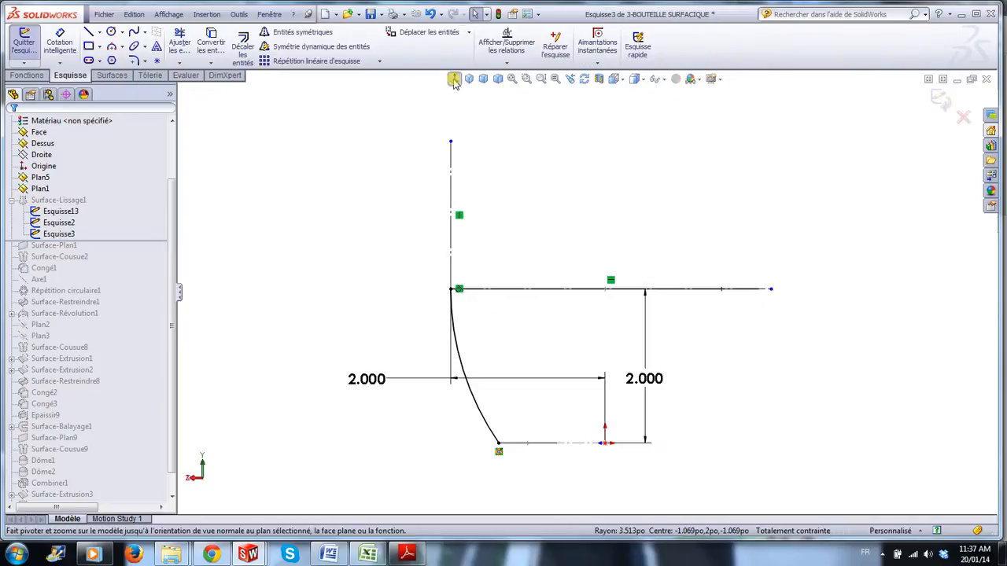
click(454, 80)
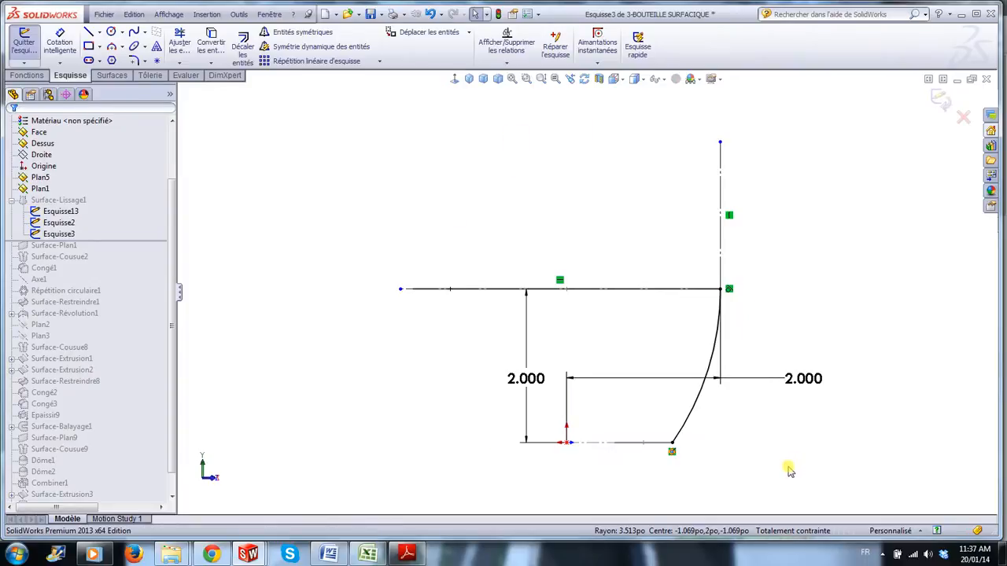
- Examine how the Esquisse3 arc meets the small and large circles, and exit the sketch without changes
scroll(760, 481, down, 1)
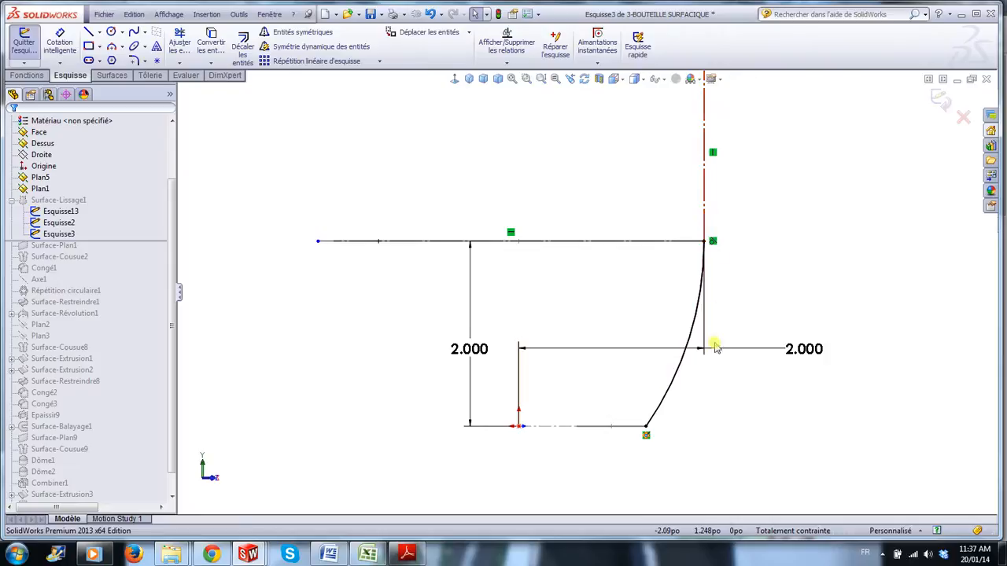
middle_drag(674, 434, 670, 474)
scroll(669, 472, down, 4)
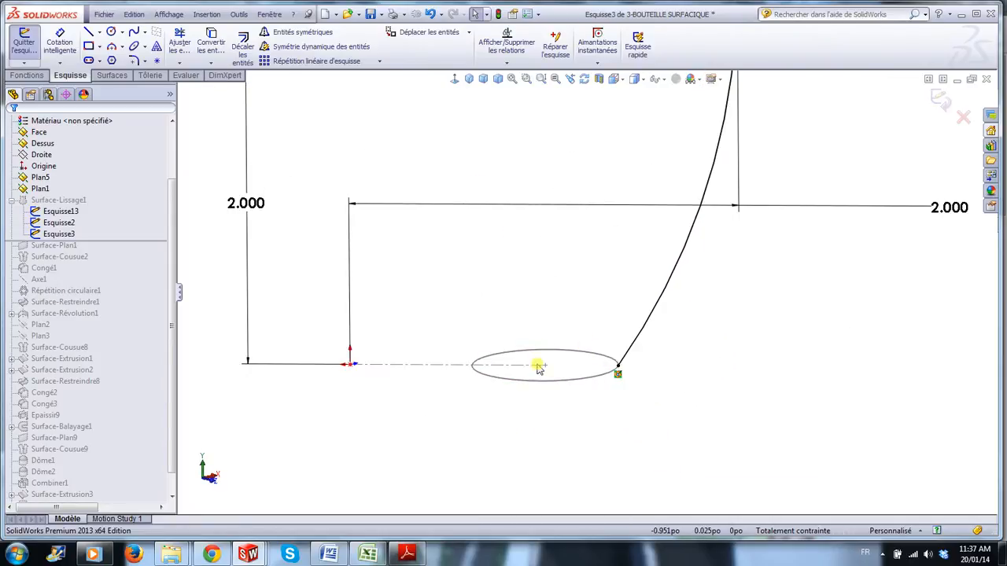
scroll(663, 186, up, 3)
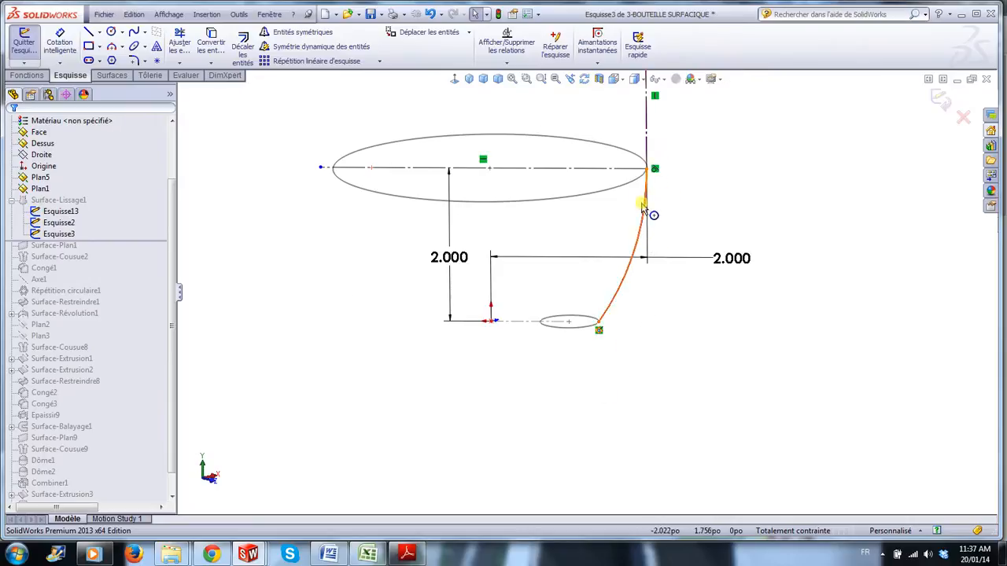
scroll(653, 192, down, 2)
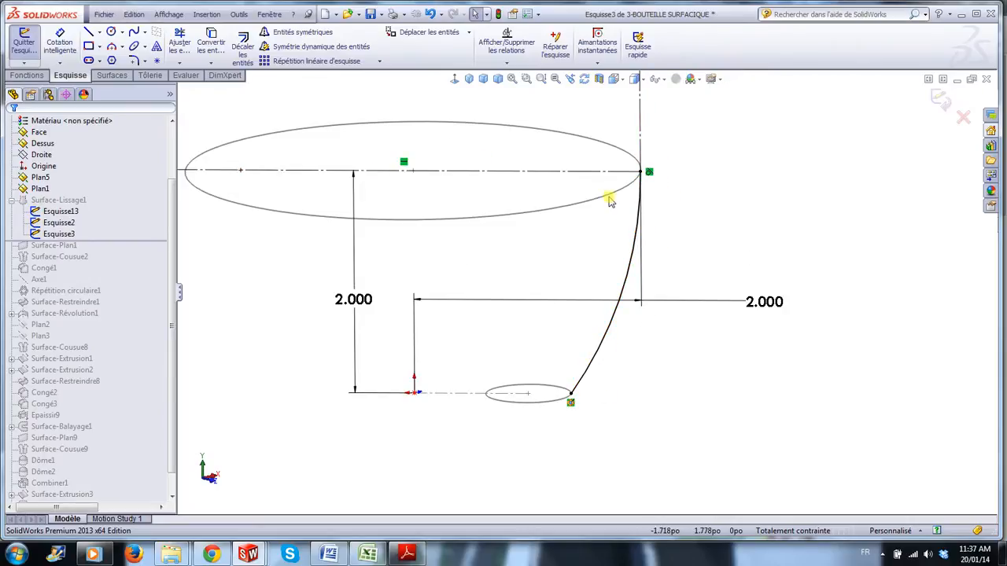
click(936, 102)
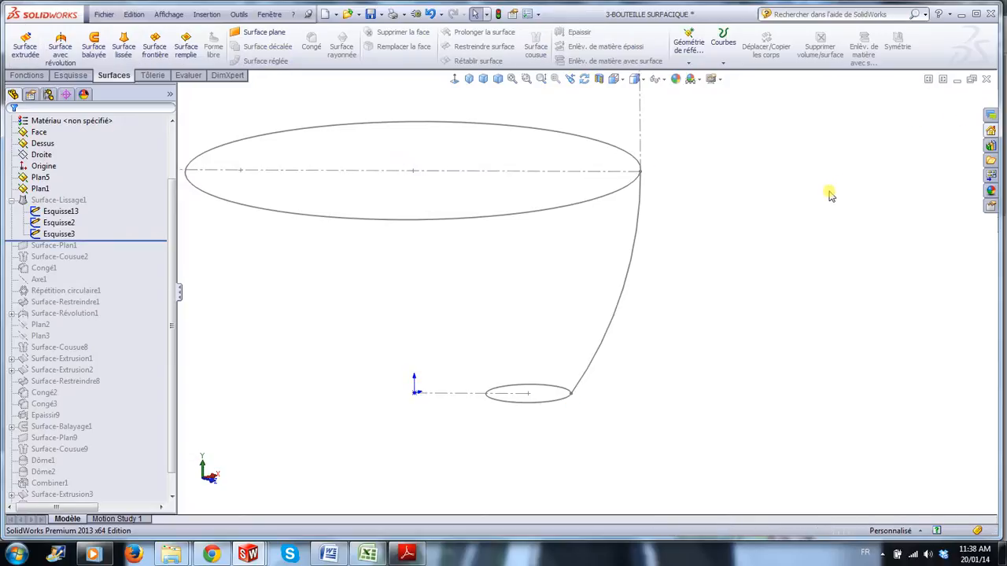
- Unsuppress the lofted surface Surface-Lissage1 and view it from below
scroll(833, 241, up, 4)
click(73, 200)
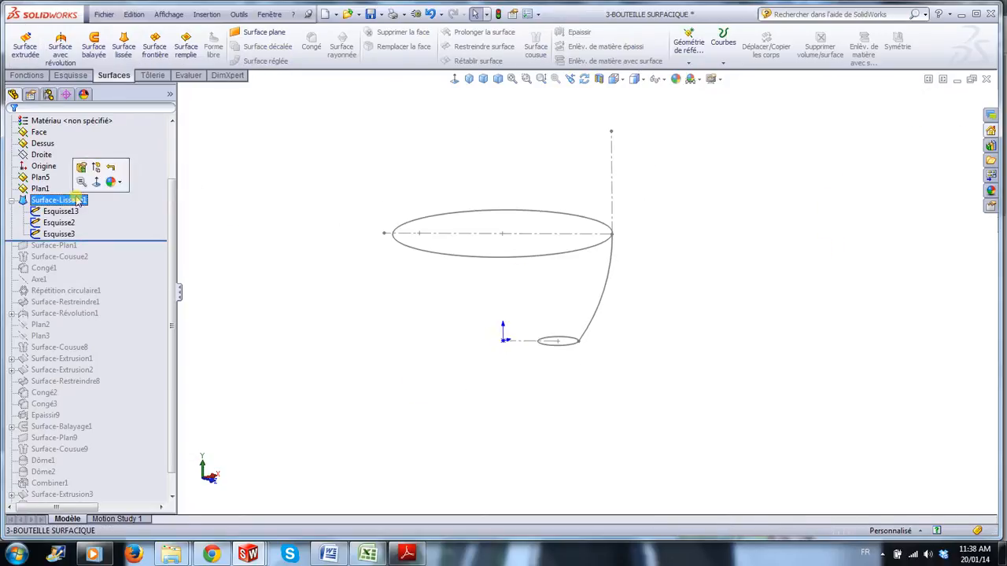
click(94, 167)
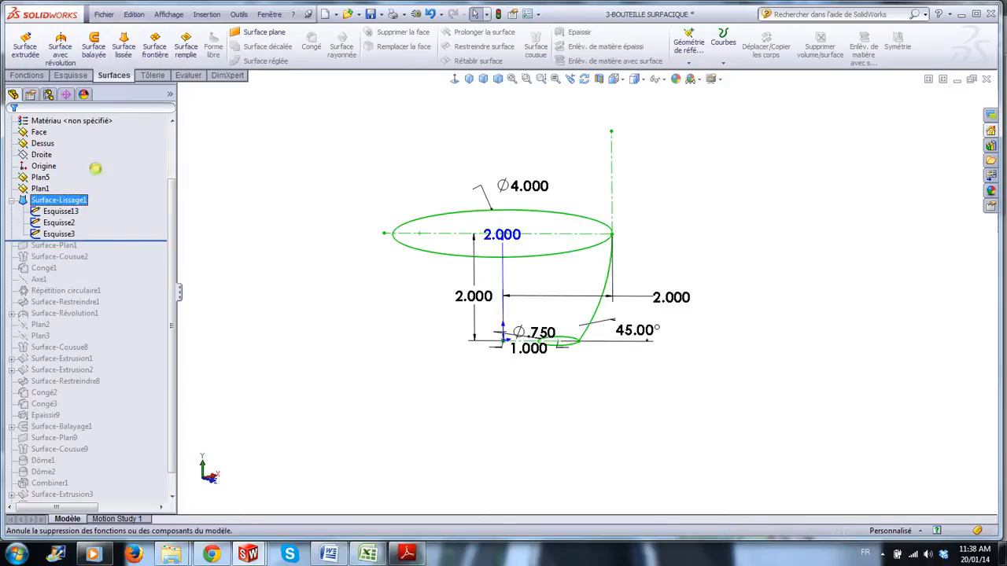
middle_drag(396, 317, 386, 158)
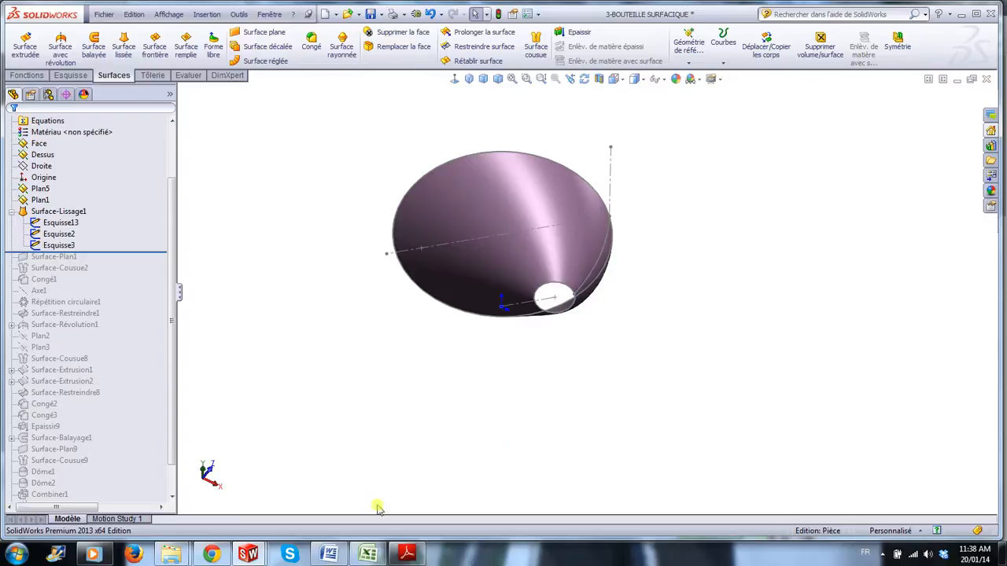
- Check the bottle's bottom view in the PDF drawing in Adobe Reader, and return to the SolidWorks model
click(407, 556)
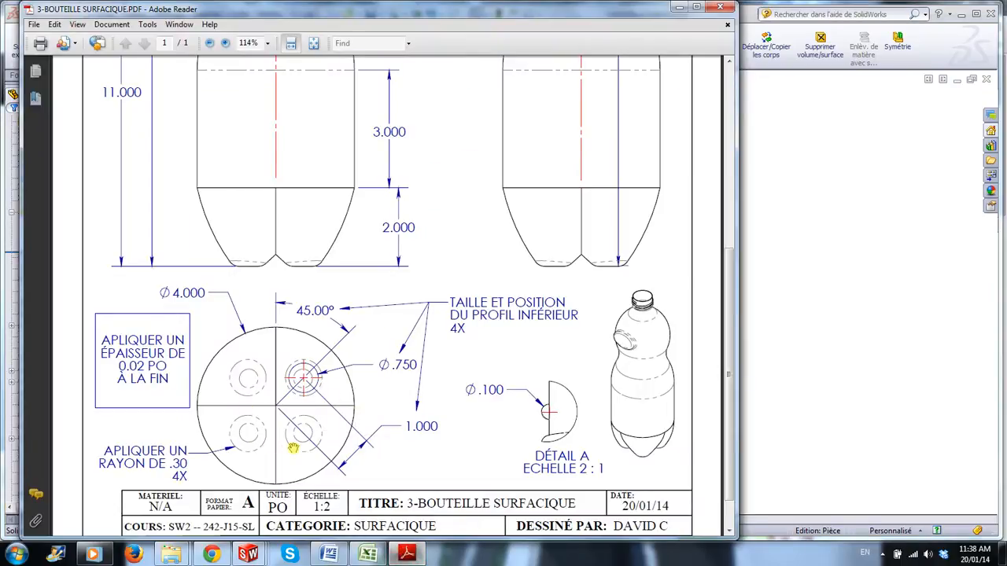
click(850, 329)
middle_drag(811, 285, 756, 314)
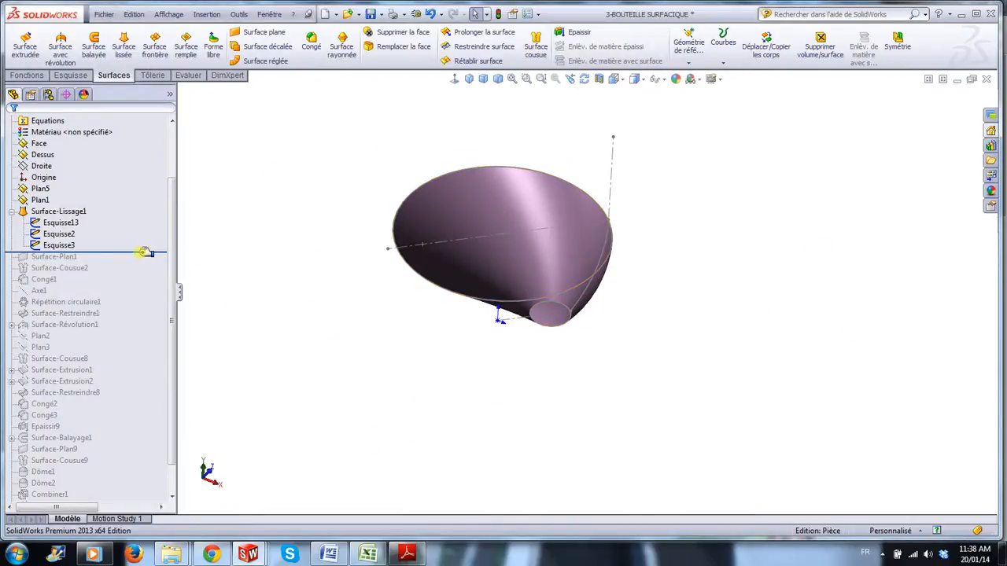
- Roll the history forward past Surface-Plan1 and unsuppress it to close the small circular opening of the loft
middle_drag(406, 410, 540, 353)
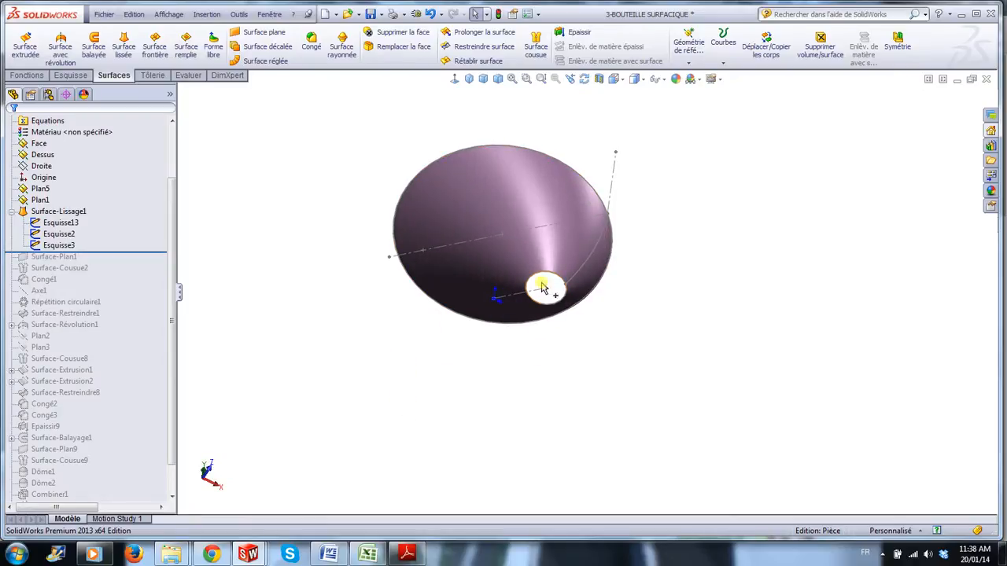
scroll(543, 297, down, 3)
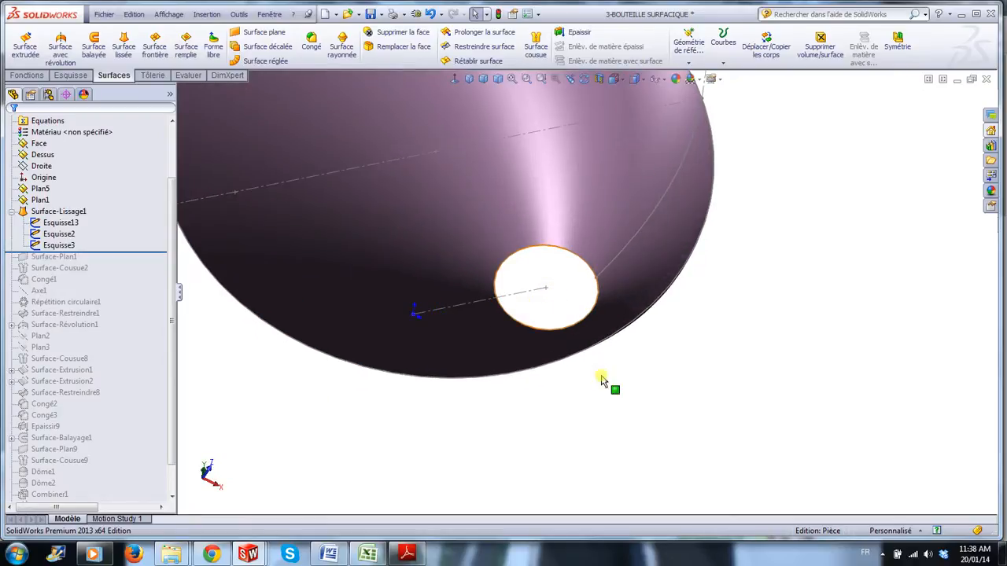
scroll(601, 381, up, 6)
middle_drag(703, 328, 703, 354)
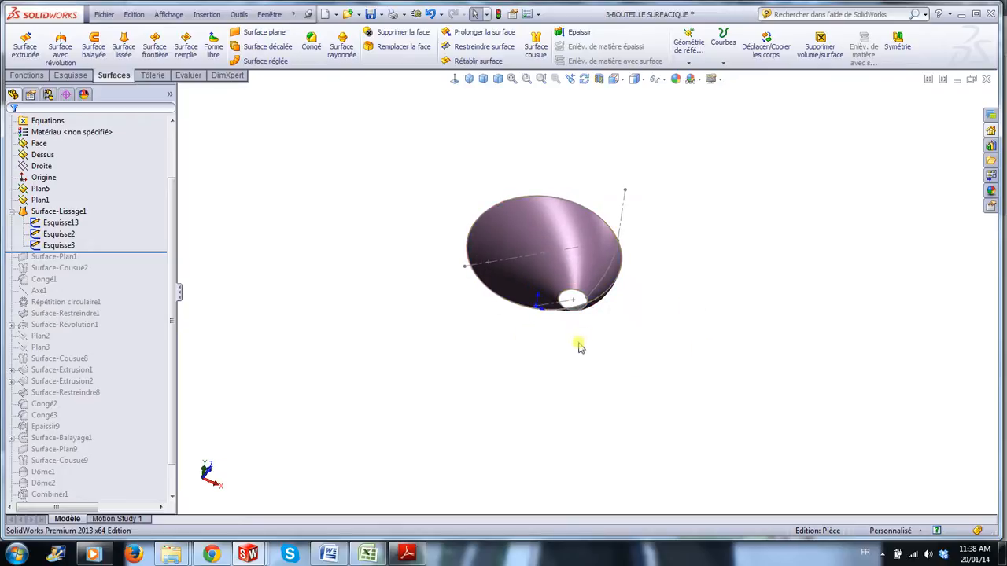
scroll(629, 295, down, 1)
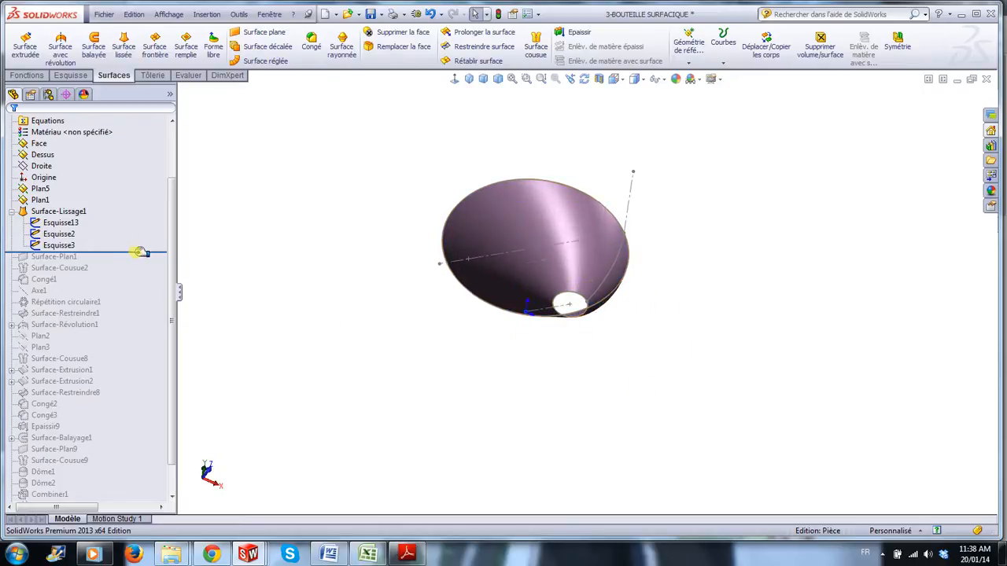
drag(140, 252, 135, 261)
click(71, 256)
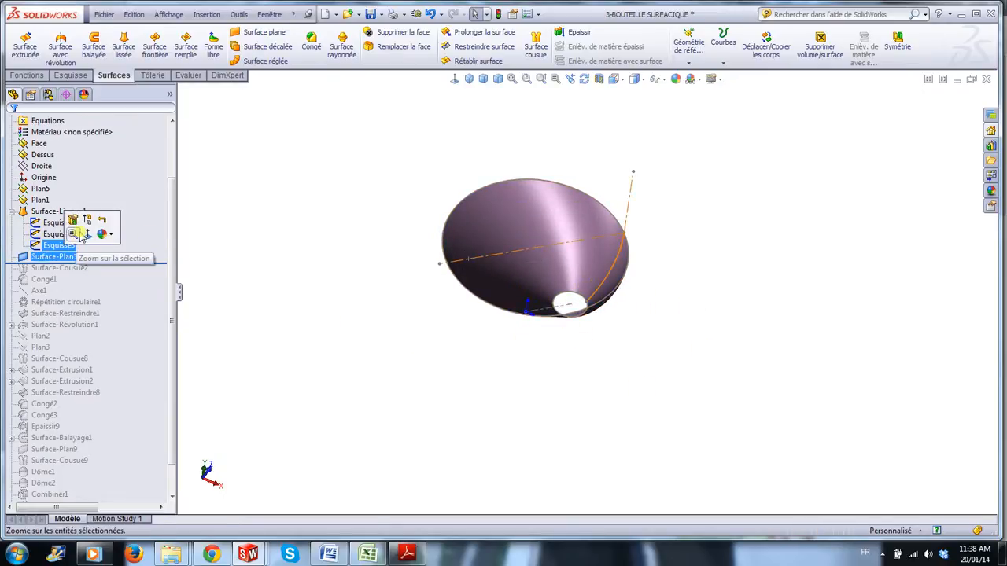
click(74, 220)
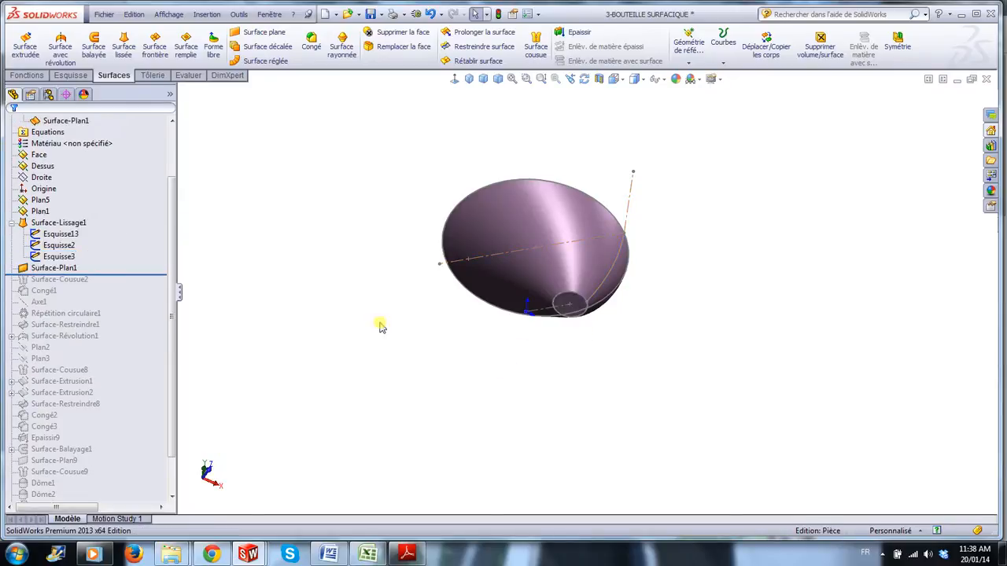
- Roll the history forward past Surface-Cousue2 and unsuppress this knitted surface
drag(154, 274, 149, 287)
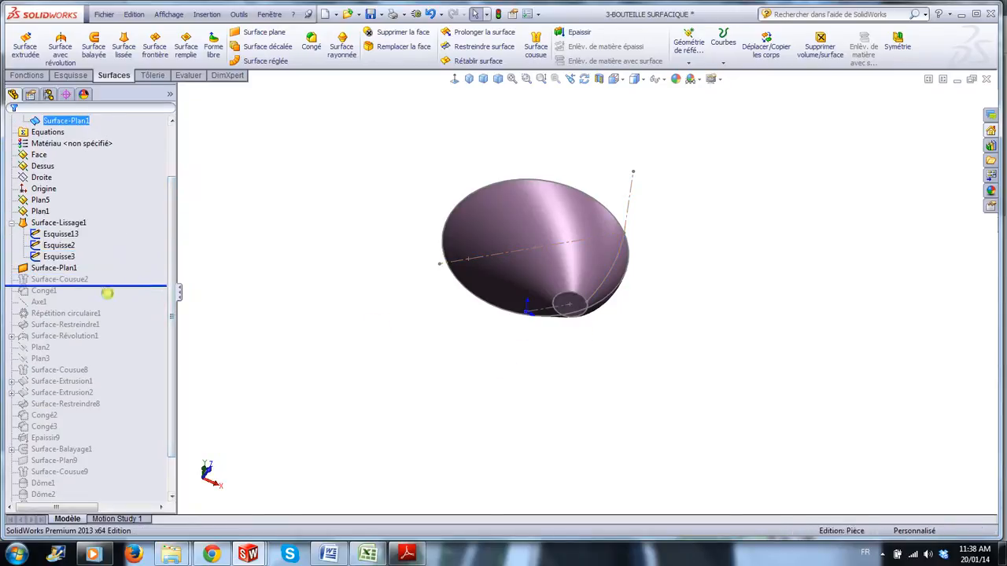
click(70, 280)
click(102, 261)
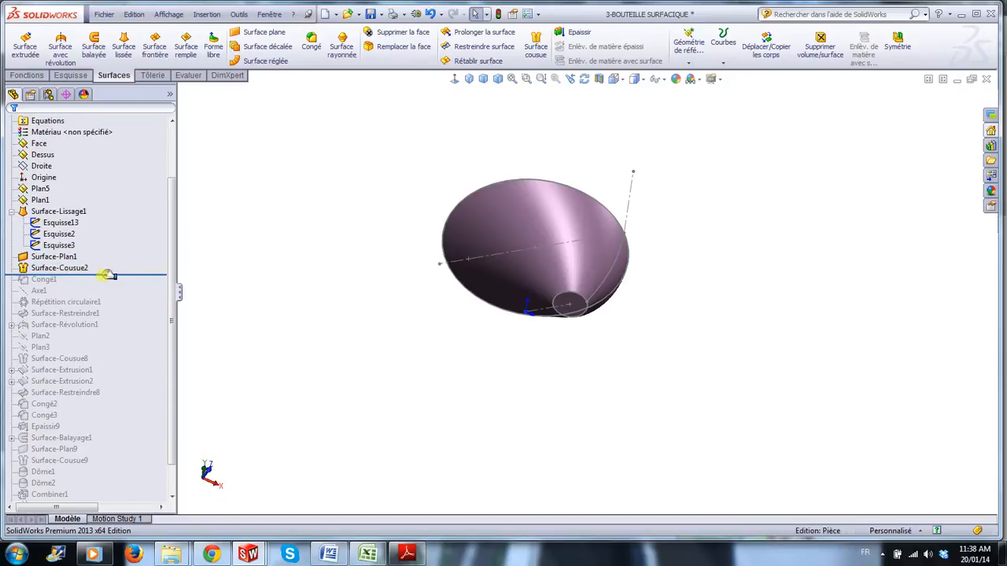
- Roll the history forward past Congé1 and unsuppress the fillet around the foot's flat base
drag(107, 274, 101, 285)
click(63, 281)
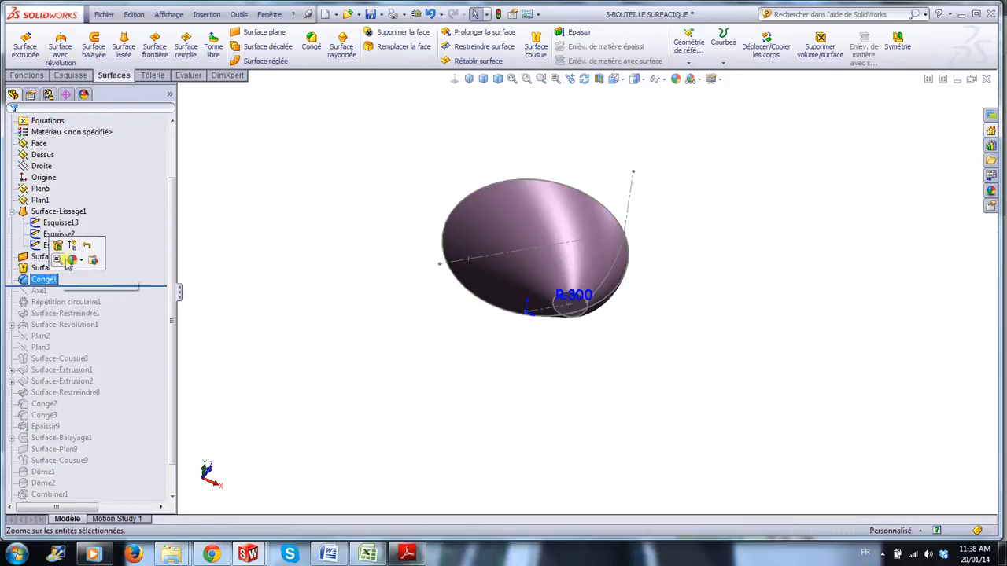
click(70, 260)
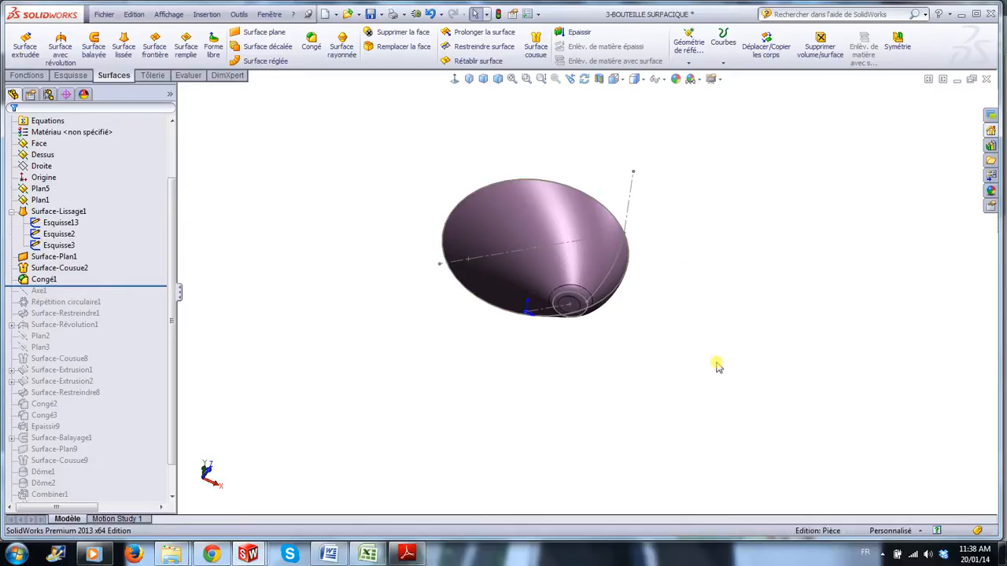
middle_drag(720, 376, 735, 321)
middle_drag(728, 374, 726, 381)
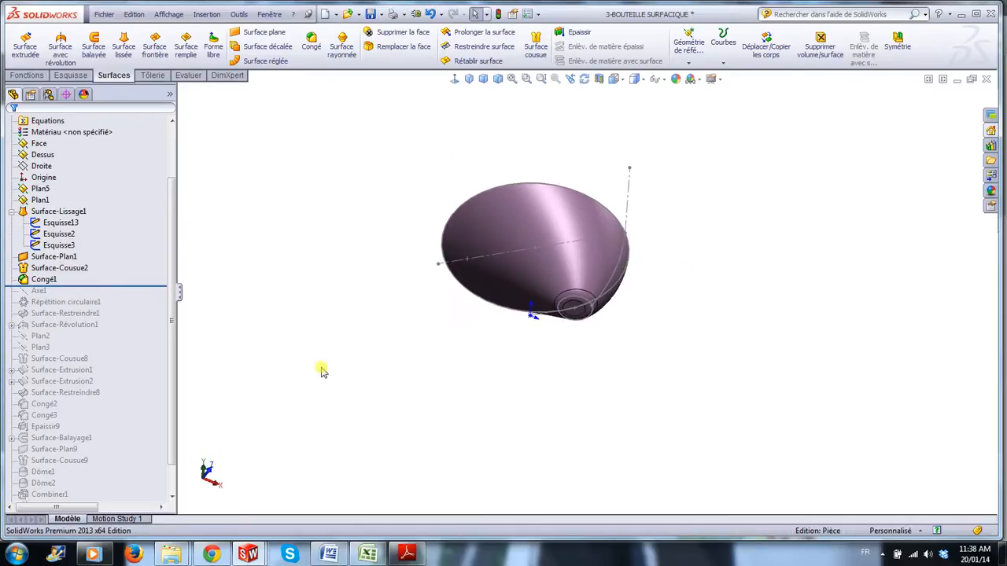
- Roll the history forward past Axe1 and turn on the display of axes to show it in the model
drag(116, 285, 169, 297)
middle_drag(323, 259, 336, 445)
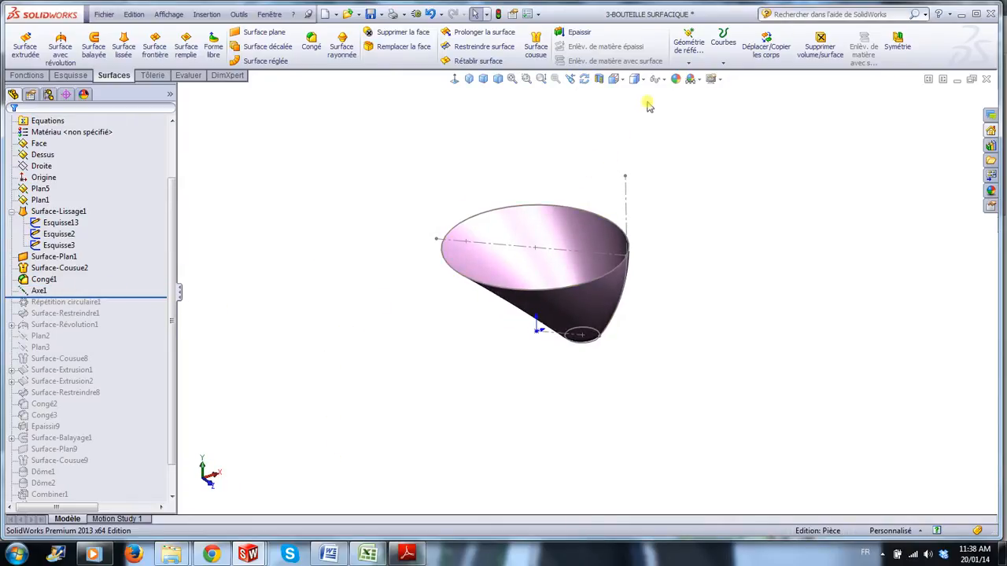
click(660, 80)
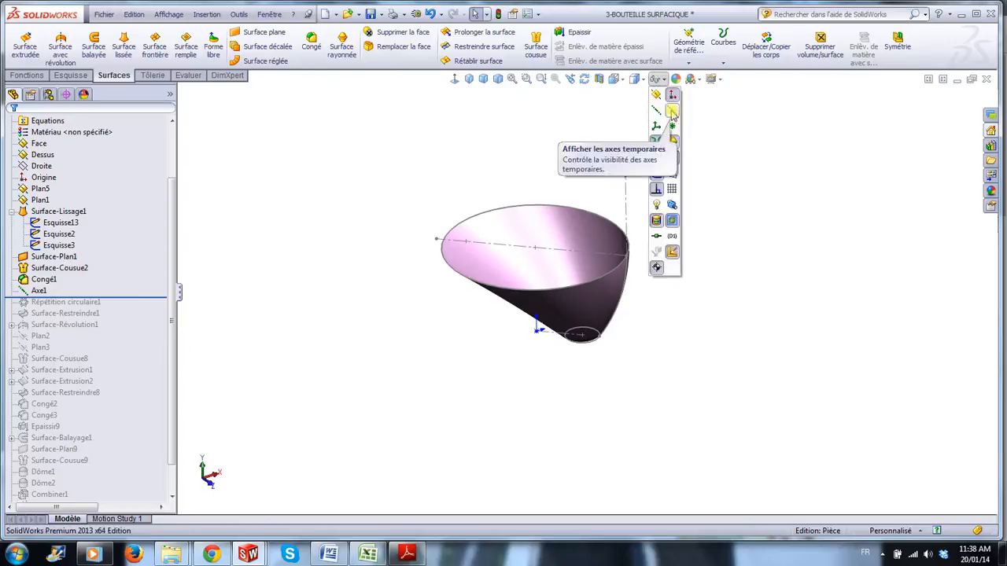
click(674, 112)
middle_drag(791, 341, 775, 311)
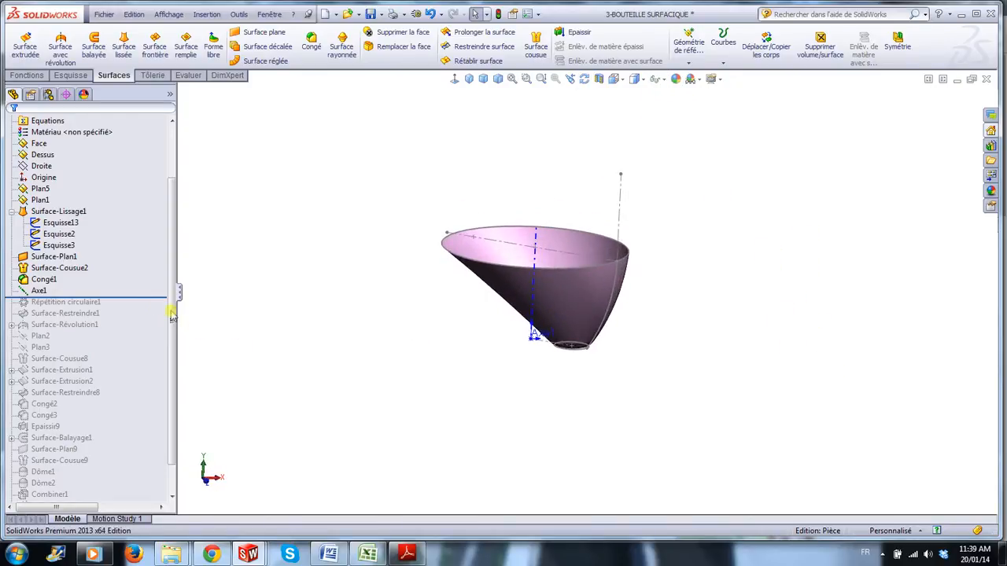
- Roll the history forward past Répétition circulaire1, unsuppress this circular pattern of the foot, and view the base from below
drag(146, 297, 141, 309)
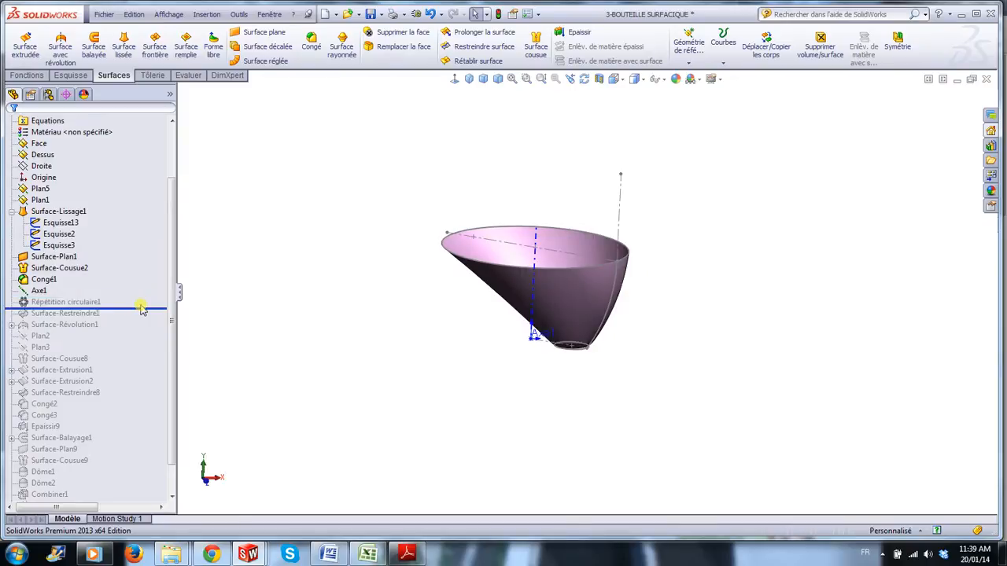
click(66, 302)
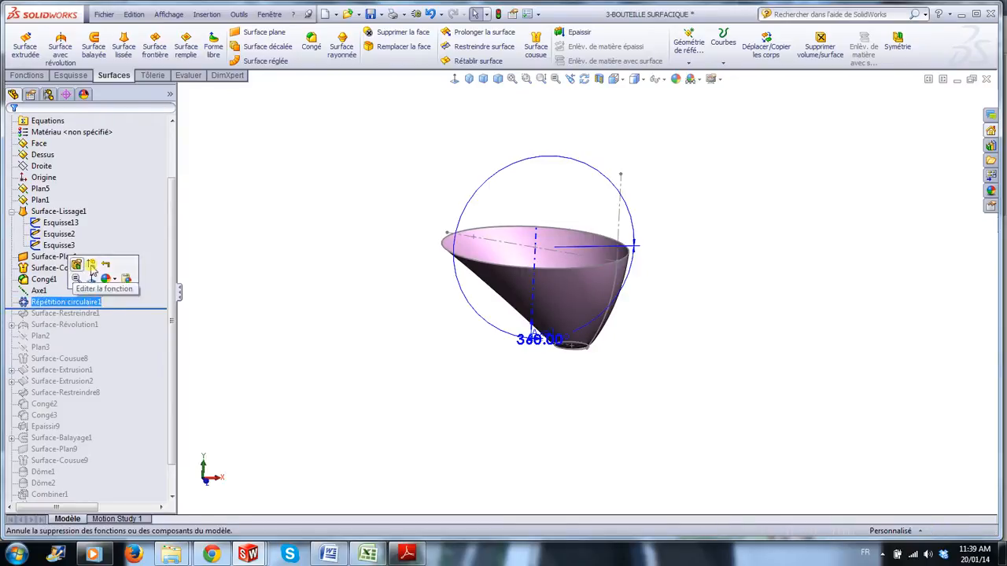
click(92, 270)
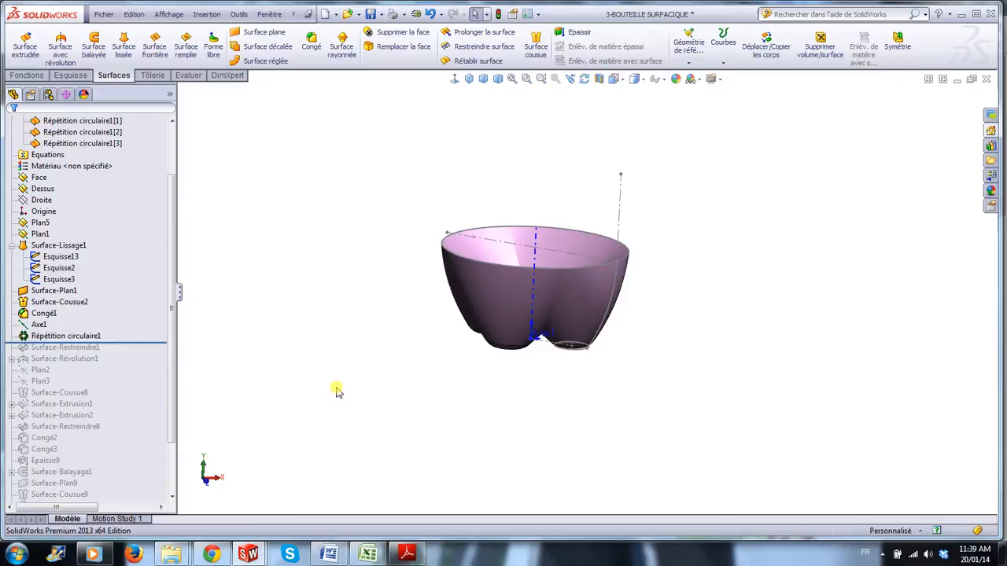
middle_drag(370, 447, 366, 229)
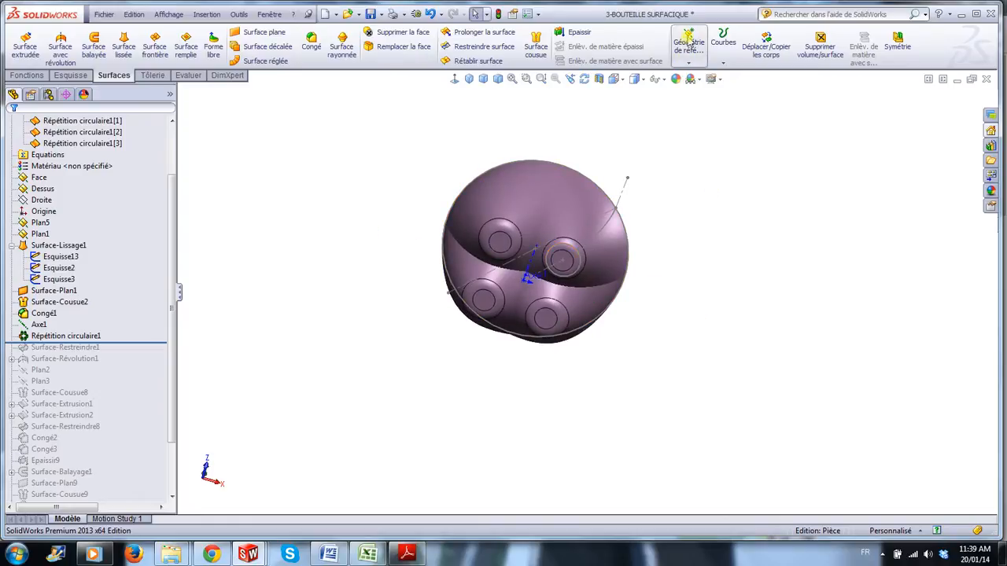
- Turn off the display of sketches and axes so only the patterned surfaces are shown
click(658, 79)
click(669, 173)
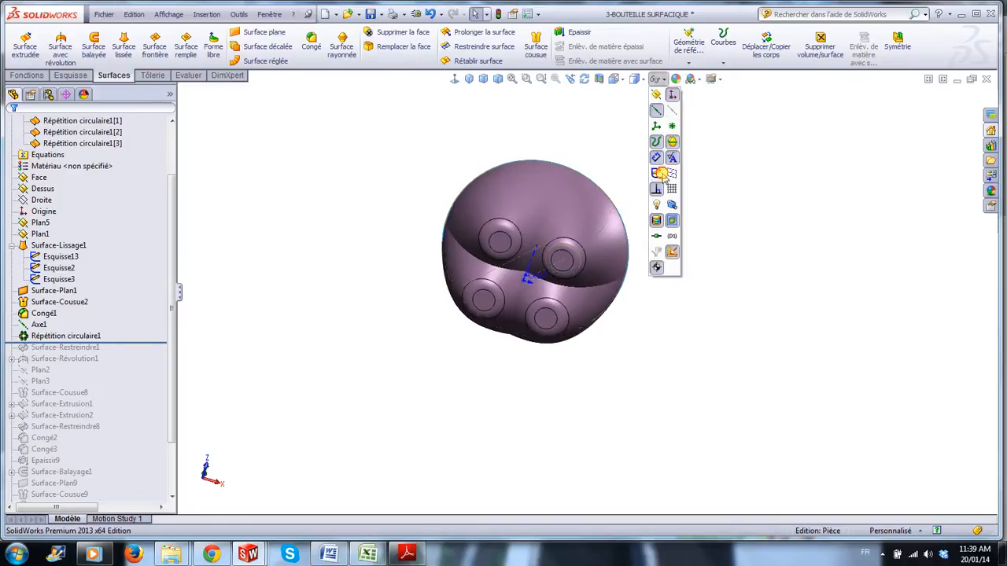
click(658, 79)
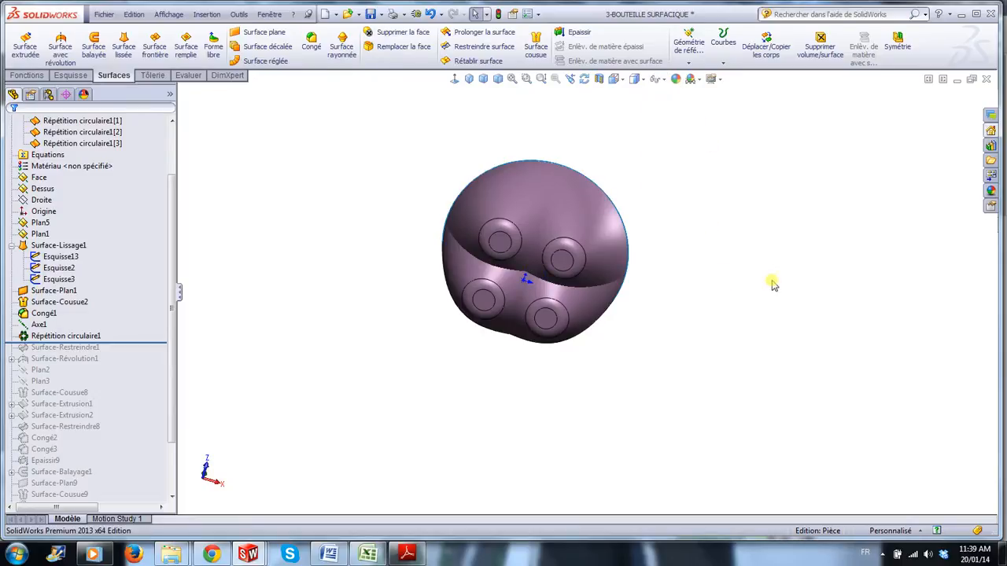
- Examine the patterned base and highlight its four surface bodies one by one, Congé1 and Répétition circulaire1[1] to [3]
middle_drag(712, 163, 626, 407)
scroll(587, 282, down, 4)
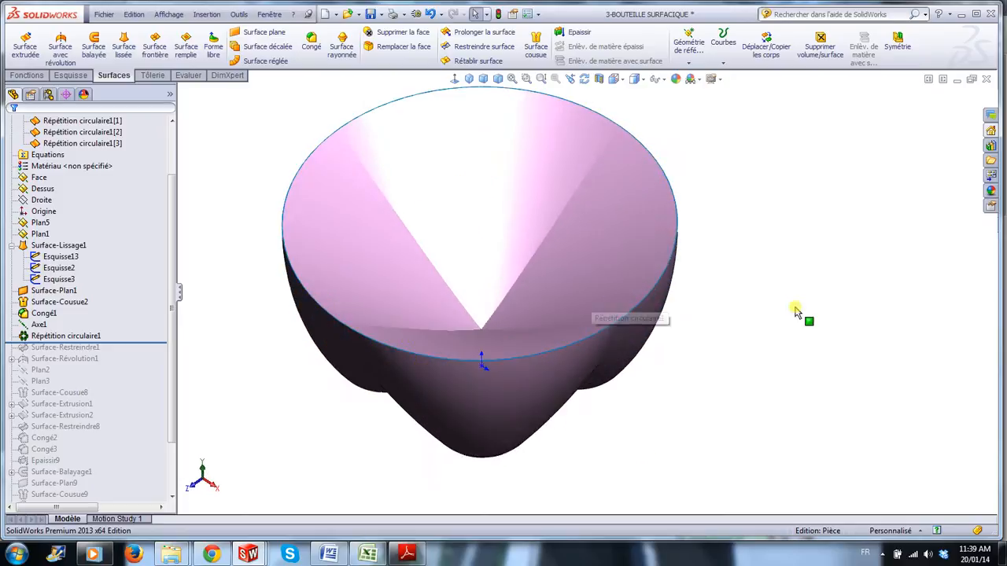
middle_drag(794, 308, 779, 328)
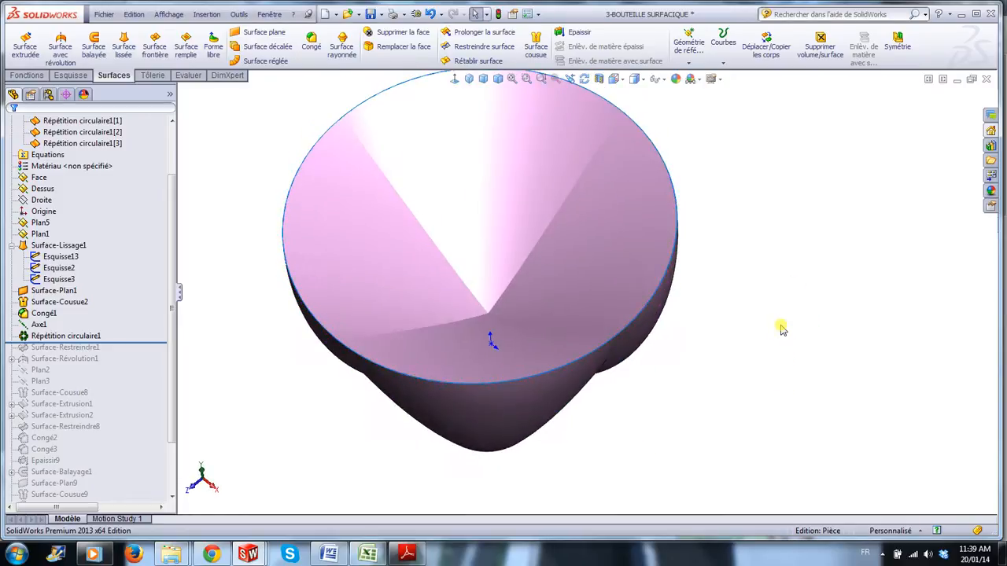
scroll(590, 287, up, 4)
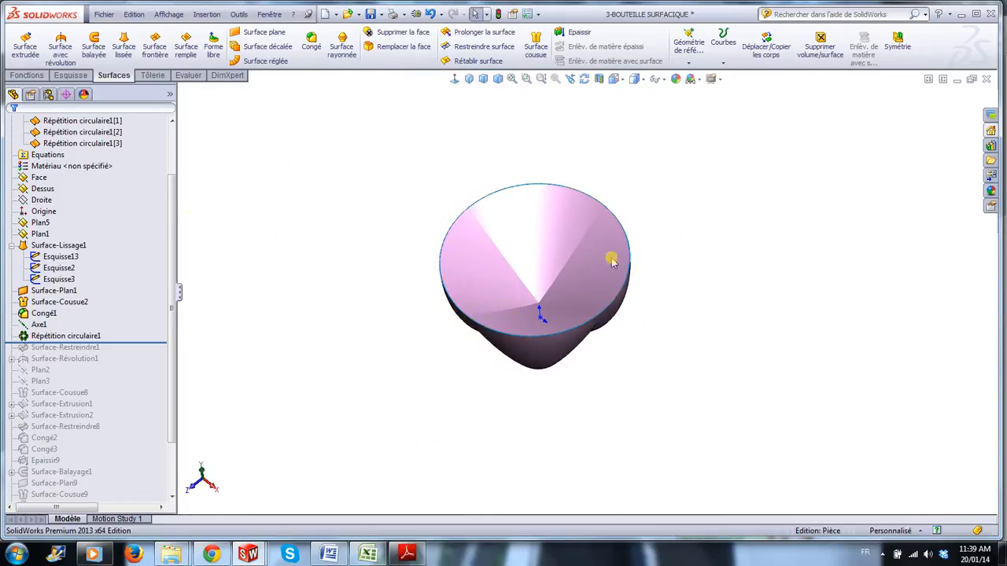
scroll(171, 236, up, 2)
click(91, 172)
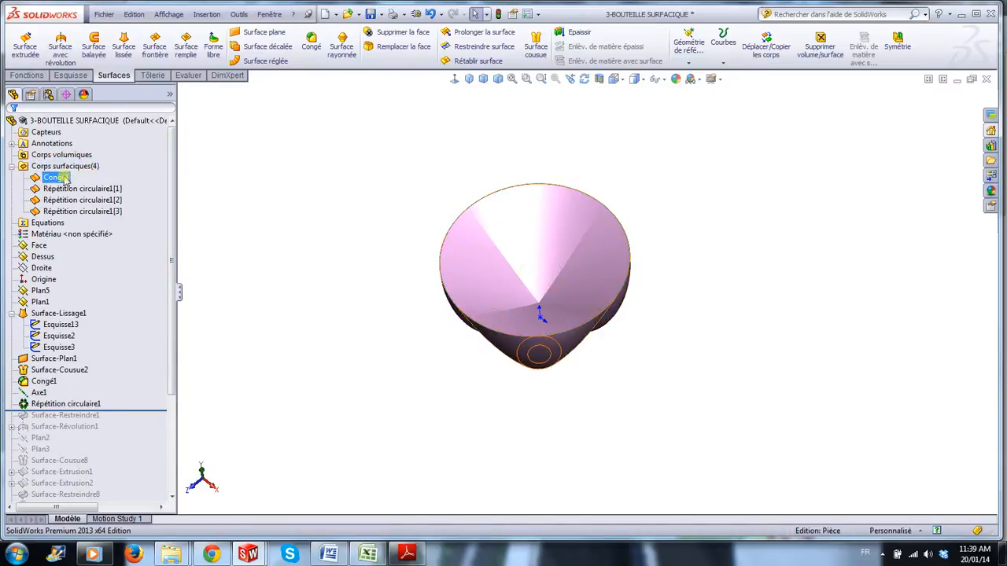
click(63, 179)
click(68, 190)
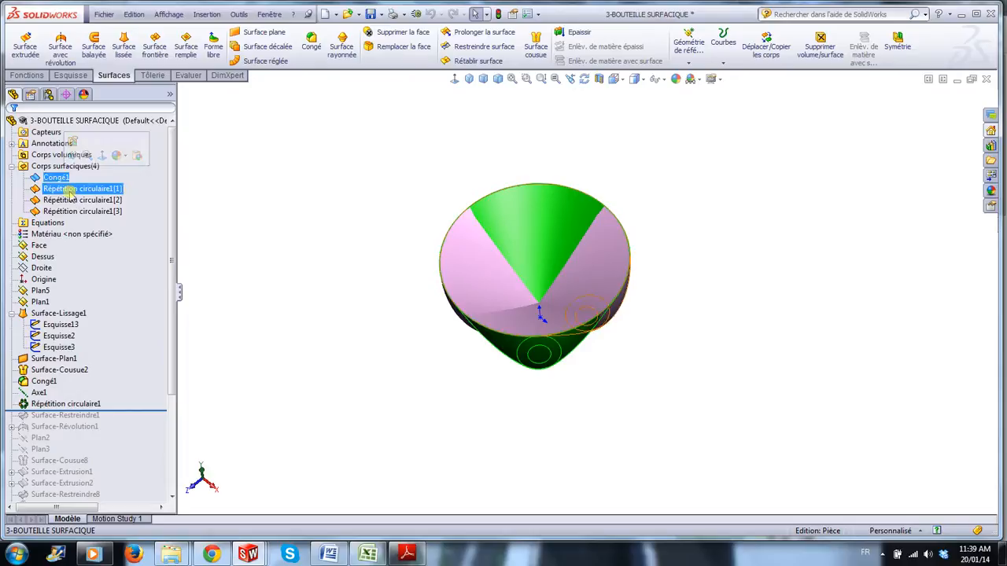
click(71, 201)
ctrl+click(77, 213)
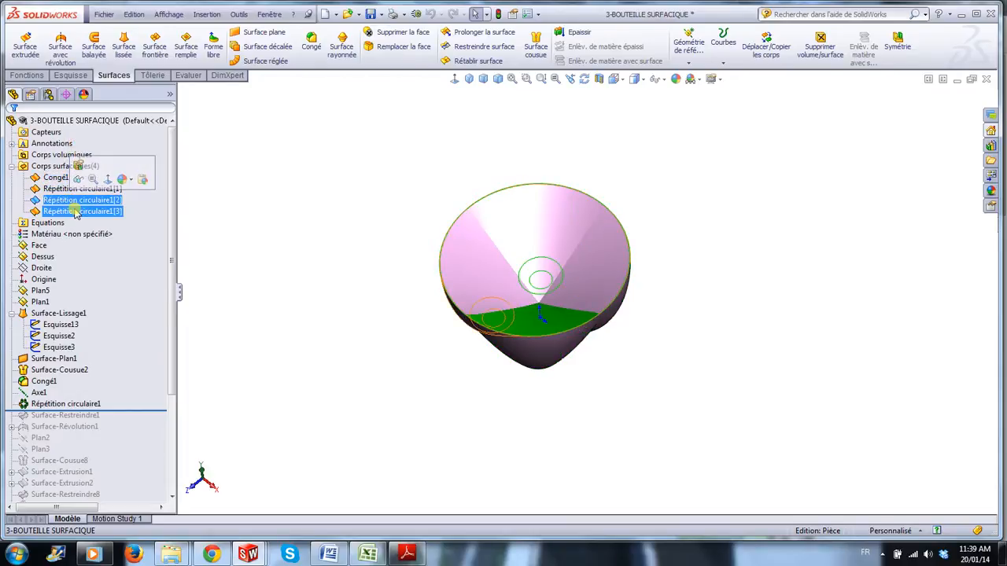
click(76, 212)
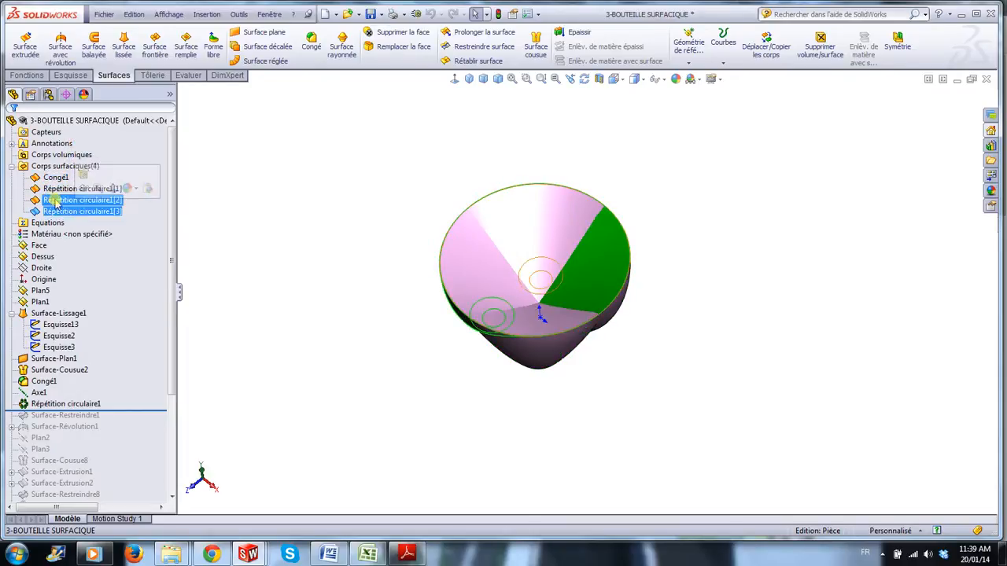
click(57, 200)
click(53, 189)
click(50, 178)
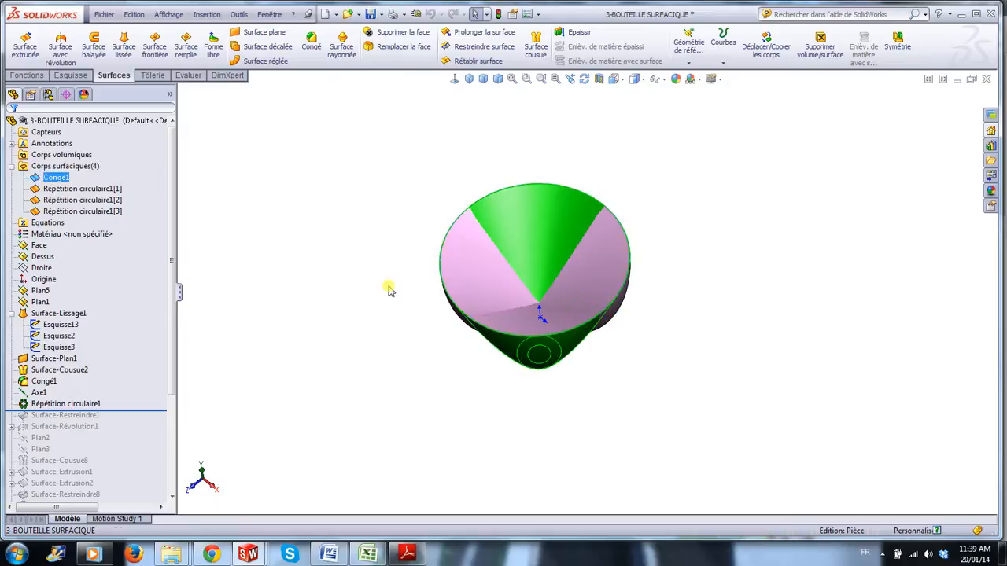
click(769, 418)
- Cut the base open with a section view to examine how the patterned foot surfaces cross inside
middle_drag(767, 417, 857, 134)
click(584, 79)
click(941, 102)
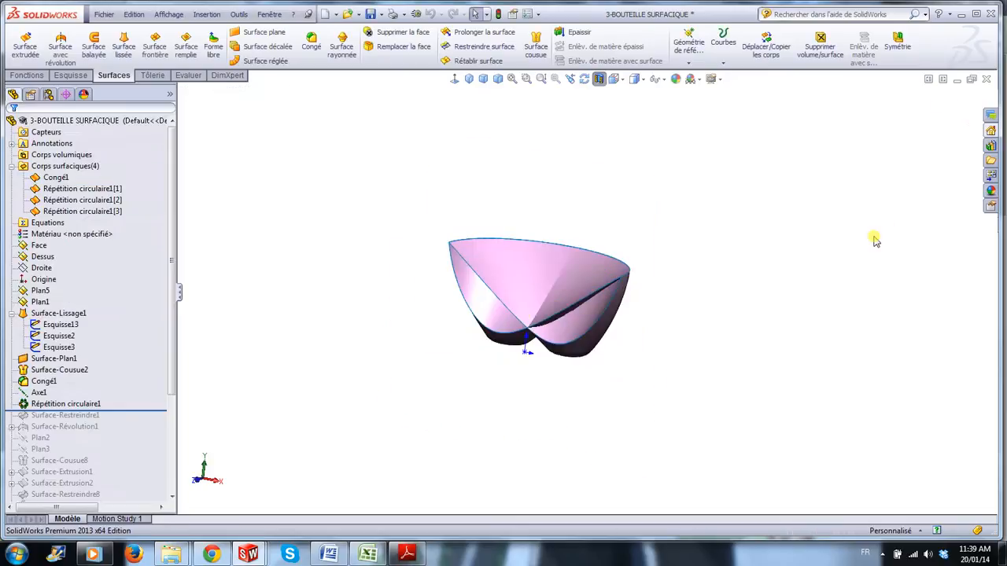
scroll(703, 393, down, 3)
middle_drag(703, 394, 749, 411)
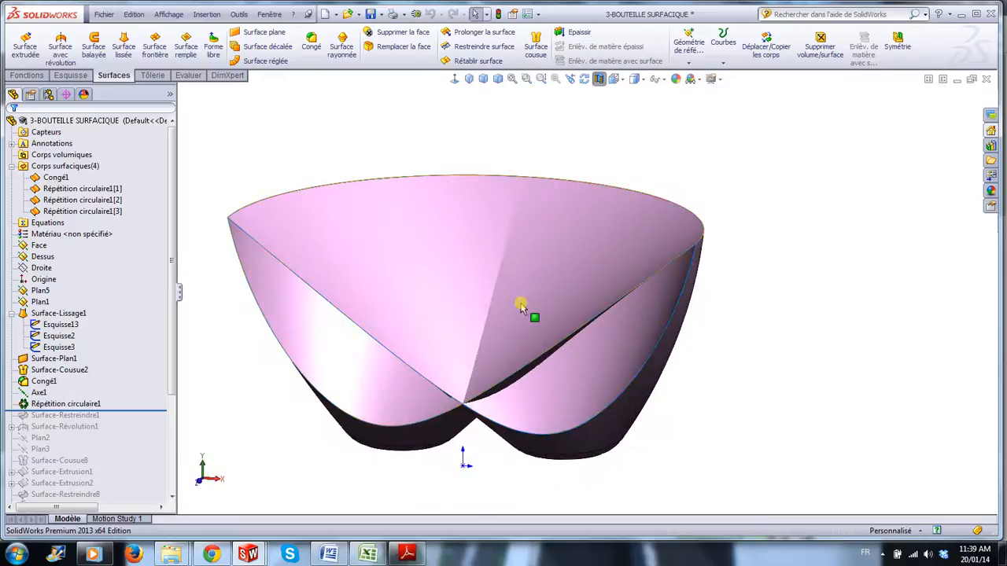
- Highlight the overlapping patterned surfaces inside the cut base, and turn off the section view
click(425, 271)
click(494, 368)
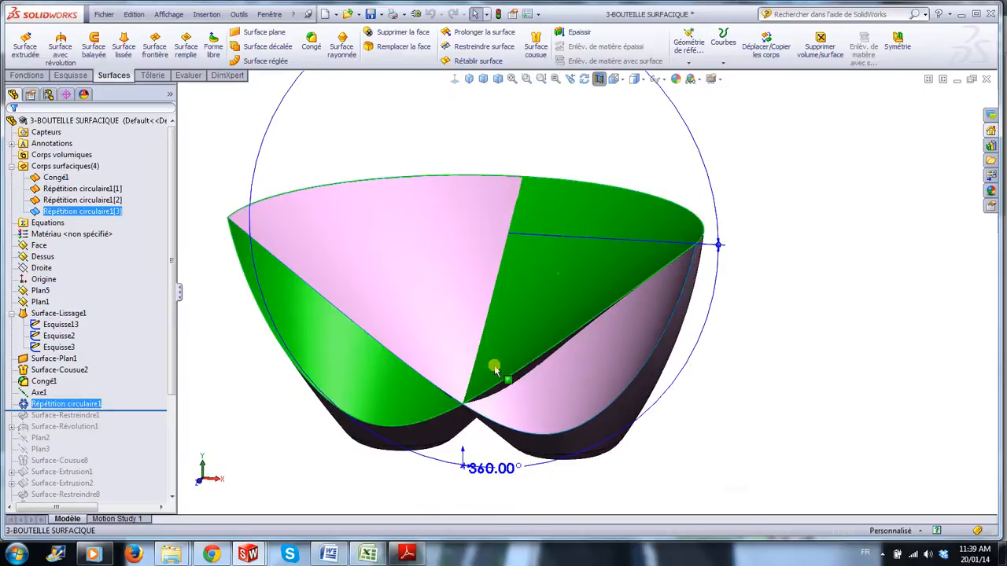
click(724, 386)
scroll(774, 365, up, 4)
middle_drag(774, 366, 720, 382)
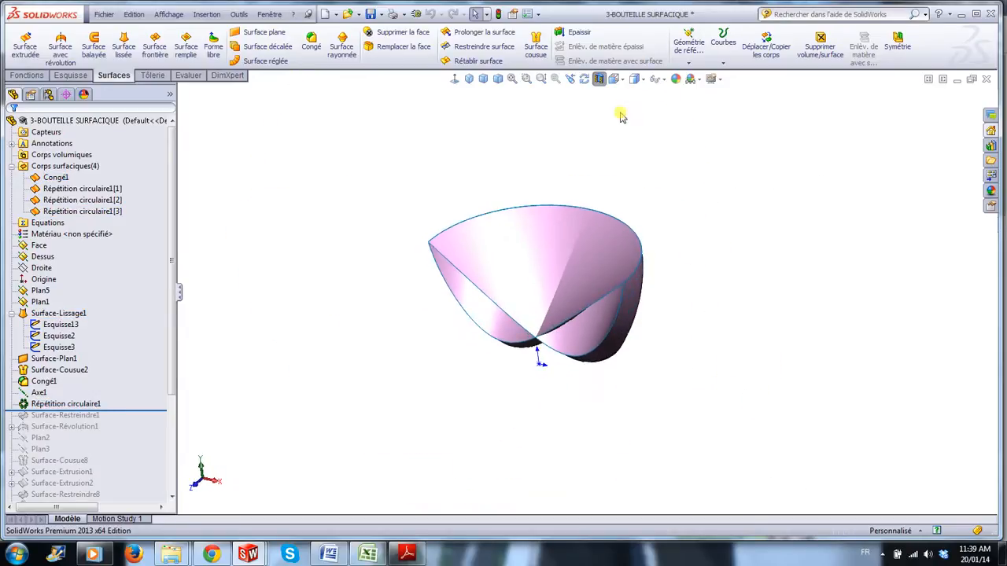
click(599, 81)
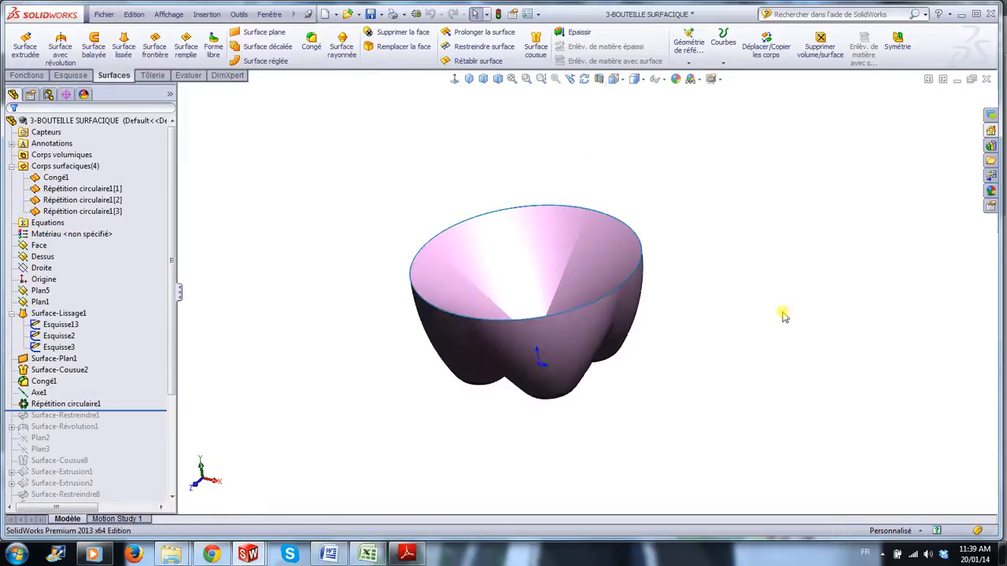
- Roll the history forward past Surface-Restreindre1 and open the definition of this mutual trim of the foot surfaces
middle_drag(722, 376, 670, 279)
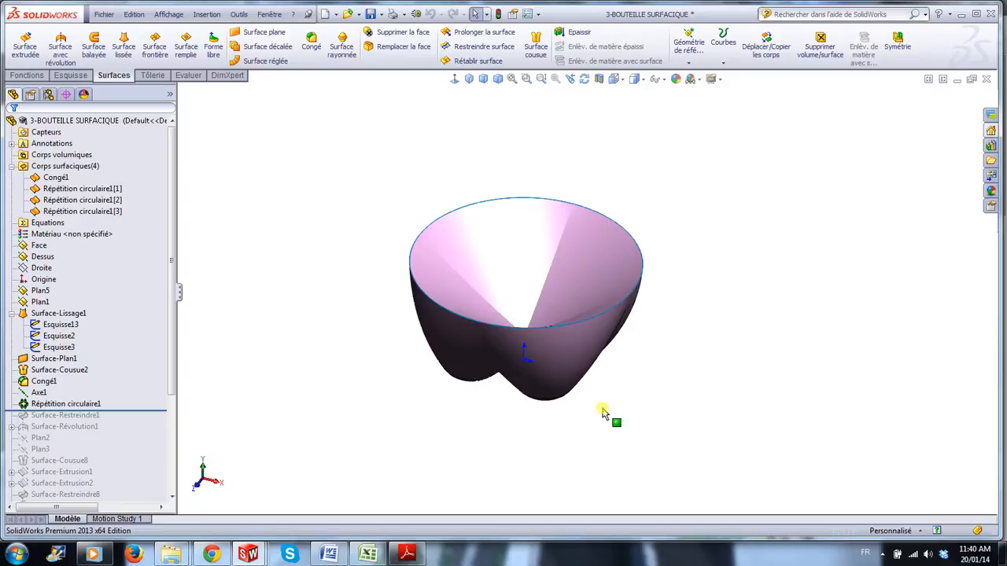
middle_drag(730, 446, 691, 438)
scroll(621, 437, down, 1)
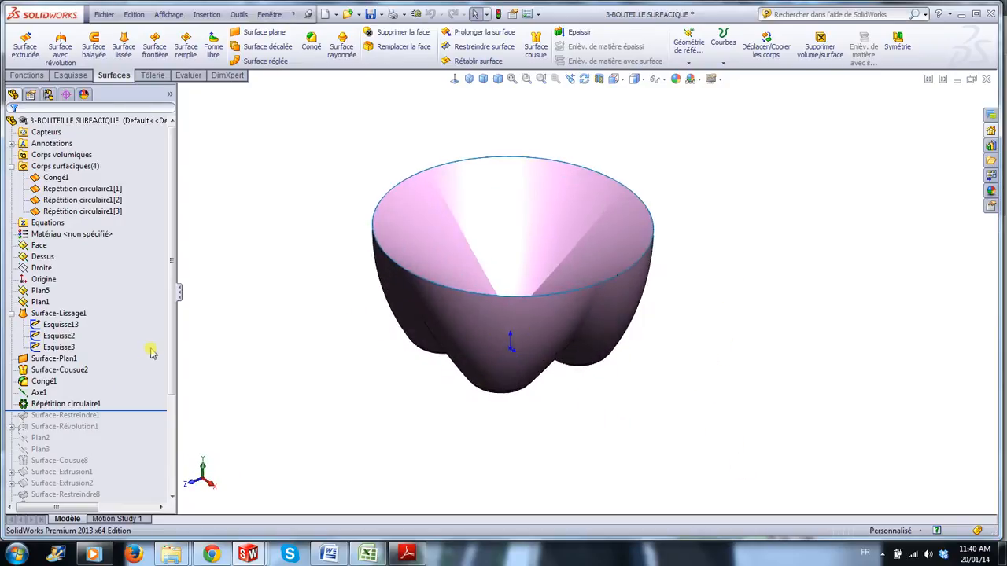
scroll(148, 342, down, 3)
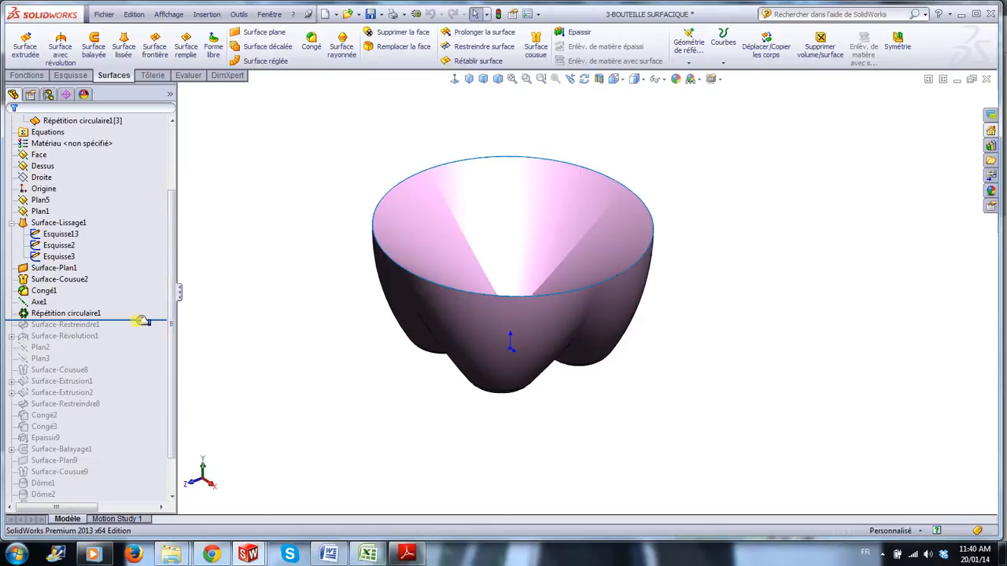
drag(142, 321, 140, 330)
click(94, 326)
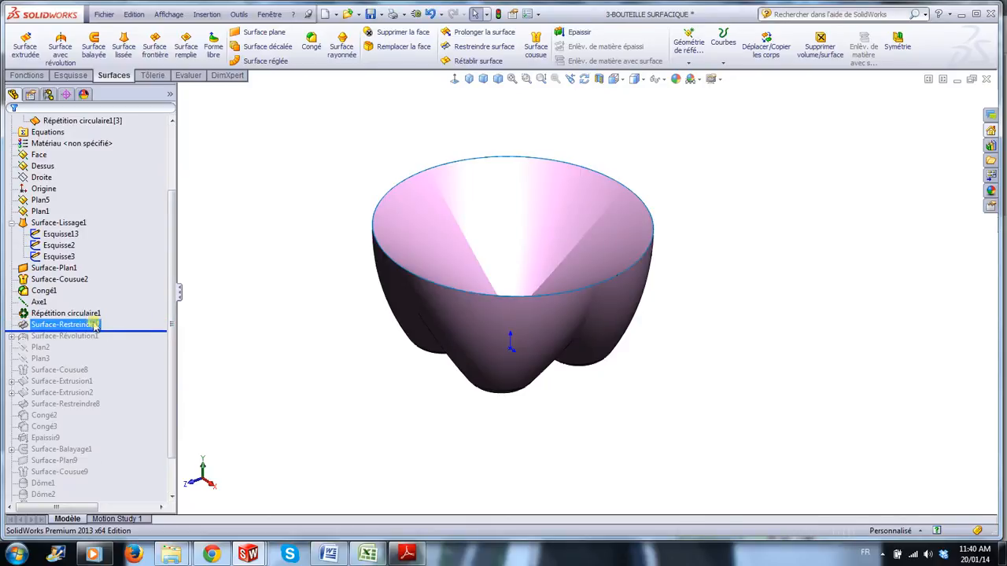
ctrl+click(94, 315)
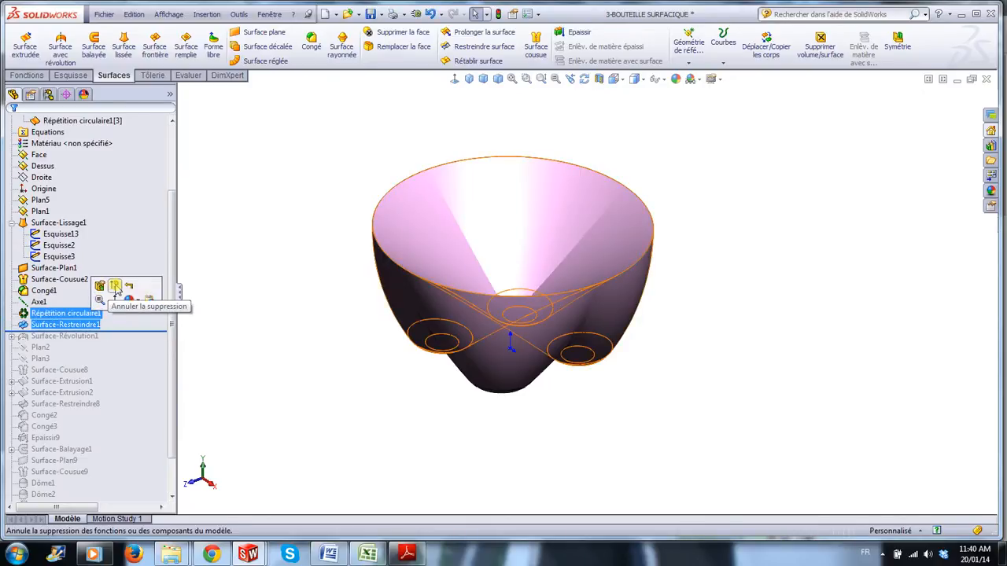
click(114, 288)
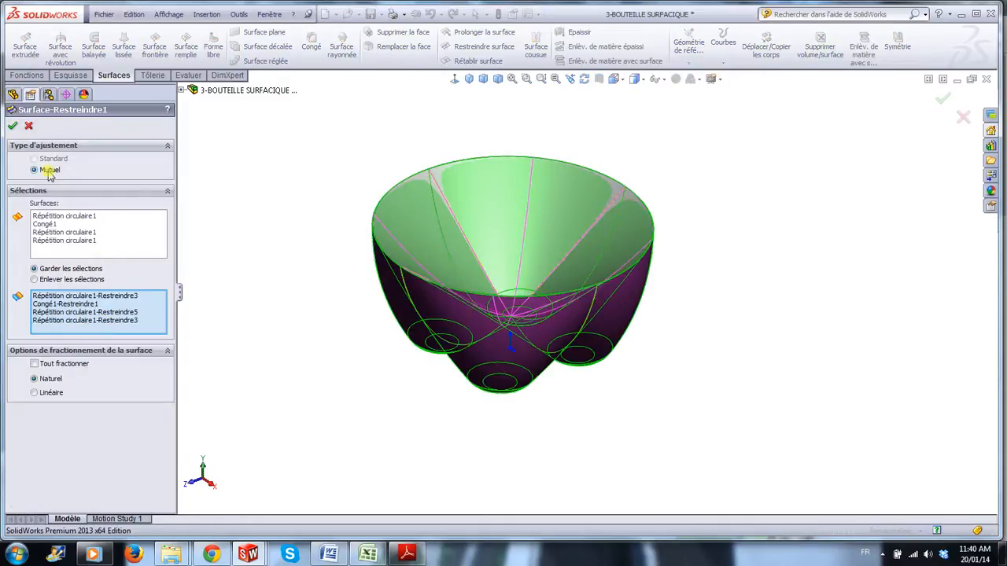
- Examine the mutual trim's four surfaces and the pieces set to keep around the model, and close its definition
middle_drag(288, 441, 314, 270)
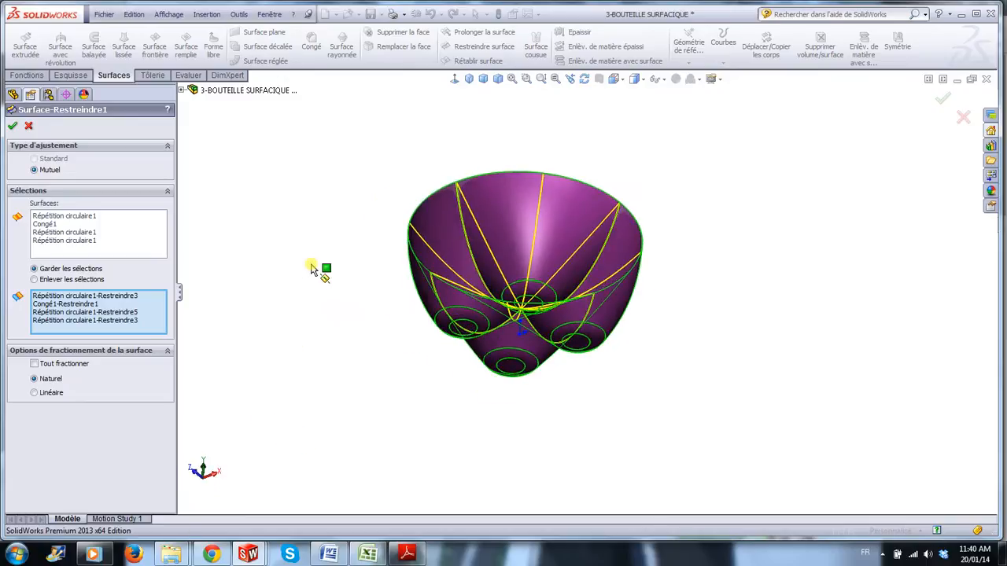
middle_drag(298, 353, 283, 404)
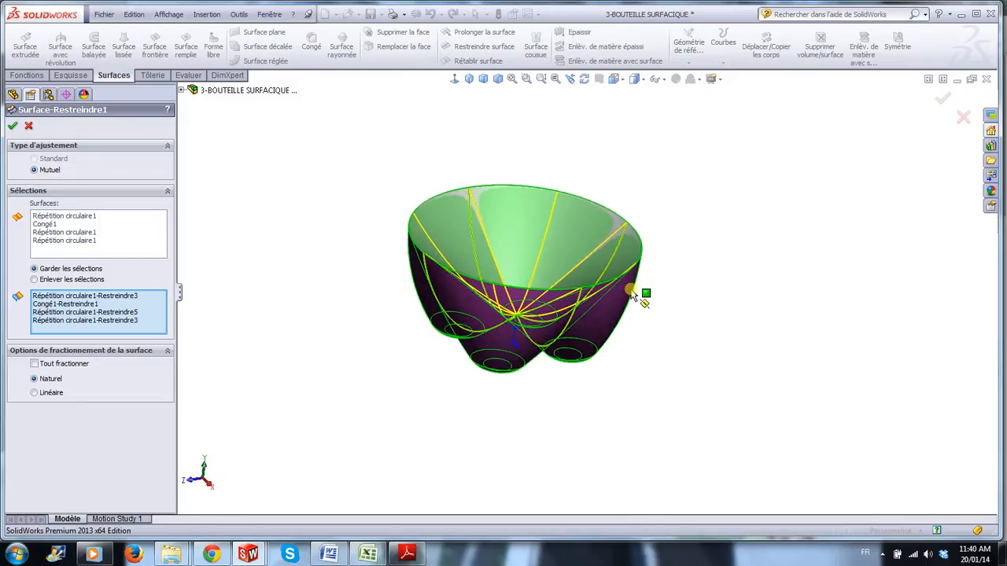
scroll(636, 293, down, 3)
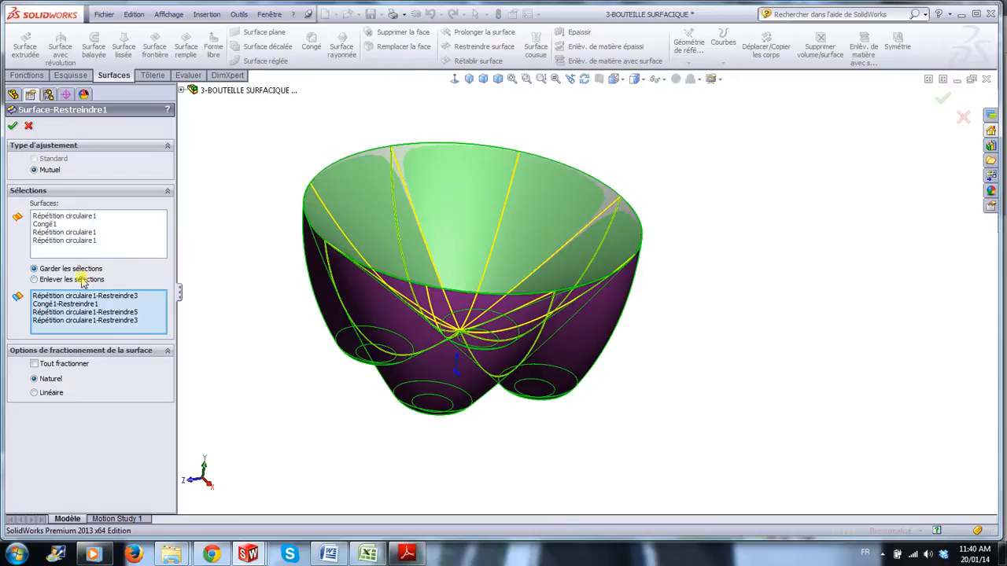
mouse_move(241, 373)
middle_down()
mouse_move(270, 420)
mouse_move(272, 294)
mouse_move(254, 396)
mouse_move(249, 370)
mouse_move(236, 372)
middle_up()
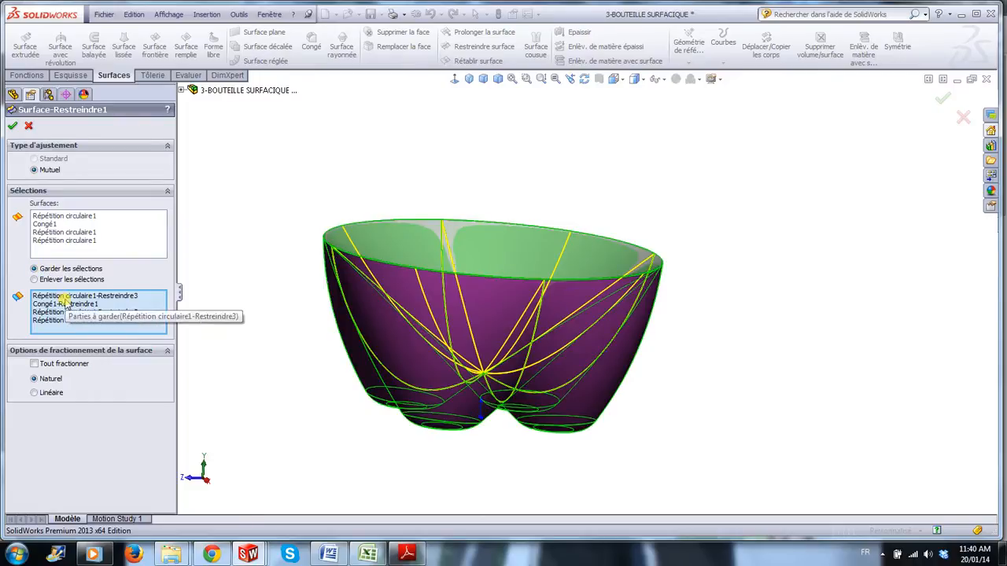
middle_drag(374, 464, 391, 424)
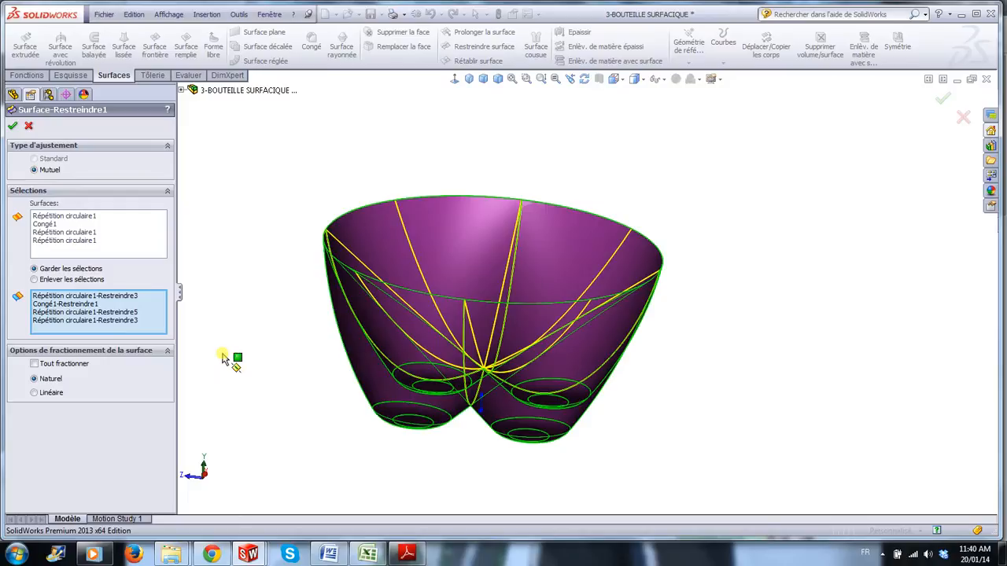
click(12, 127)
- Unsuppress the trim Surface-Restreindre1 and inspect the trimmed base from the inside
click(88, 325)
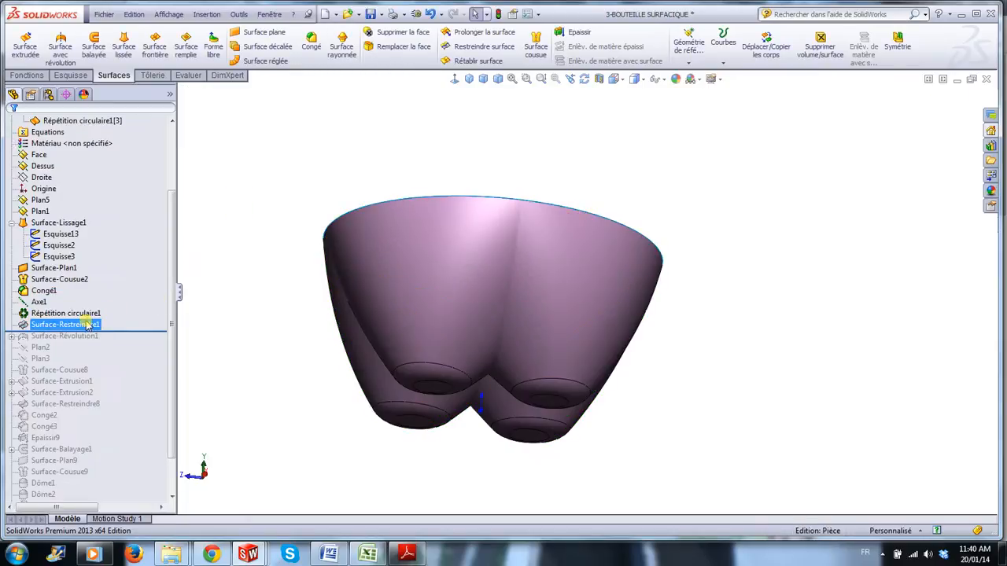
ctrl+click(90, 313)
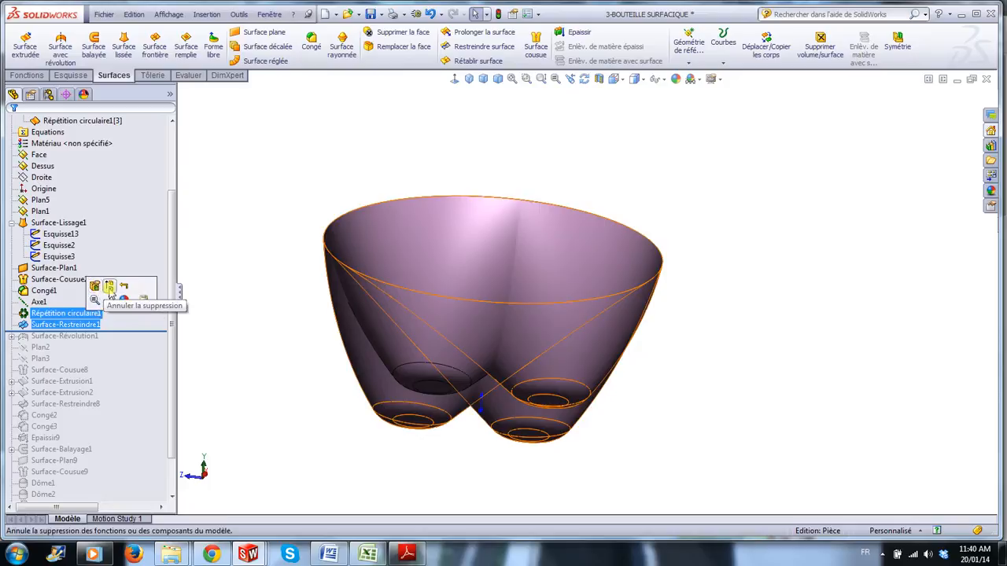
click(112, 299)
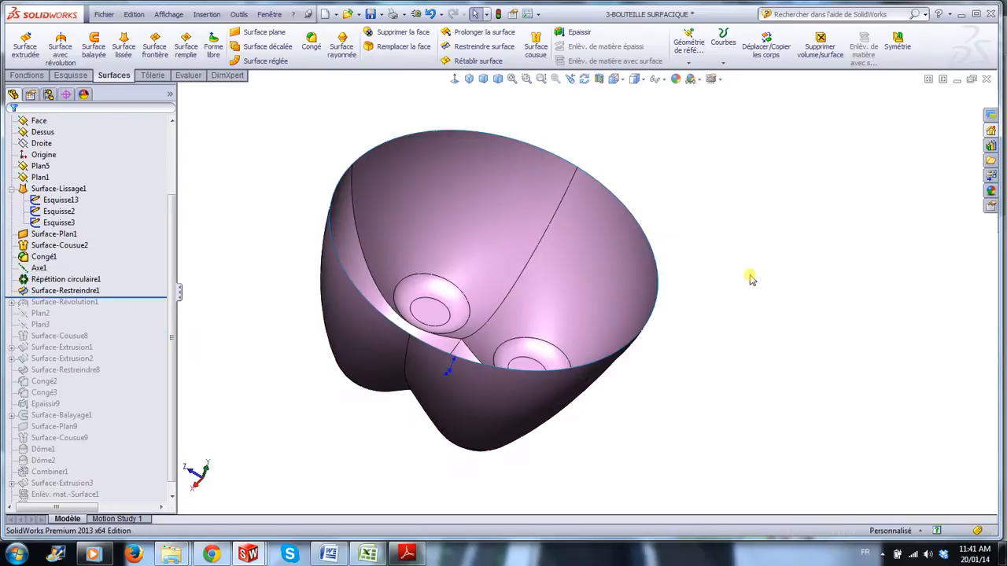
middle_drag(718, 326, 736, 311)
scroll(453, 347, down, 4)
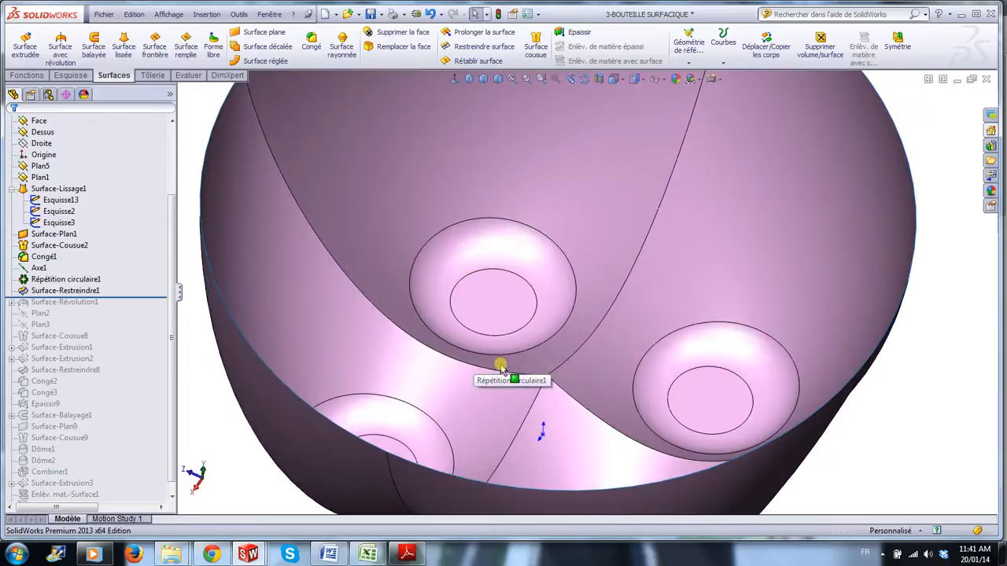
scroll(673, 419, up, 4)
mouse_move(733, 427)
middle_down()
mouse_move(757, 393)
mouse_move(737, 398)
mouse_move(739, 472)
mouse_move(740, 394)
mouse_move(738, 414)
middle_up()
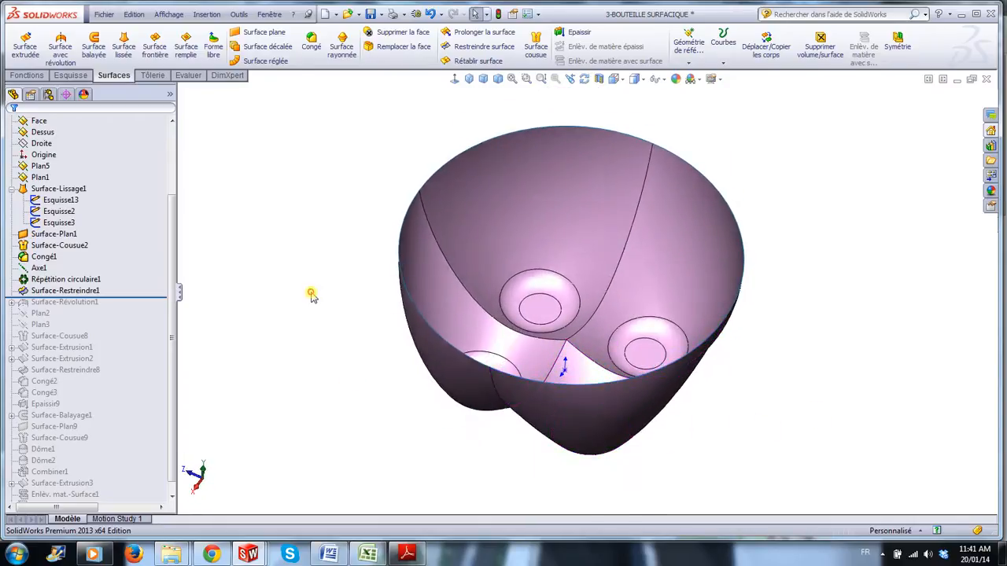
- Turn on the display of sketches and hide the loft's sketches Esquisse13, Esquisse2 and Esquisse3
middle_drag(622, 421, 729, 223)
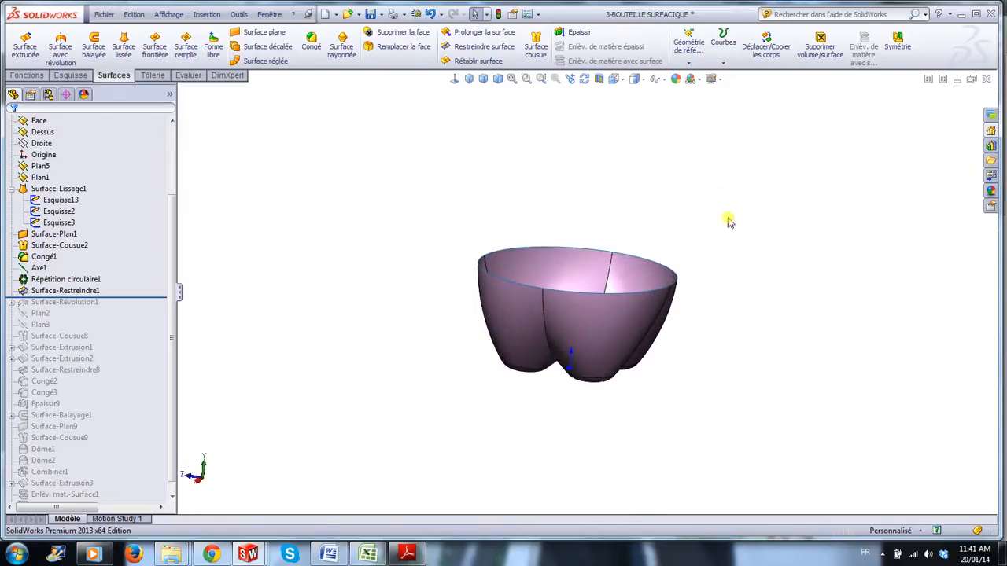
click(661, 79)
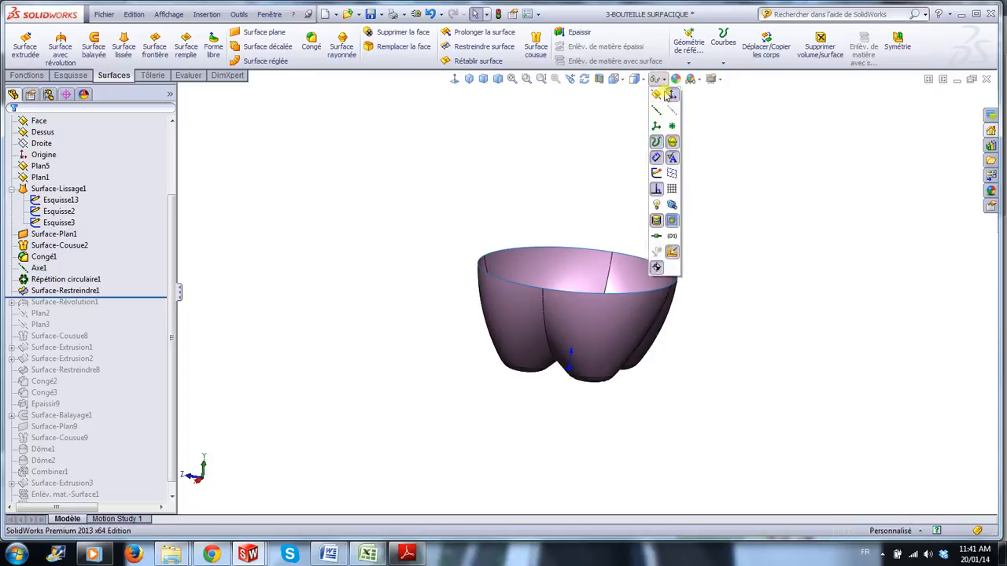
click(656, 174)
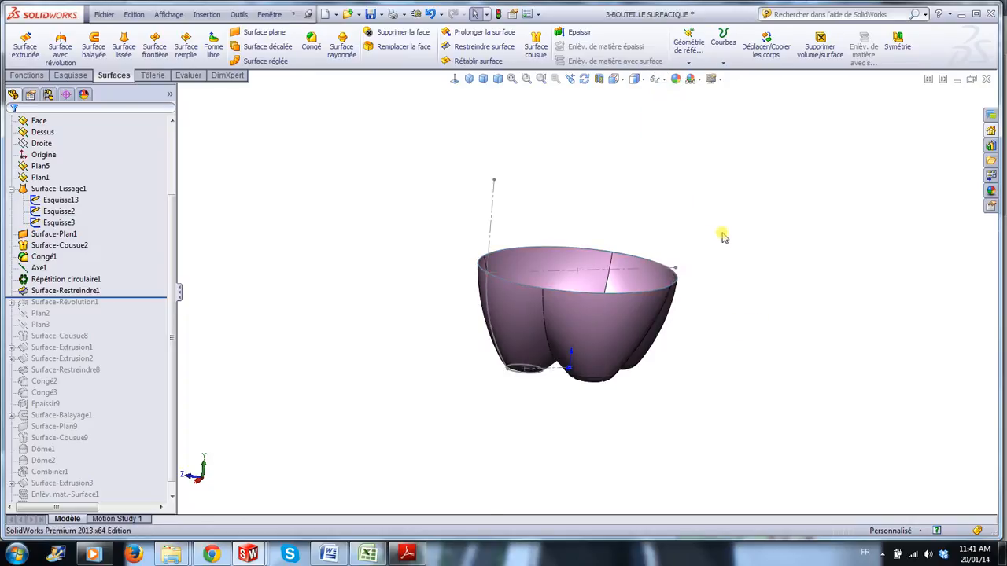
scroll(724, 238, down, 3)
click(60, 200)
ctrl+click(63, 222)
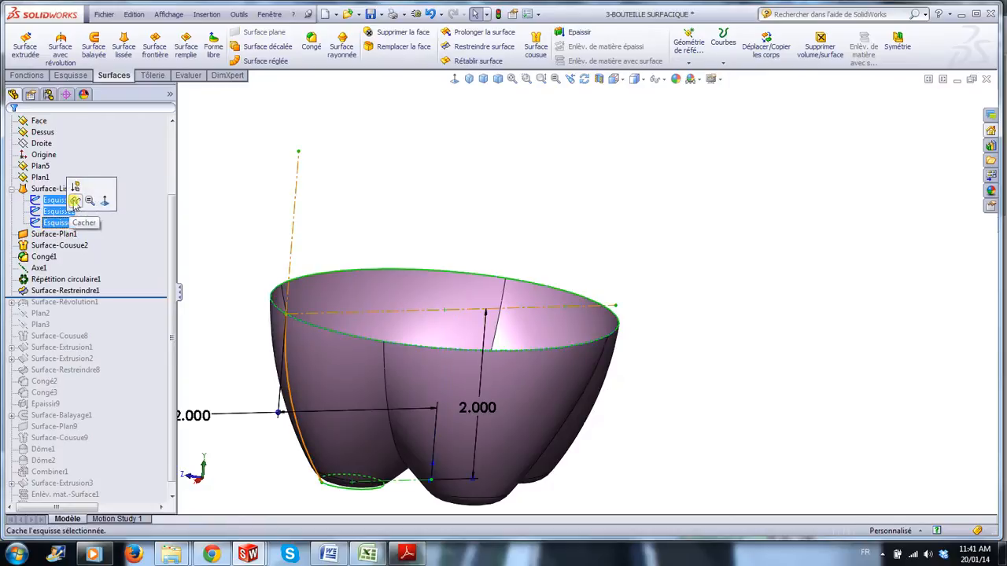
click(72, 203)
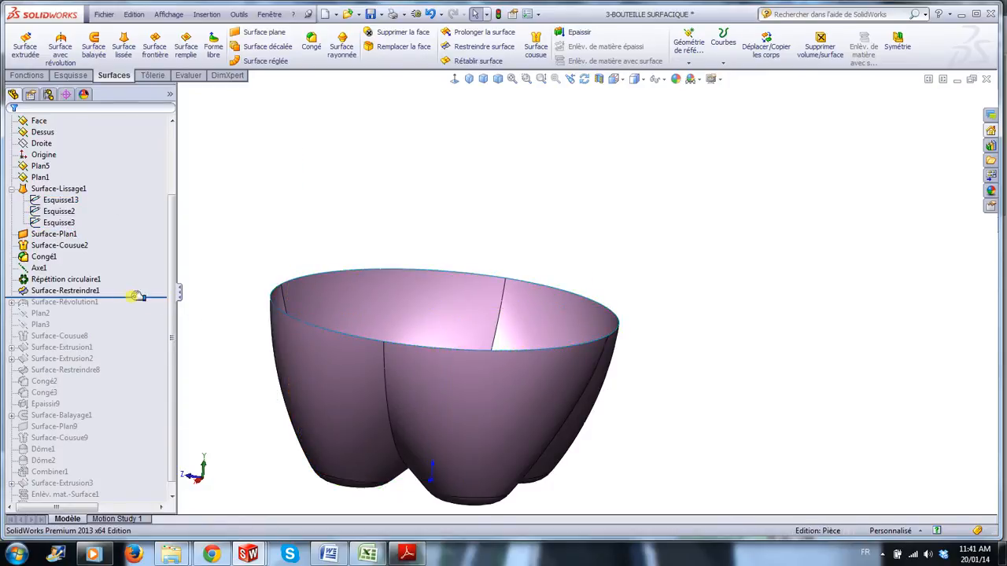
- Roll the history forward past Surface-Révolution1 to bring in the revolved surface of the bottle's body
mouse_move(138, 297)
mouse_down()
mouse_move(130, 293)
mouse_move(134, 313)
mouse_up()
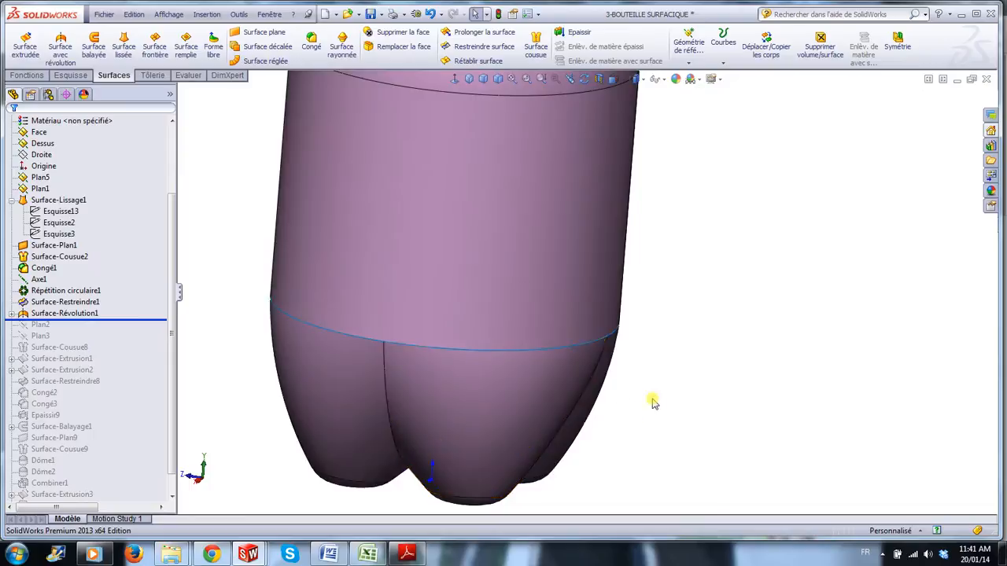
- Expand Surface-Révolution1 and show its profile sketch Esquisse1 on the bottle's body
scroll(681, 292, up, 6)
scroll(719, 259, down, 2)
scroll(643, 191, up, 2)
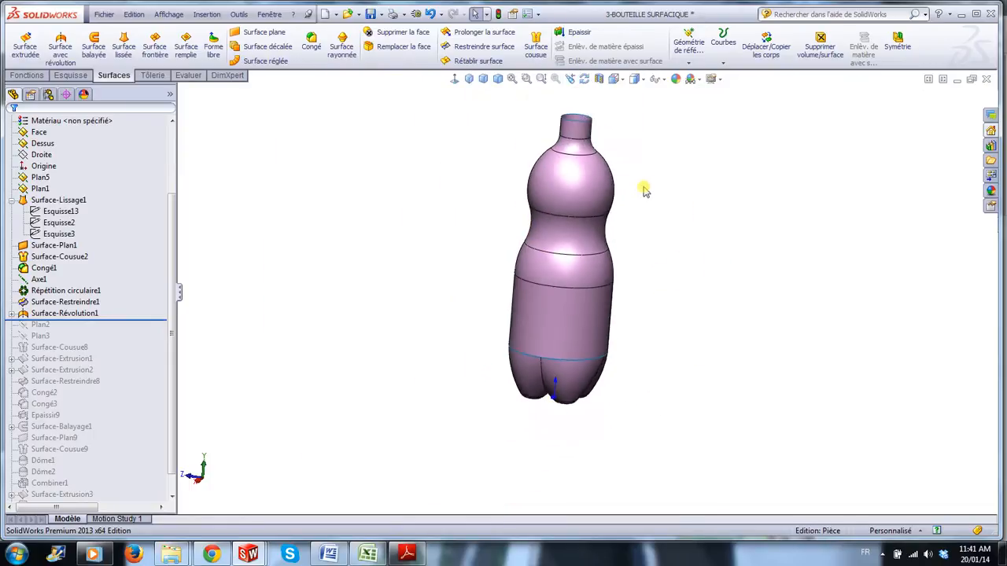
scroll(643, 190, down, 3)
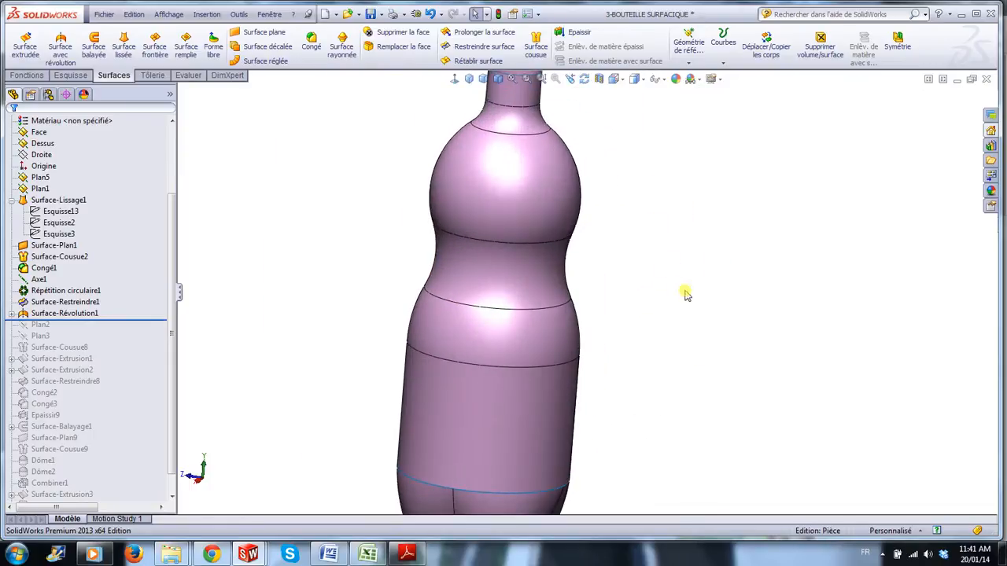
click(12, 313)
click(37, 324)
click(50, 307)
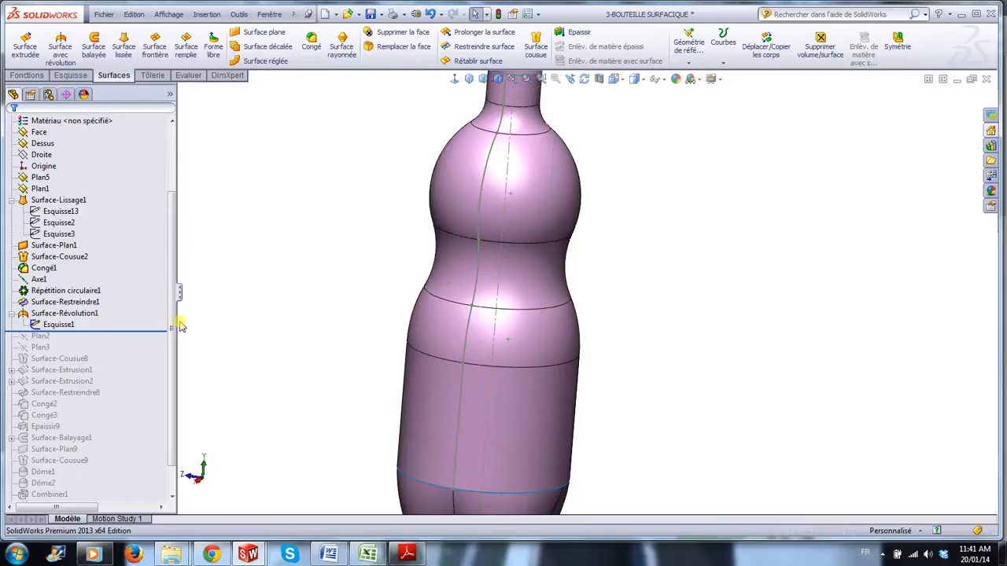
- Open sketch Esquisse1 for editing, examine the revolve profile's dimensions and relations, and exit the sketch
click(58, 324)
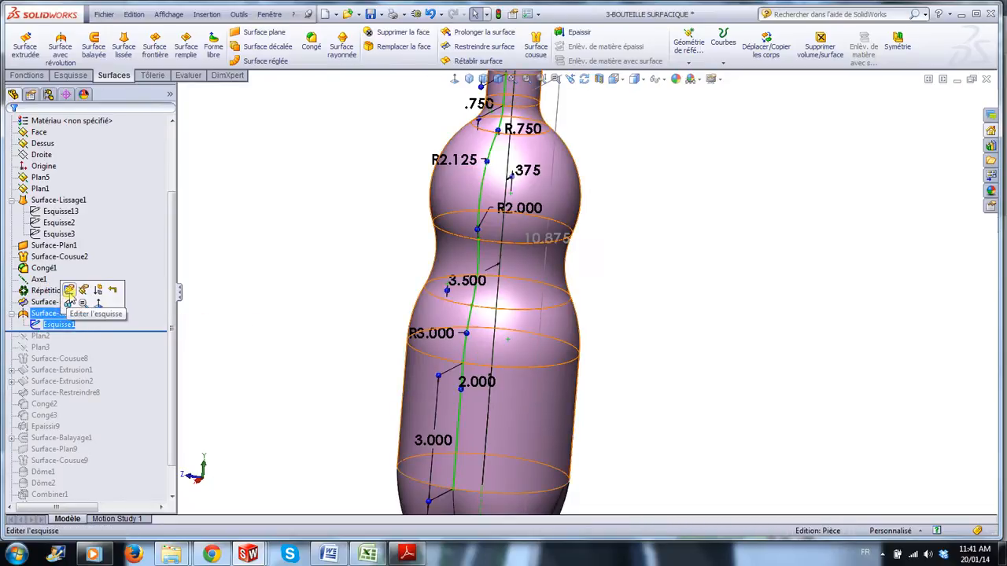
click(69, 291)
right_drag(663, 227, 693, 271)
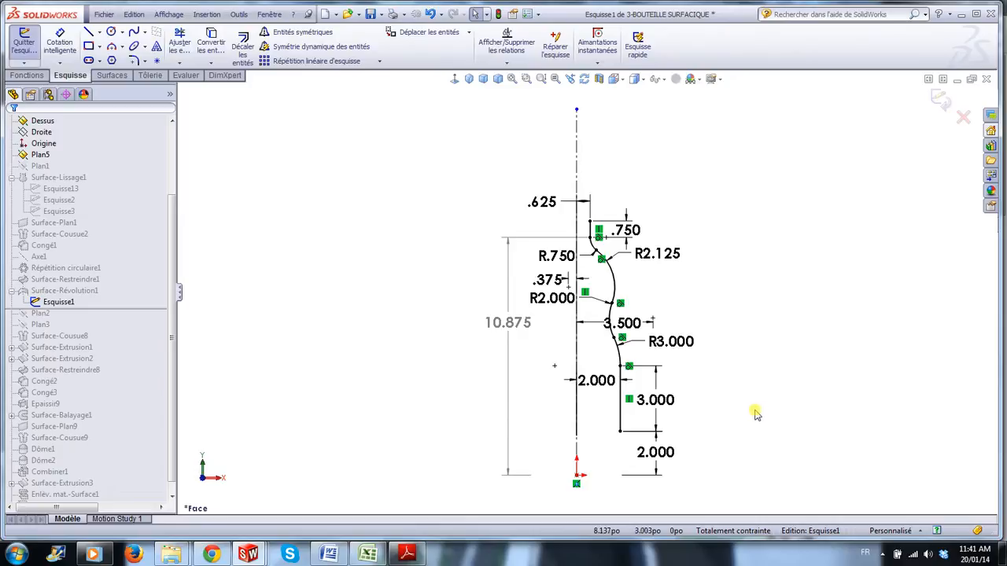
scroll(755, 380, down, 1)
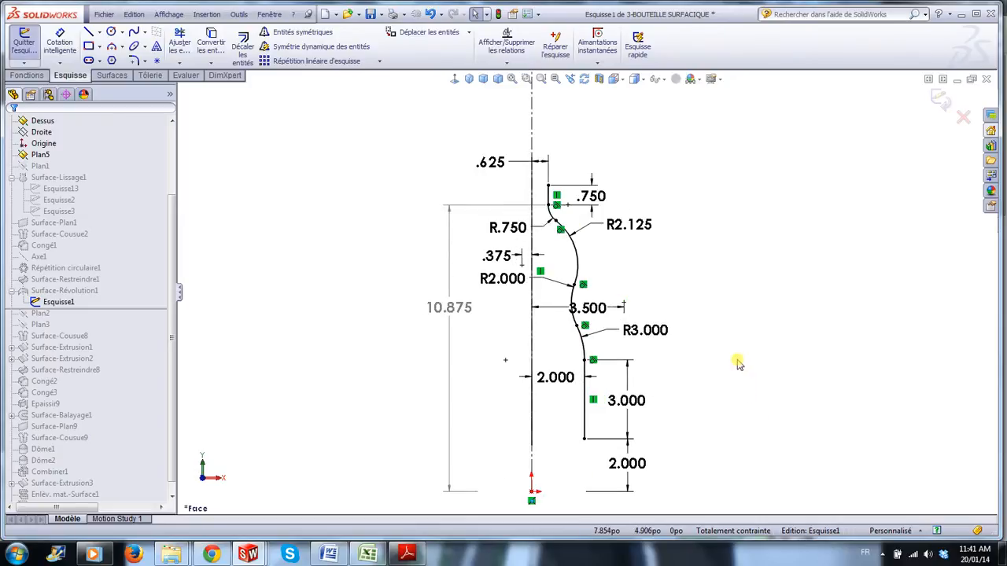
scroll(732, 358, down, 1)
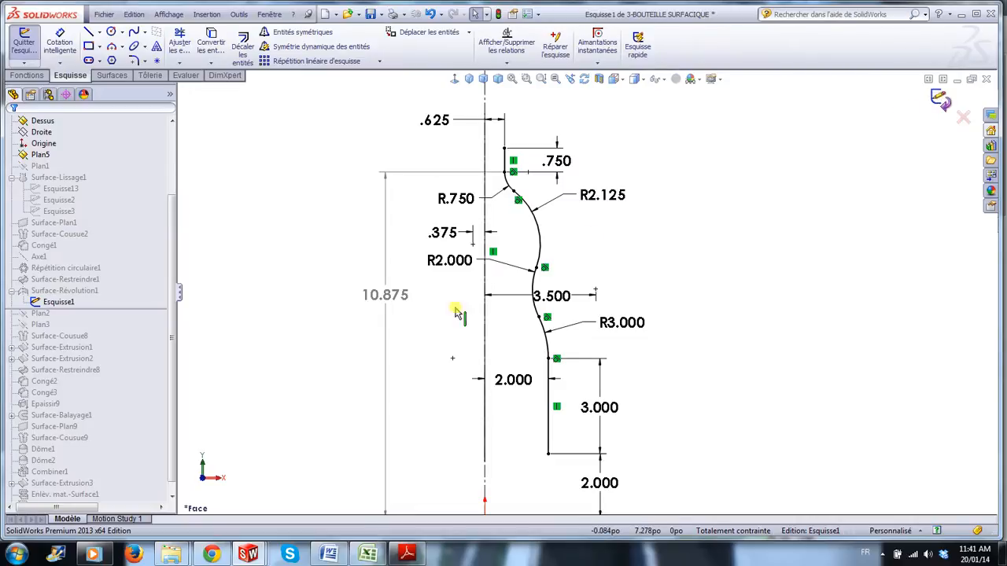
click(943, 100)
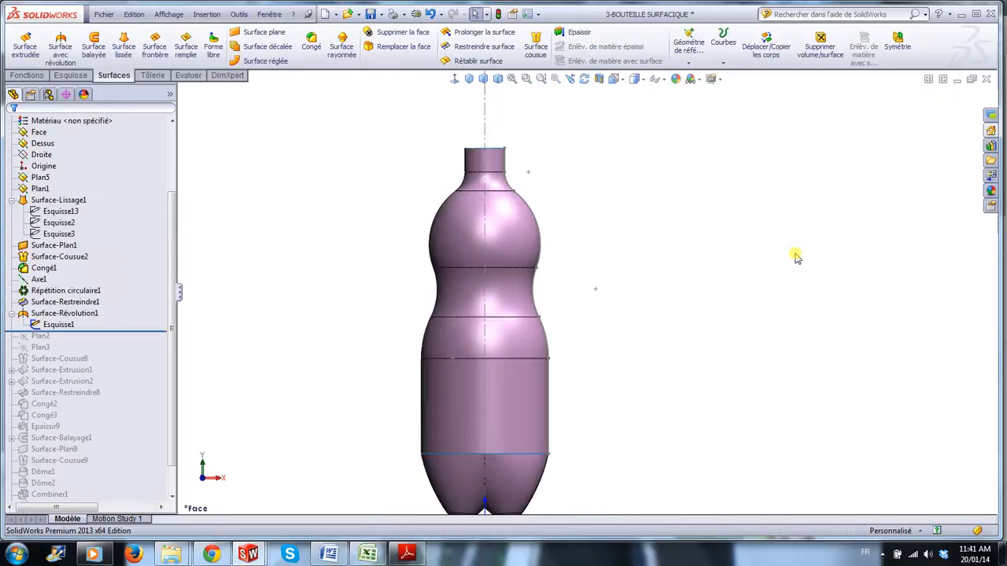
- Highlight Surface-Révolution1 on the model to see which faces it forms, and clear the selection
middle_drag(771, 274, 708, 284)
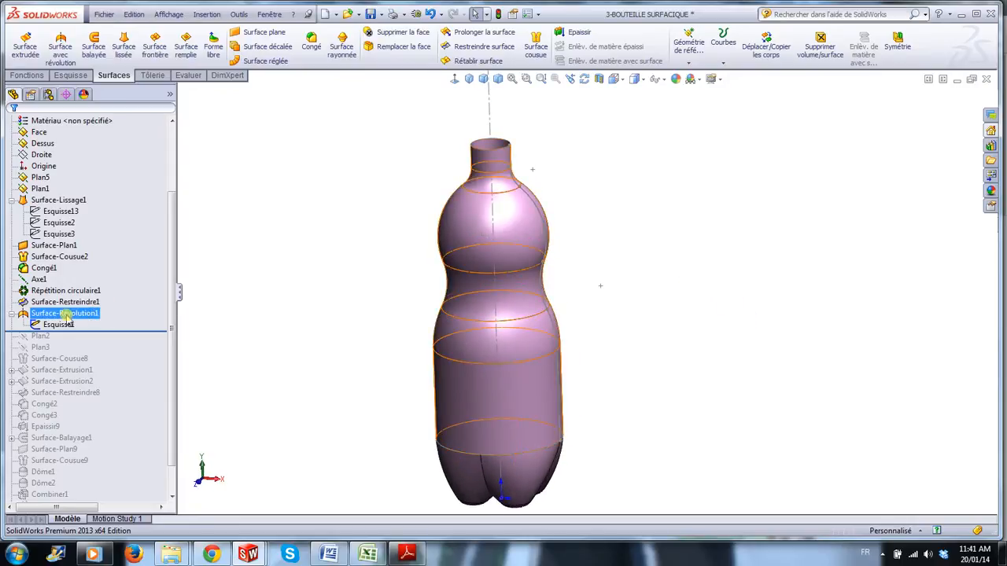
click(67, 315)
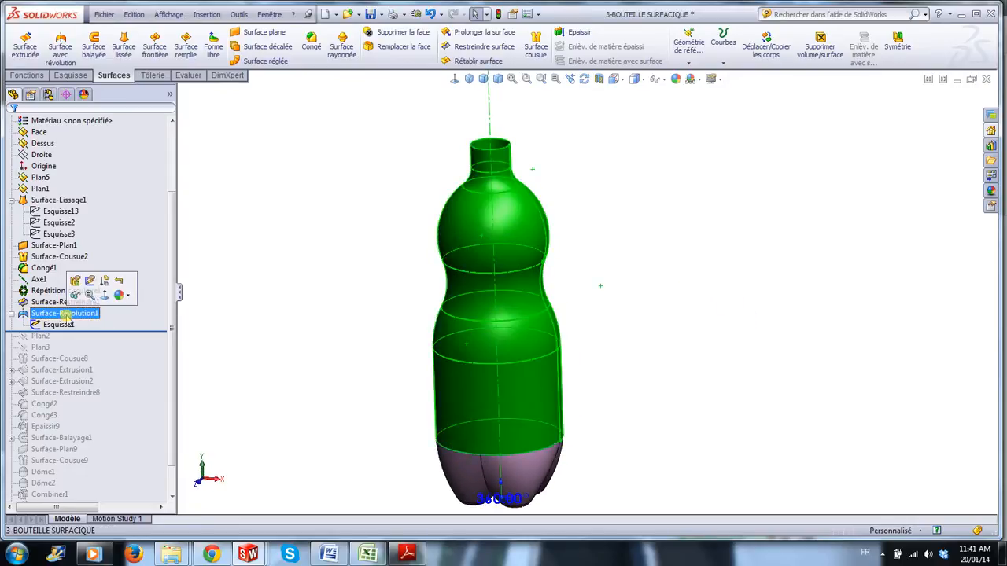
click(235, 336)
- Roll the history forward past Plan2 and Plan3
scroll(268, 354, up, 5)
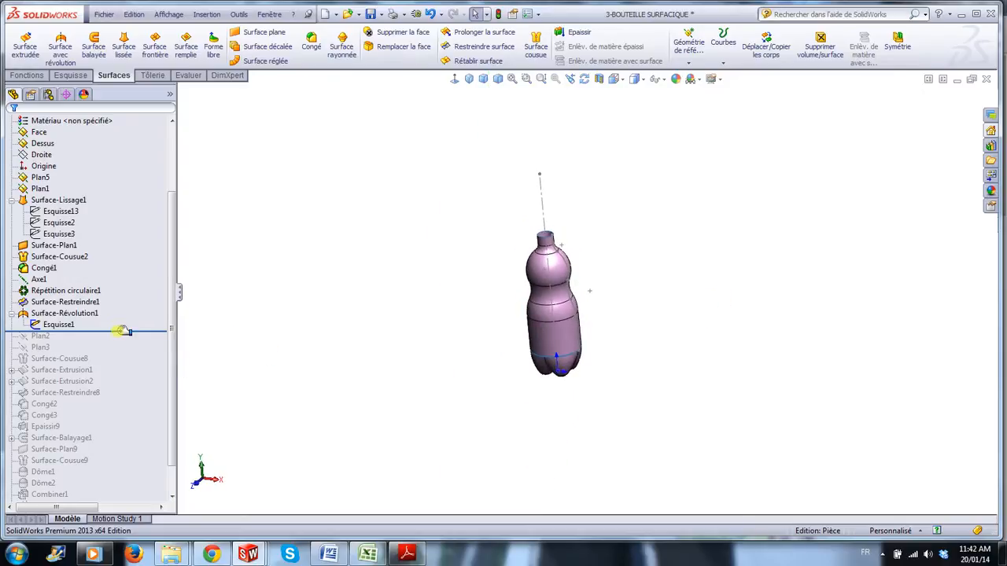
drag(122, 330, 120, 349)
scroll(580, 330, down, 4)
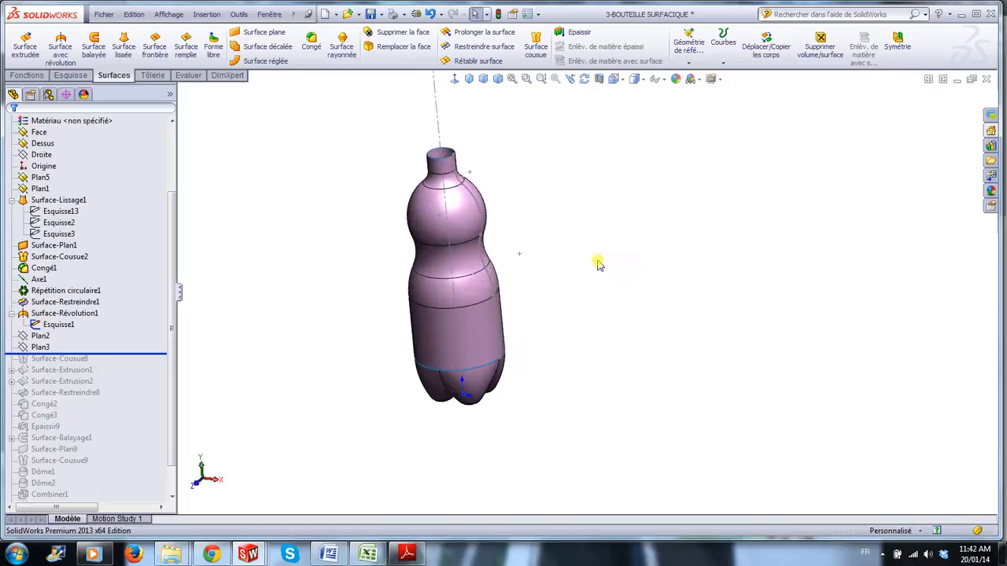
scroll(399, 263, down, 2)
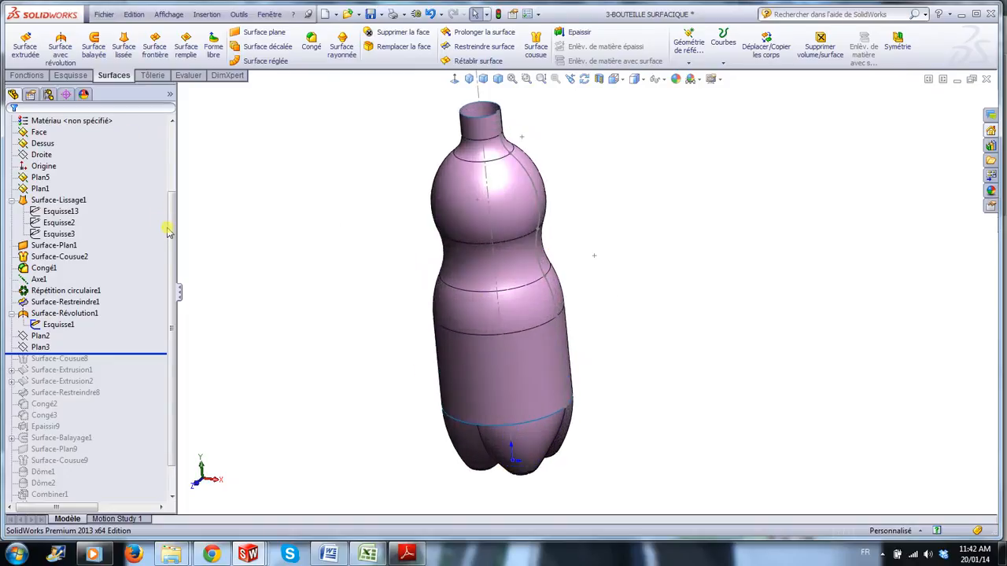
- Highlight the surface bodies Surface-Restreindre1 and Surface-Révolution1 one after the other to compare the base and the body
scroll(168, 230, up, 3)
click(111, 178)
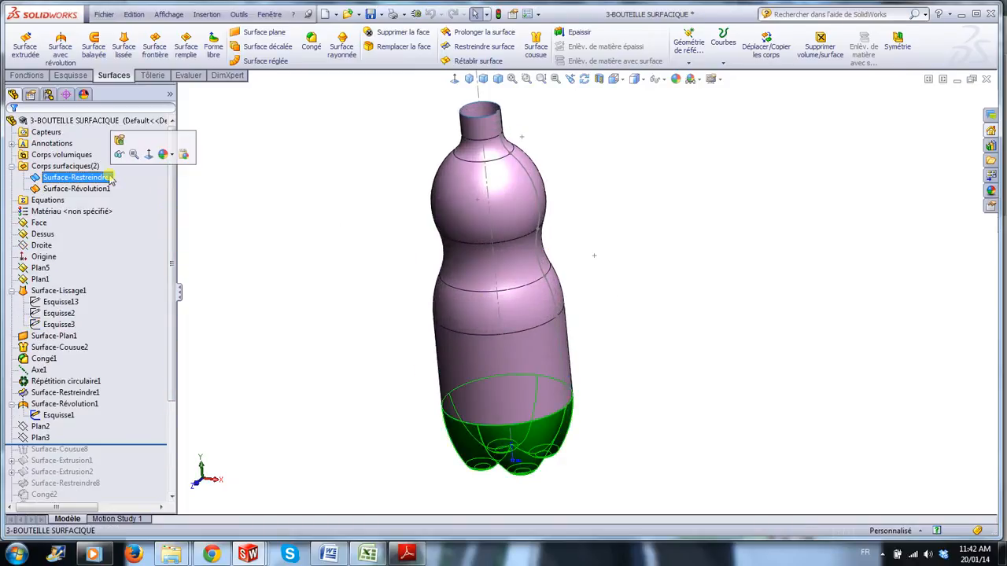
click(101, 190)
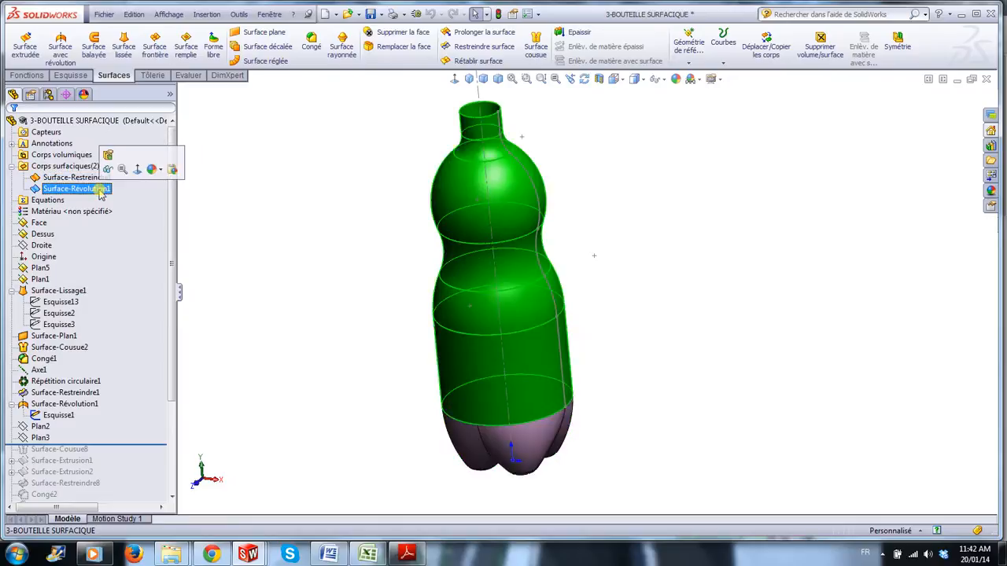
click(256, 296)
- Roll the history forward past the knit feature Surface-Cousue8 and unsuppress it
drag(173, 310, 179, 413)
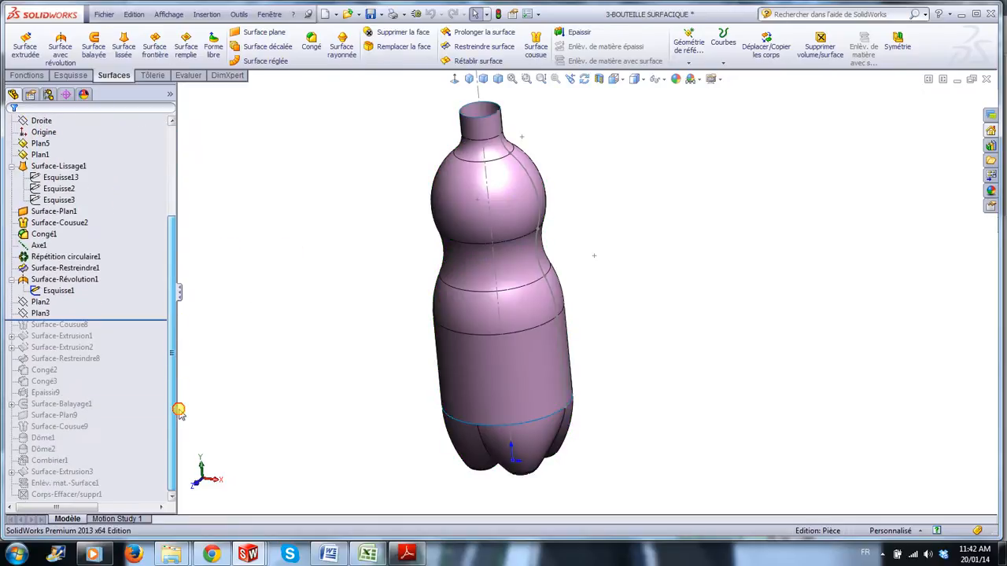
drag(126, 320, 125, 330)
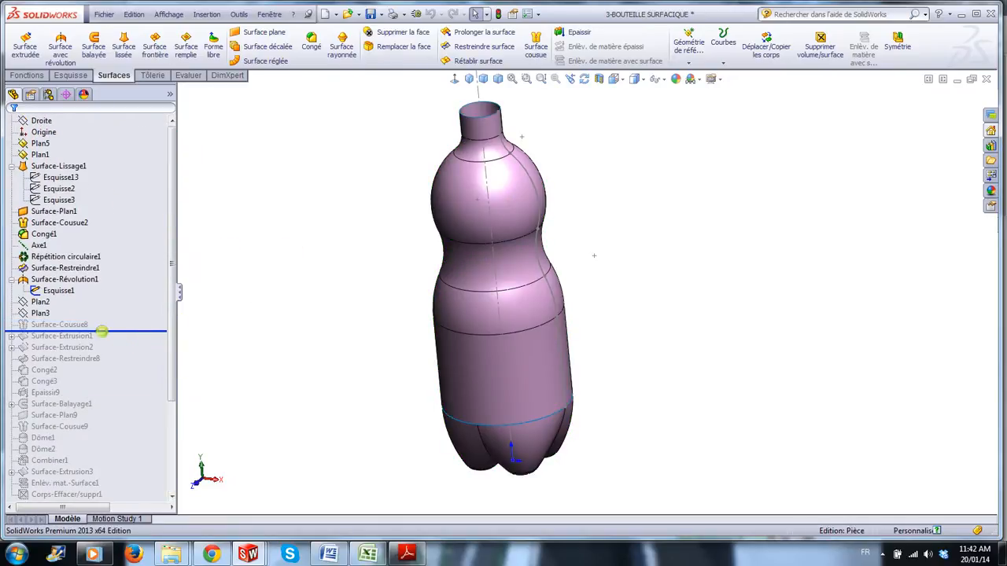
click(82, 325)
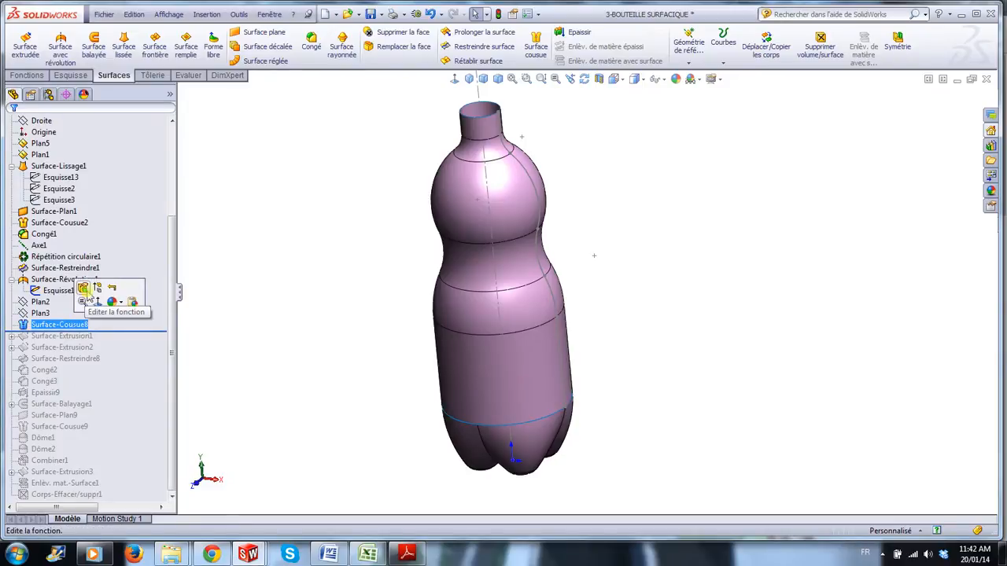
click(97, 288)
click(307, 349)
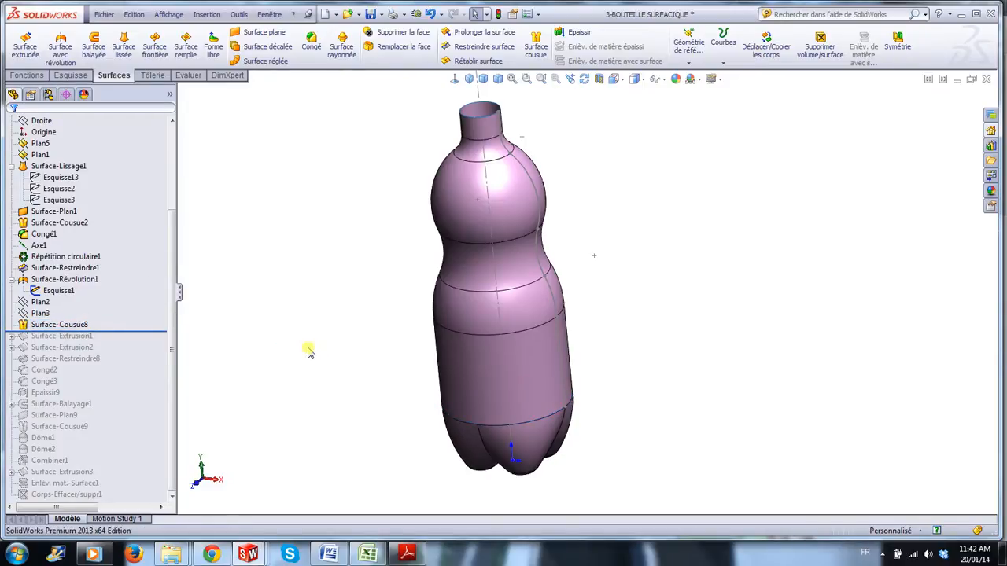
- Open the definition of Surface-Cousue8, examine the surfaces selected for knitting, and close it
click(47, 324)
click(39, 288)
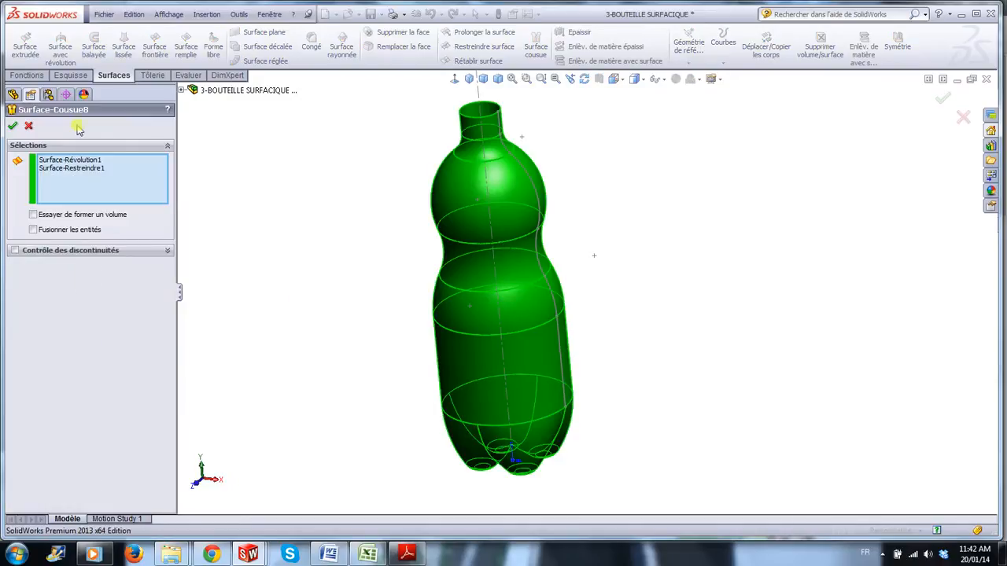
key(Return)
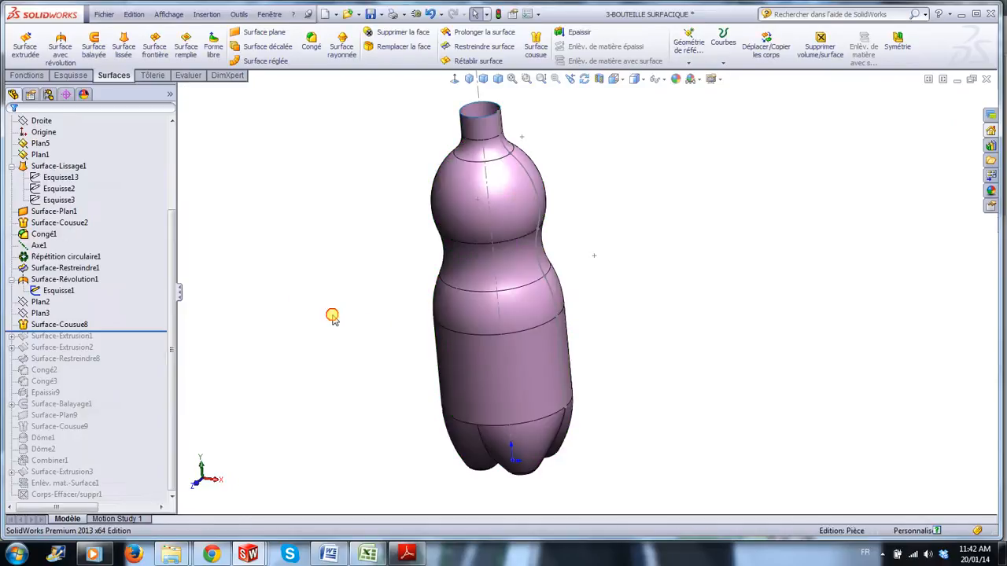
- Highlight the knitted surface body Surface-Cousue8 to check that it covers both the base and the revolved body
scroll(168, 295, up, 3)
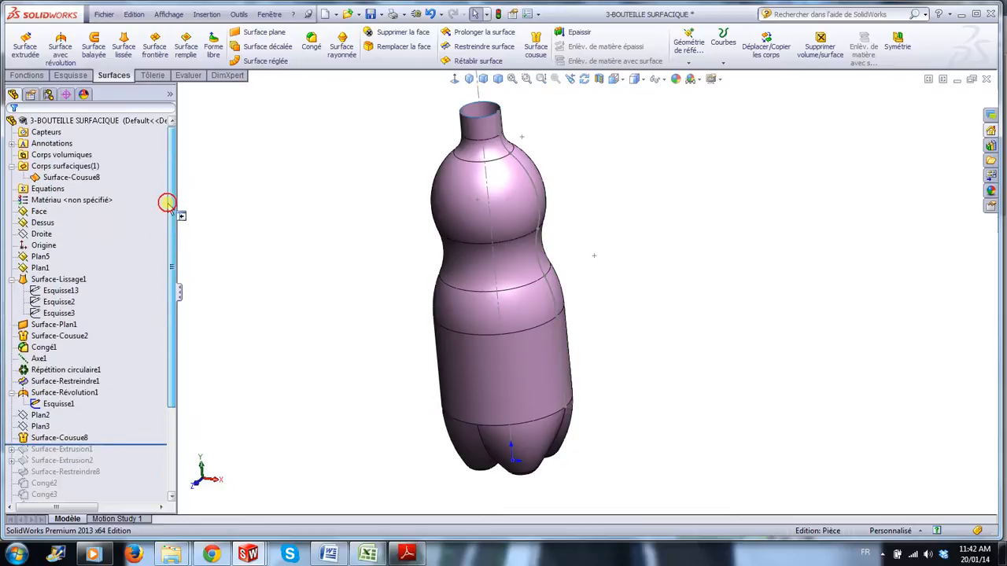
click(91, 179)
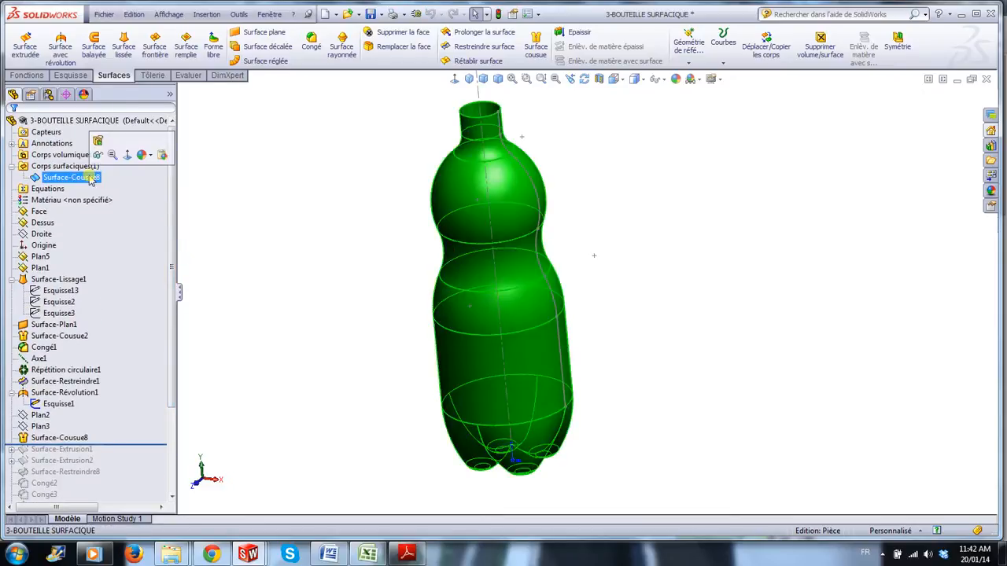
click(362, 291)
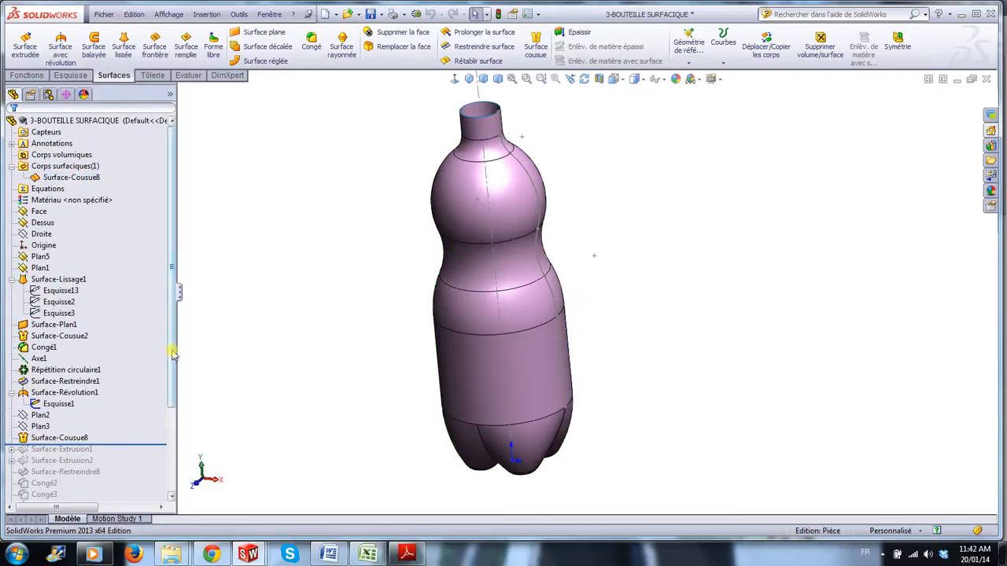
scroll(174, 354, down, 3)
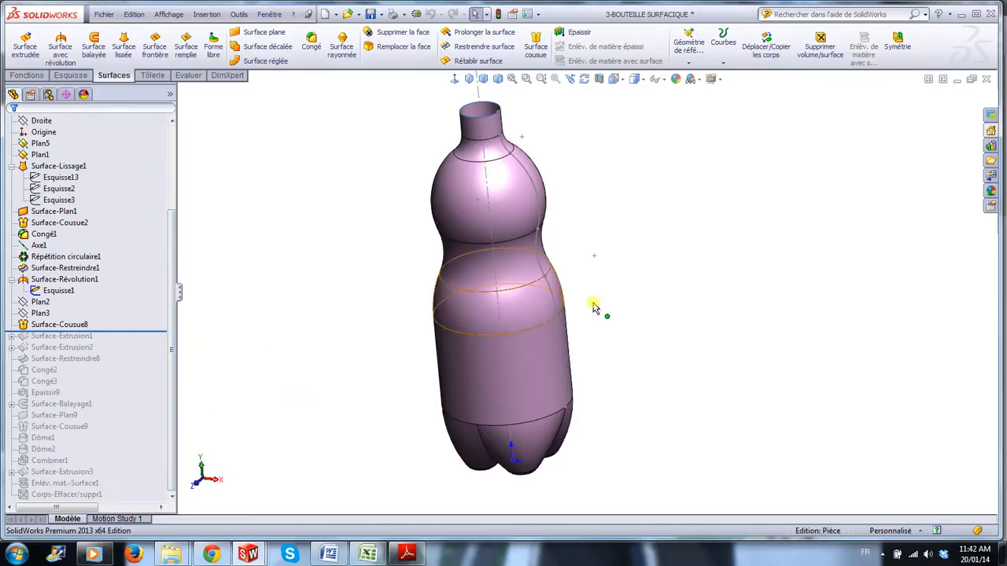
- Hide the revolve's profile sketch Esquisse1
mouse_move(721, 341)
middle_down()
mouse_move(675, 370)
mouse_move(714, 330)
middle_up()
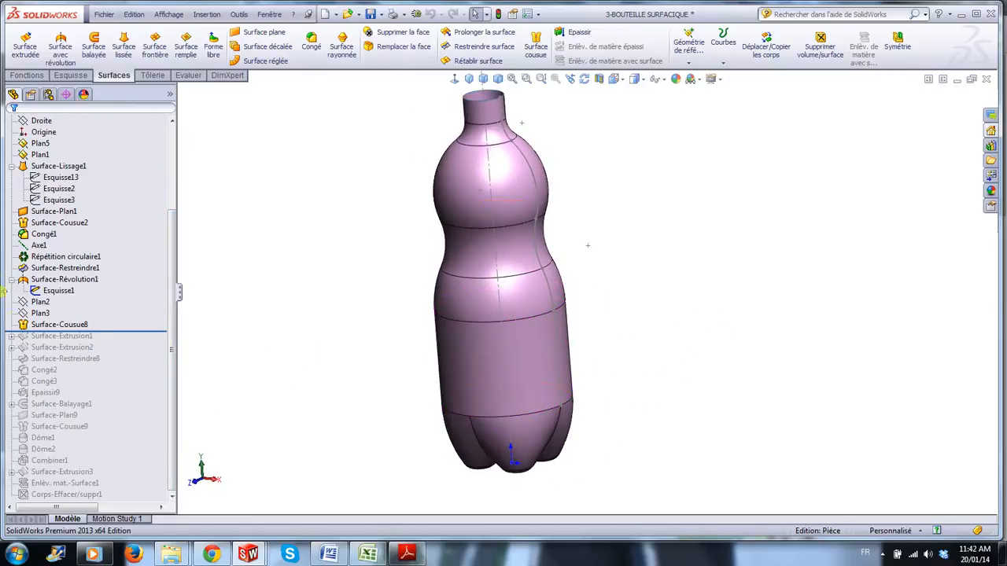
click(63, 279)
click(58, 270)
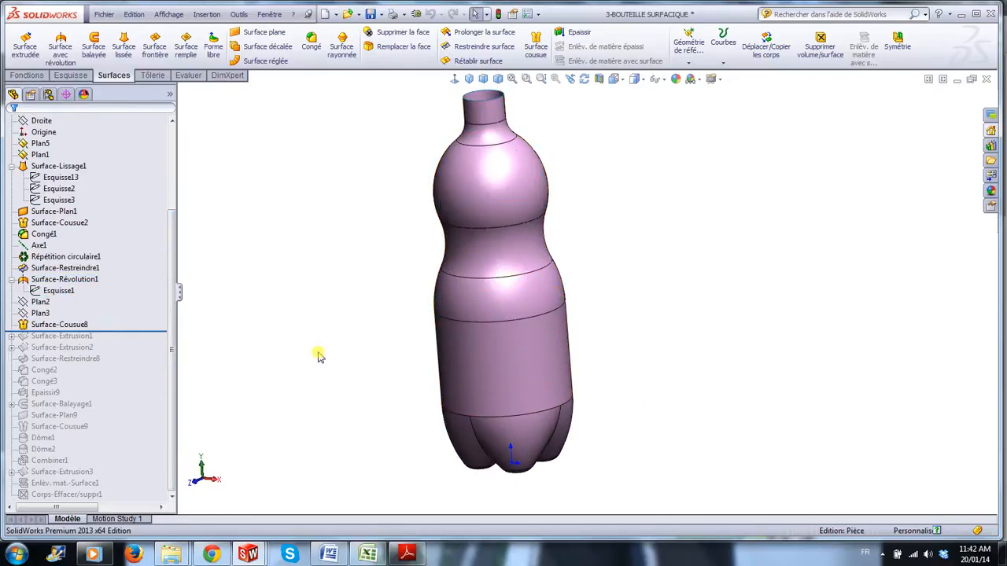
- Roll the history forward past Surface-Extrusion1 and hide the bottle's knitted surface to isolate the extruded tube
drag(124, 333, 125, 343)
middle_drag(757, 297, 697, 291)
scroll(637, 271, down, 3)
scroll(551, 213, up, 3)
scroll(548, 213, down, 4)
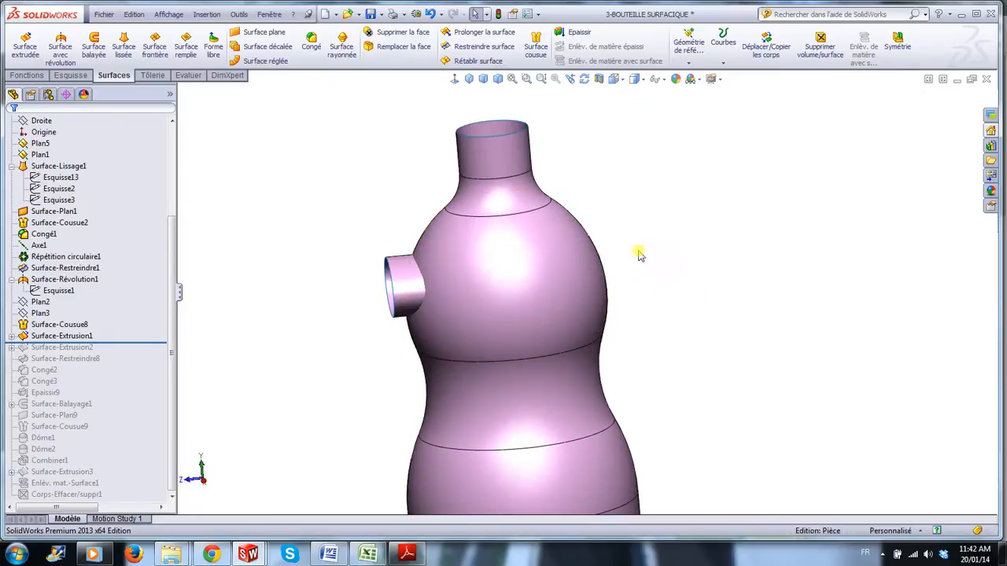
click(521, 202)
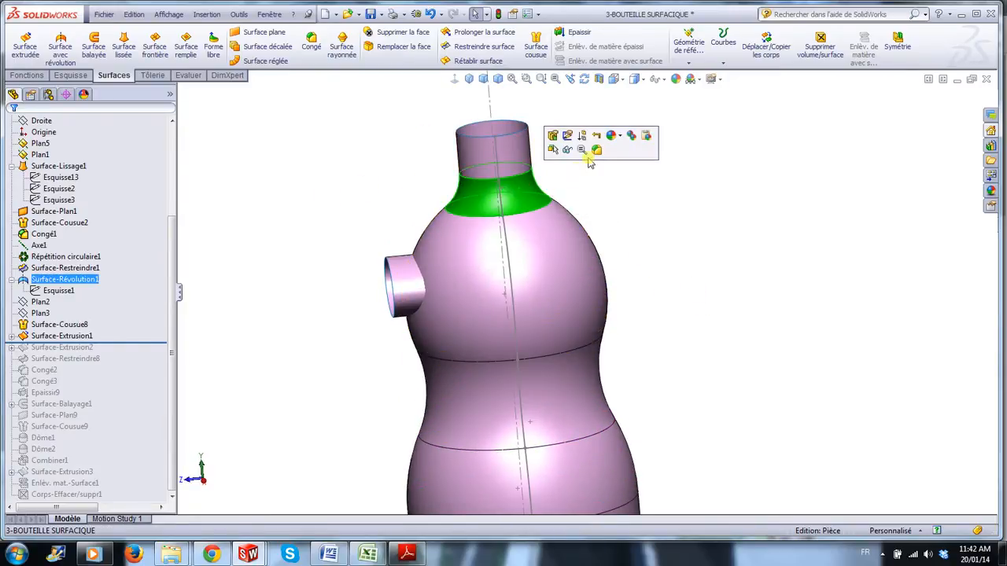
click(568, 150)
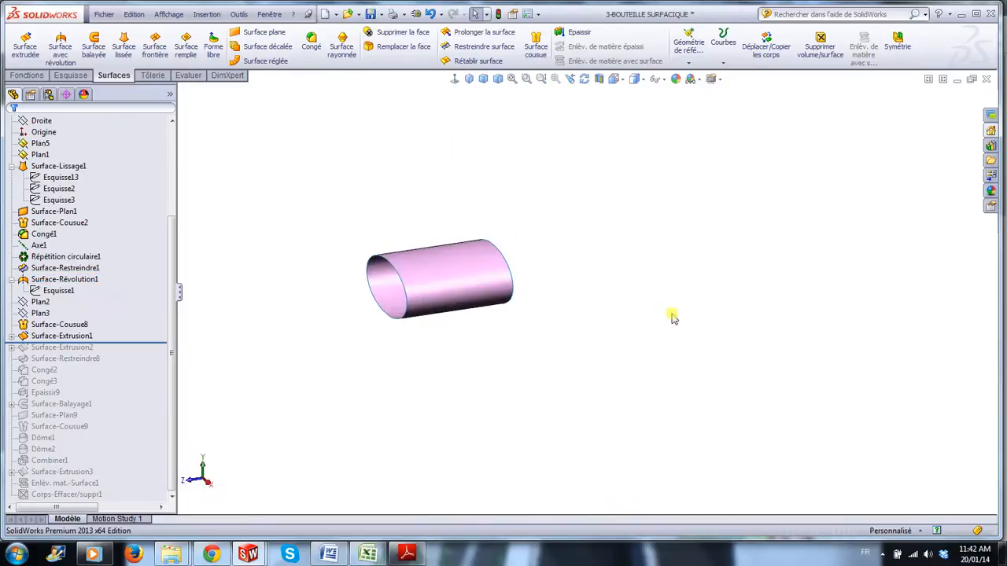
- Examine the dimensions of sketch Esquisse10 and the extrusion depth of Surface-Extrusion1
click(11, 336)
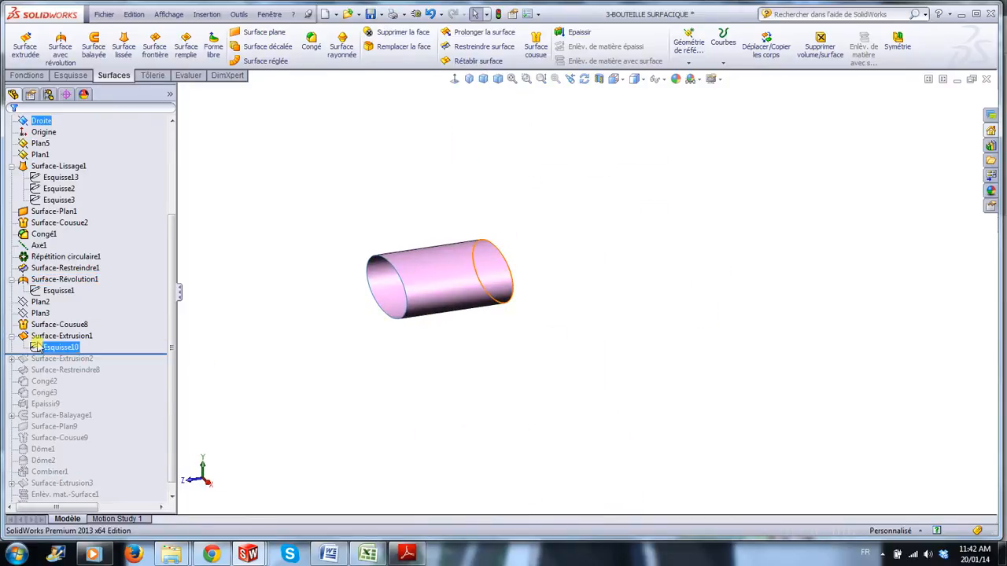
double_click(57, 348)
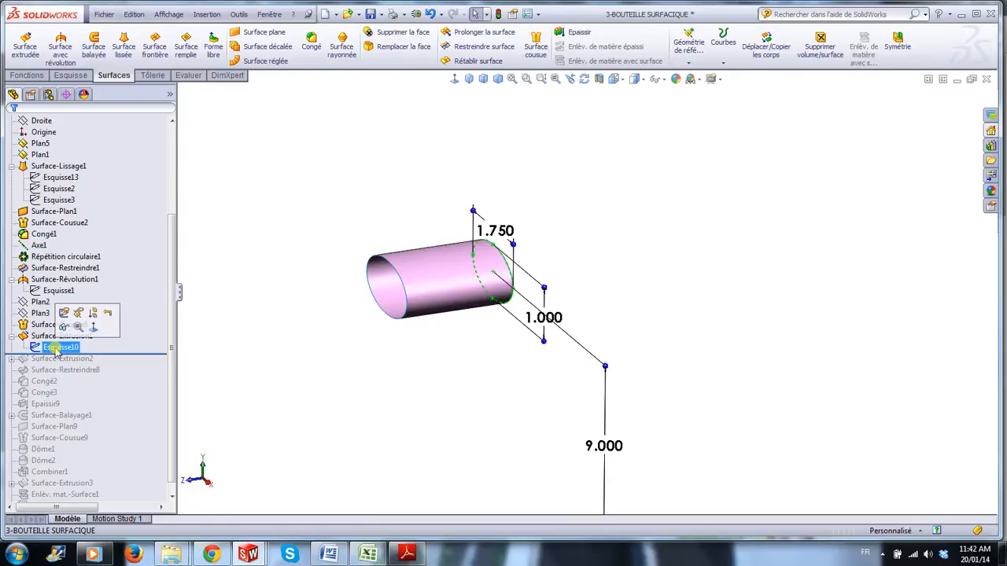
click(301, 403)
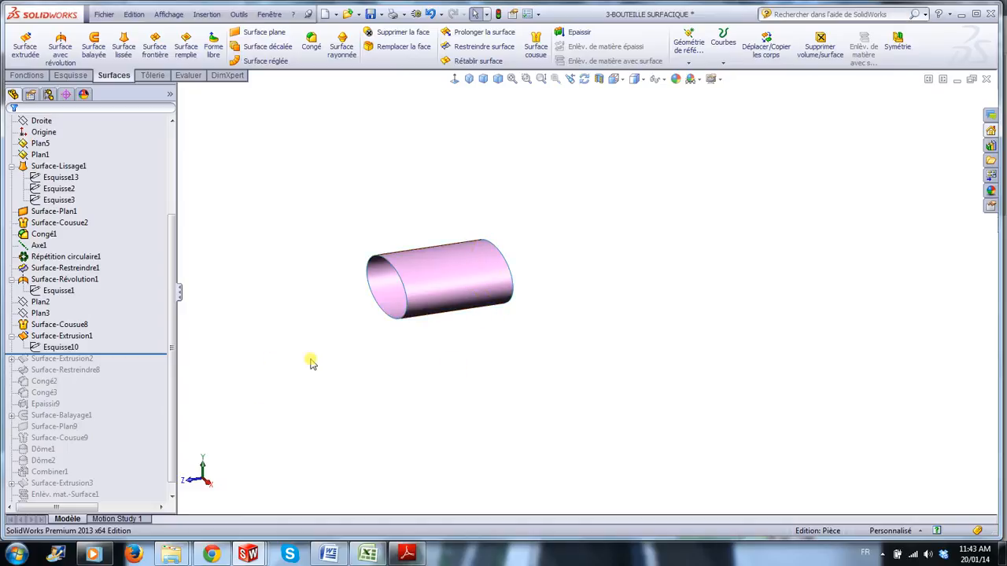
click(61, 337)
middle_drag(236, 404, 286, 442)
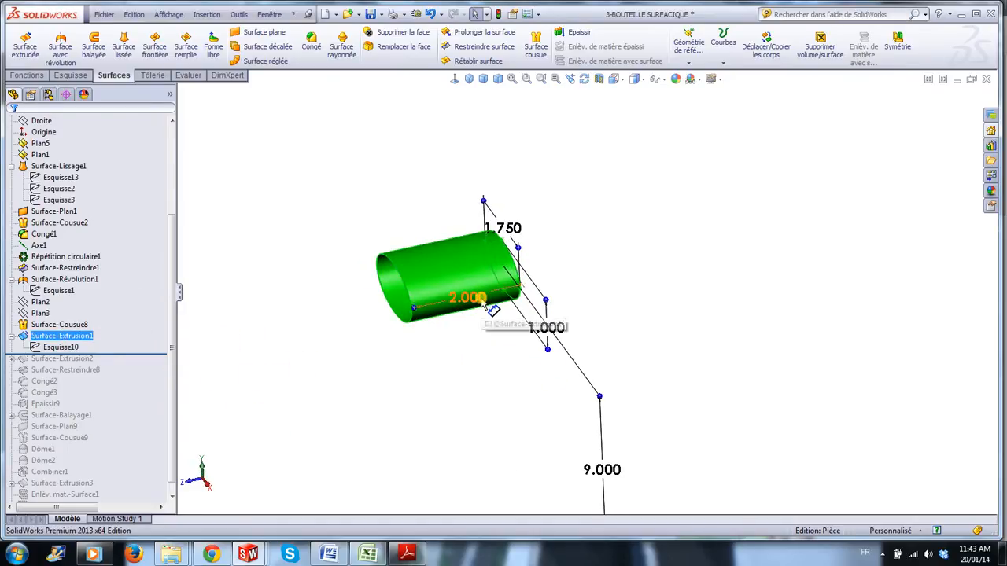
drag(494, 308, 484, 339)
click(428, 397)
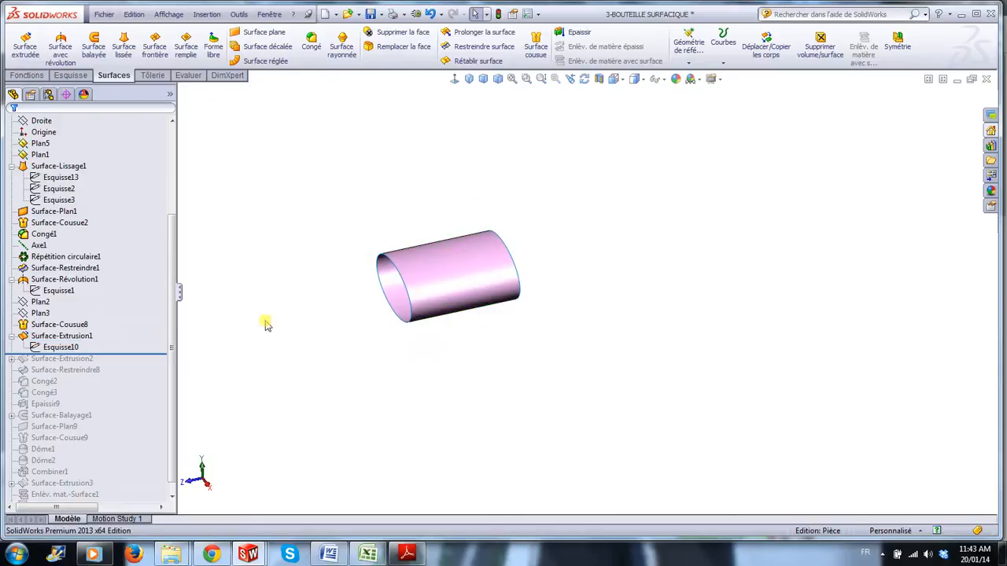
- Show the hidden knitted surface body Surface-Cousue8 again around the extruded tube
drag(172, 256, 177, 164)
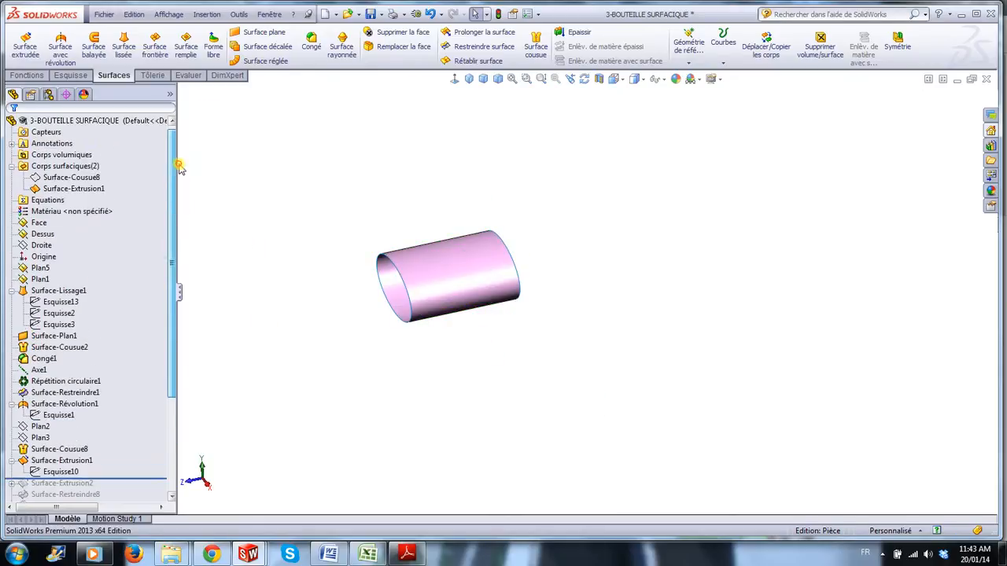
click(87, 178)
click(96, 157)
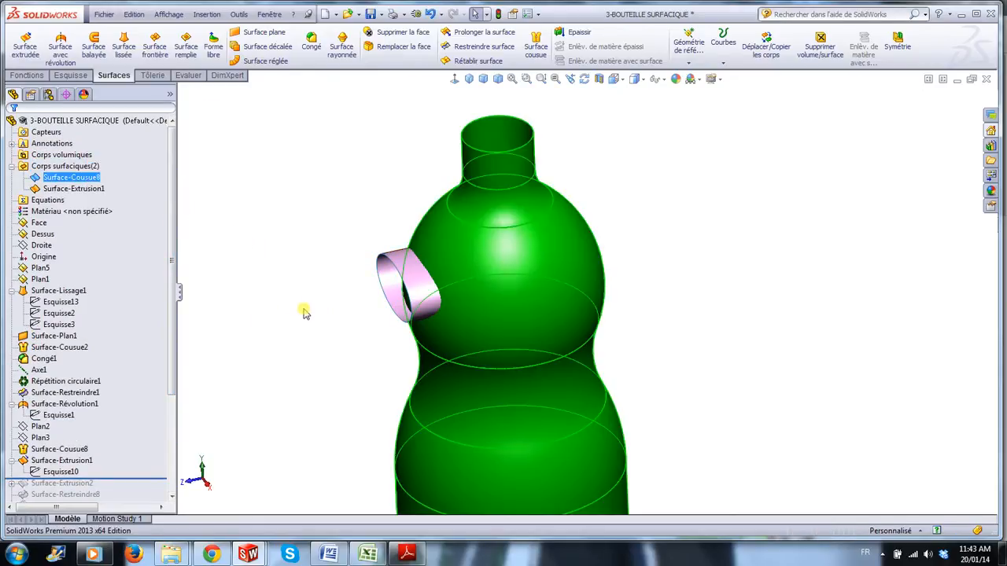
click(303, 382)
middle_drag(304, 382, 288, 319)
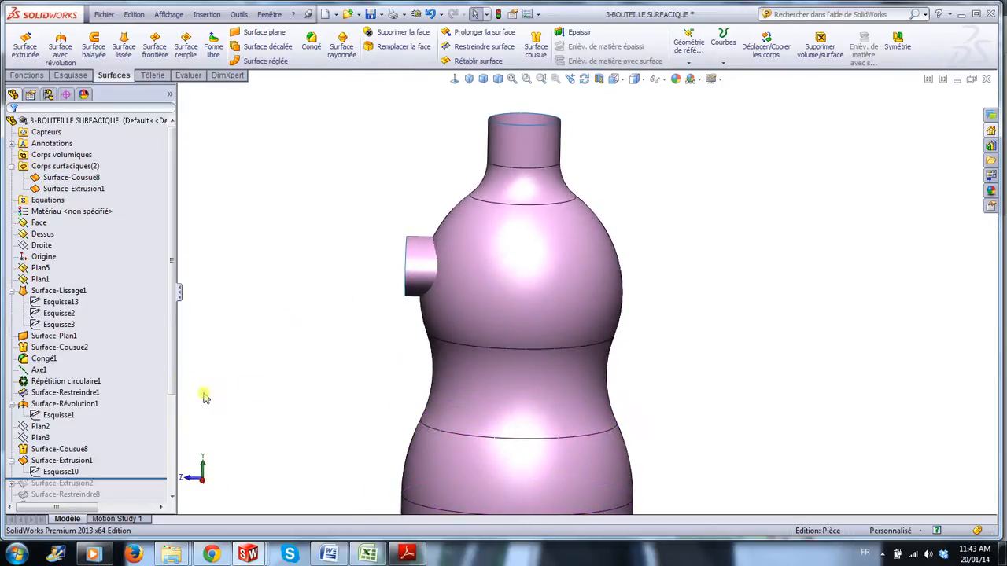
- Roll the history forward past Surface-Extrusion2 and highlight the angled flat surface crossing the tube to examine its dimensions
drag(173, 369, 172, 482)
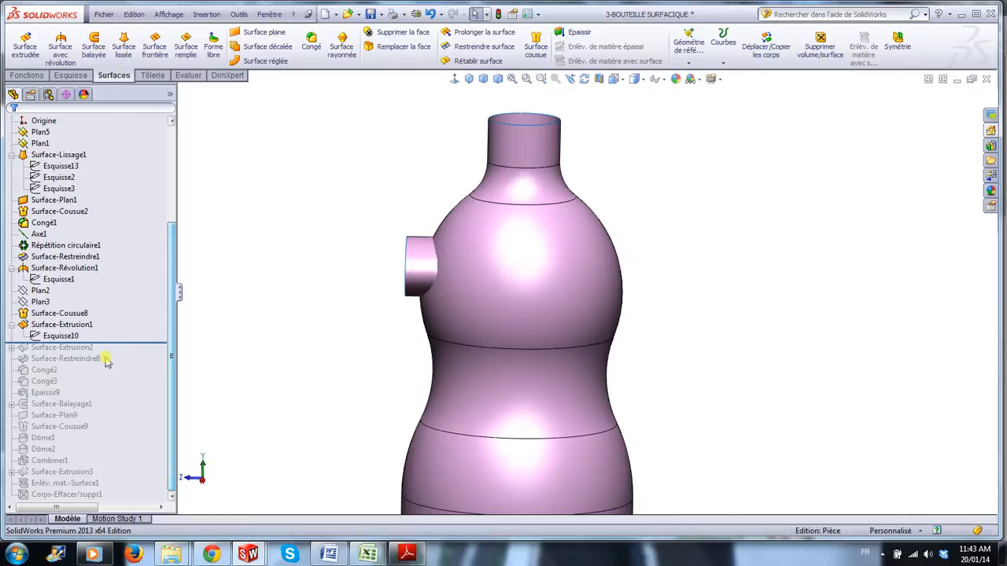
drag(127, 342, 126, 354)
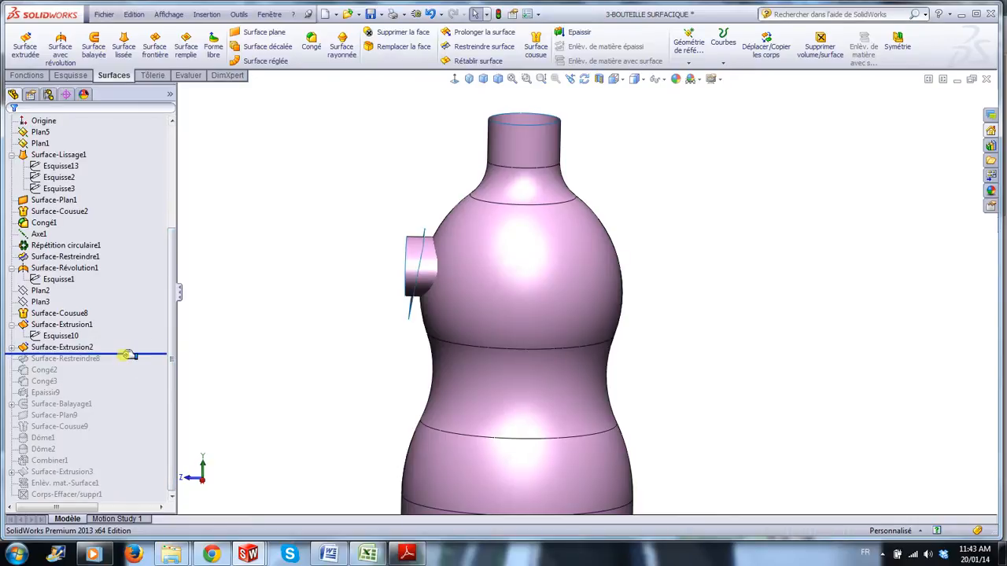
middle_drag(278, 378, 308, 391)
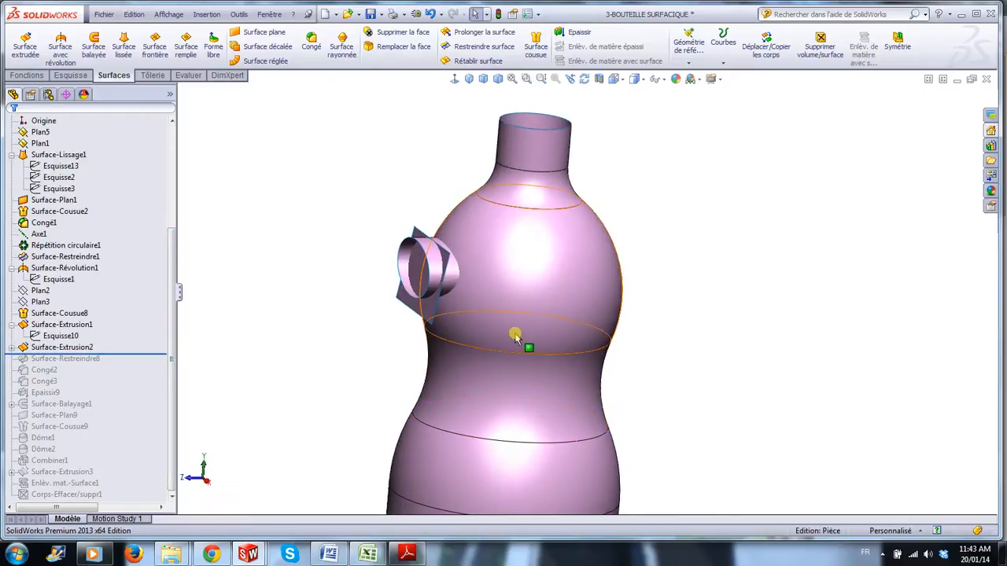
scroll(507, 337, up, 4)
click(332, 277)
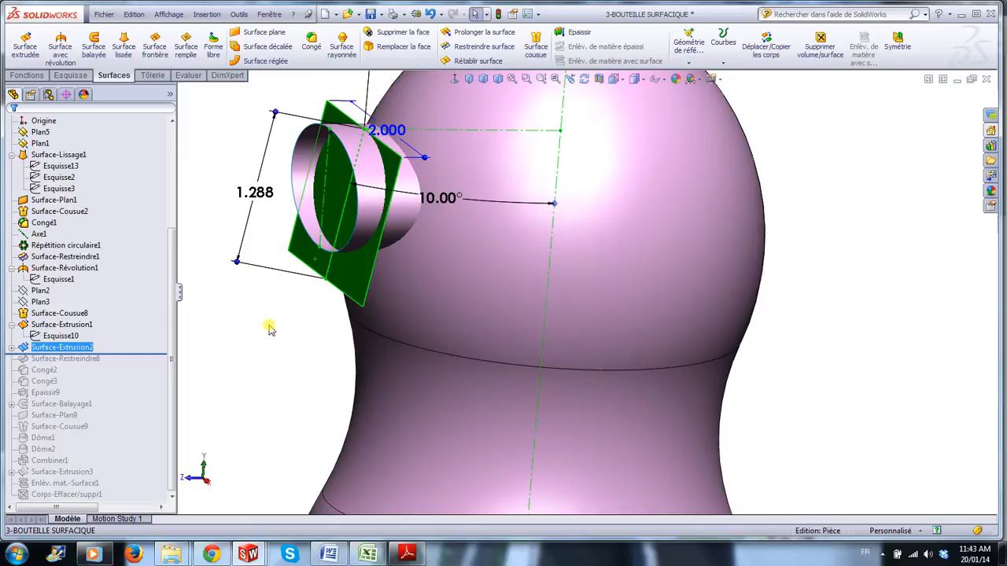
click(269, 328)
mouse_move(269, 329)
middle_down()
mouse_move(292, 331)
mouse_move(270, 328)
middle_up()
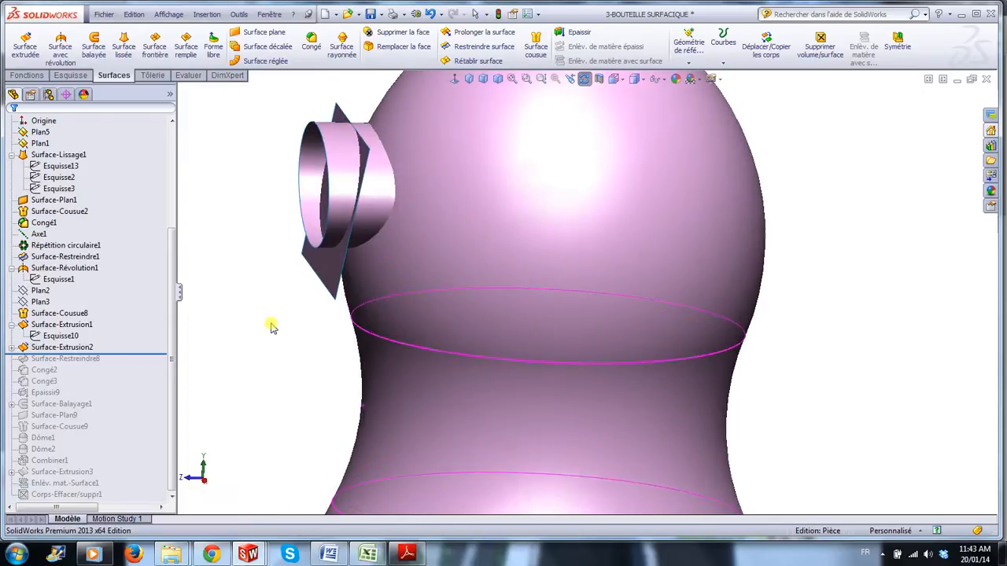
- Open sketch Esquisse11 of Surface-Extrusion2 for editing and view it face-on to examine the inclined line
click(15, 351)
click(51, 357)
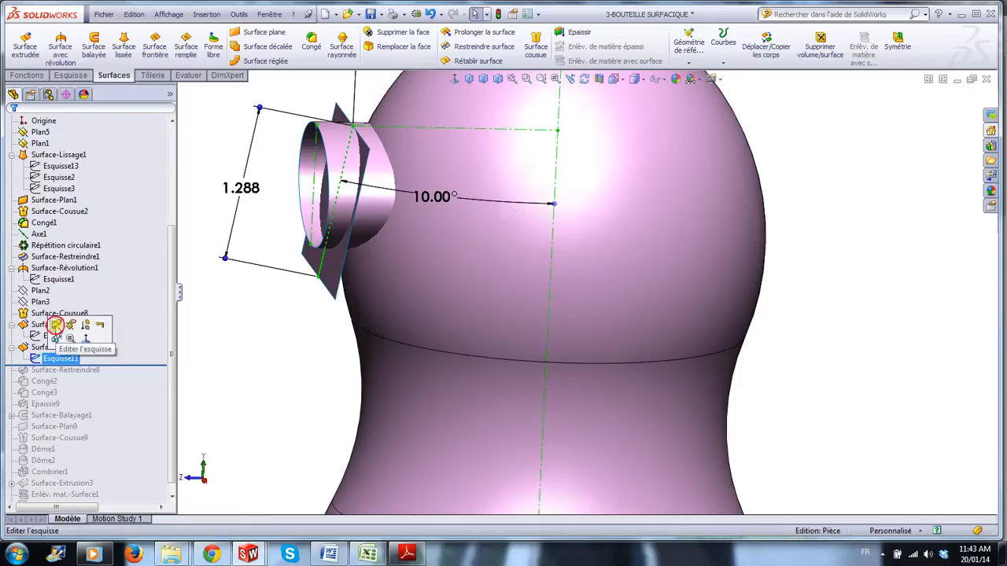
click(57, 324)
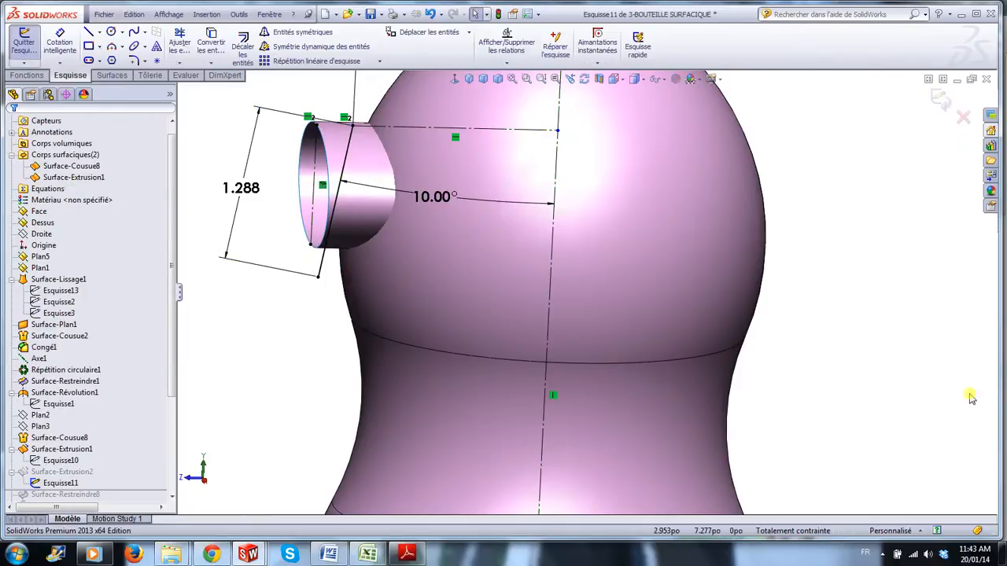
scroll(897, 409, up, 5)
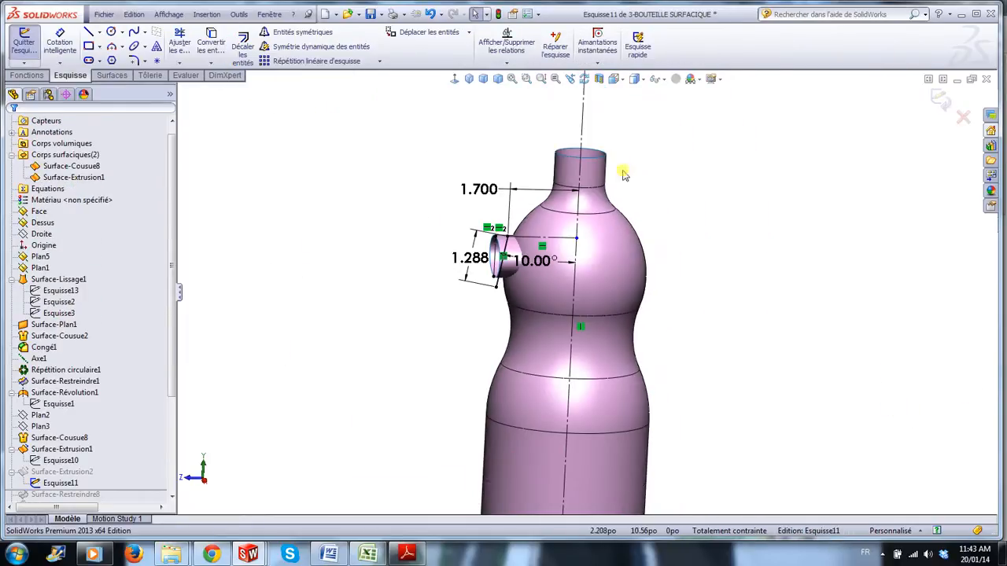
click(455, 81)
scroll(582, 313, down, 3)
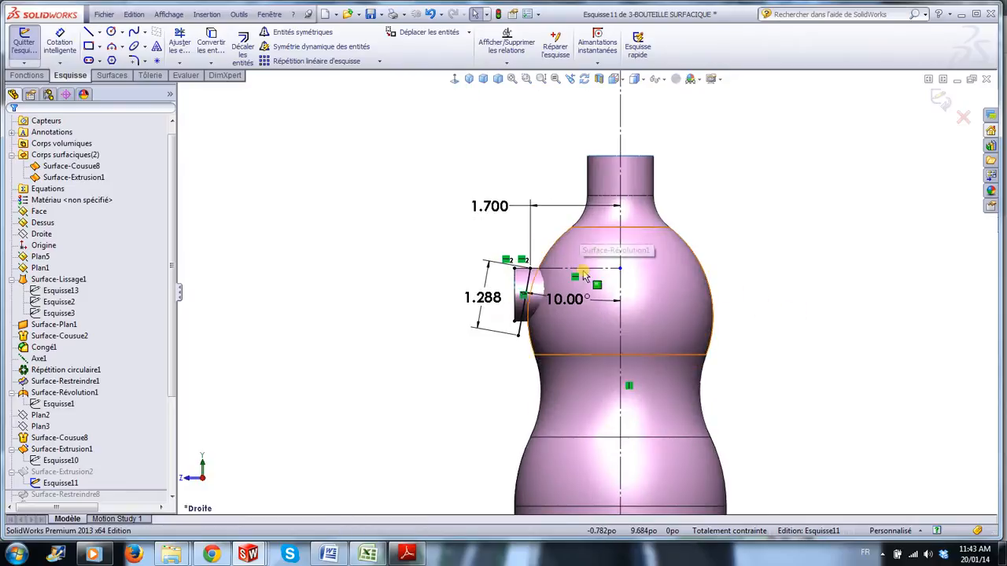
scroll(582, 313, down, 2)
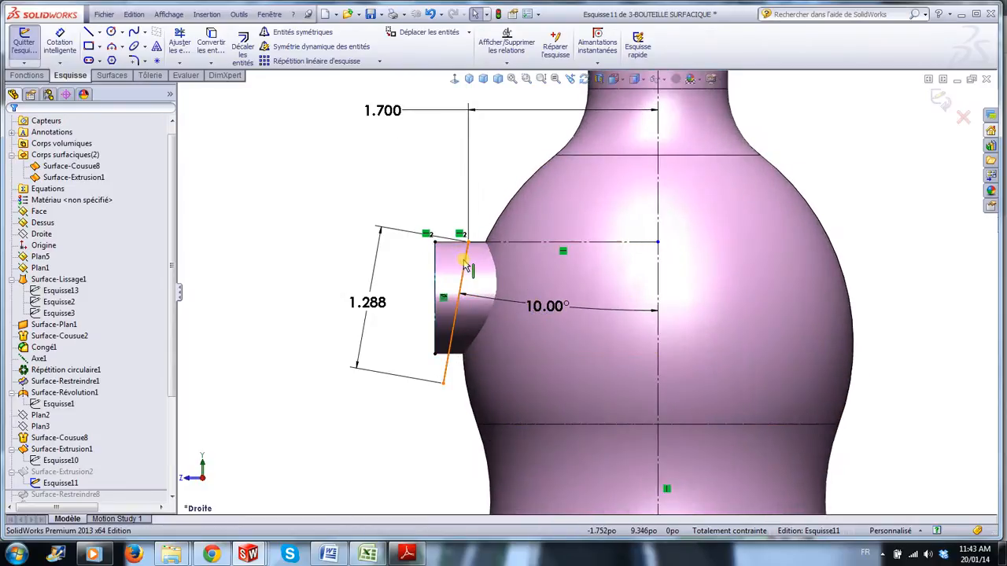
- Reposition the 1.700 and 1.288 dimensions of Esquisse11 beside the inclined line and exit the sketch
drag(383, 110, 394, 161)
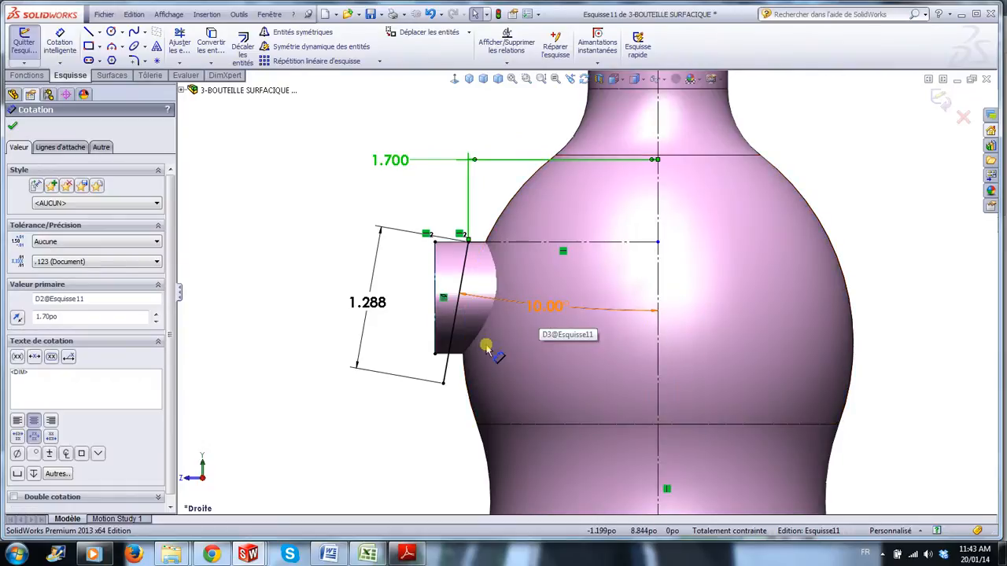
click(378, 410)
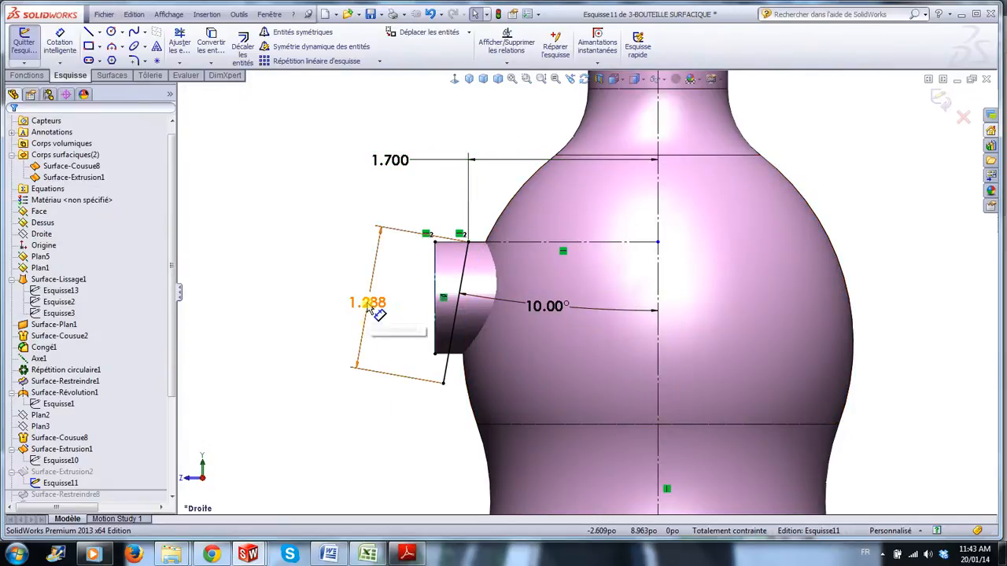
mouse_move(376, 310)
mouse_down()
mouse_move(348, 315)
mouse_move(382, 314)
mouse_move(371, 313)
mouse_up()
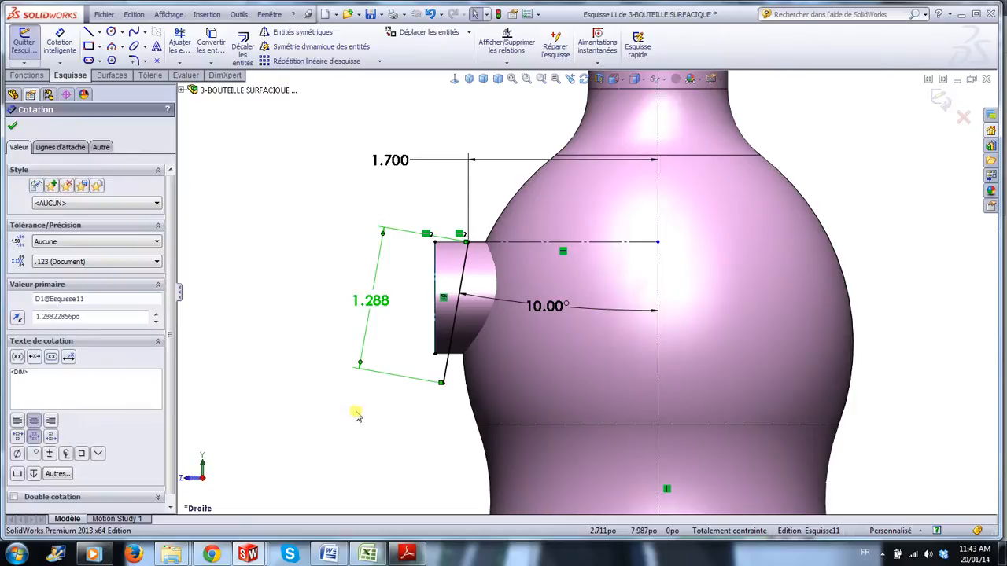
click(355, 415)
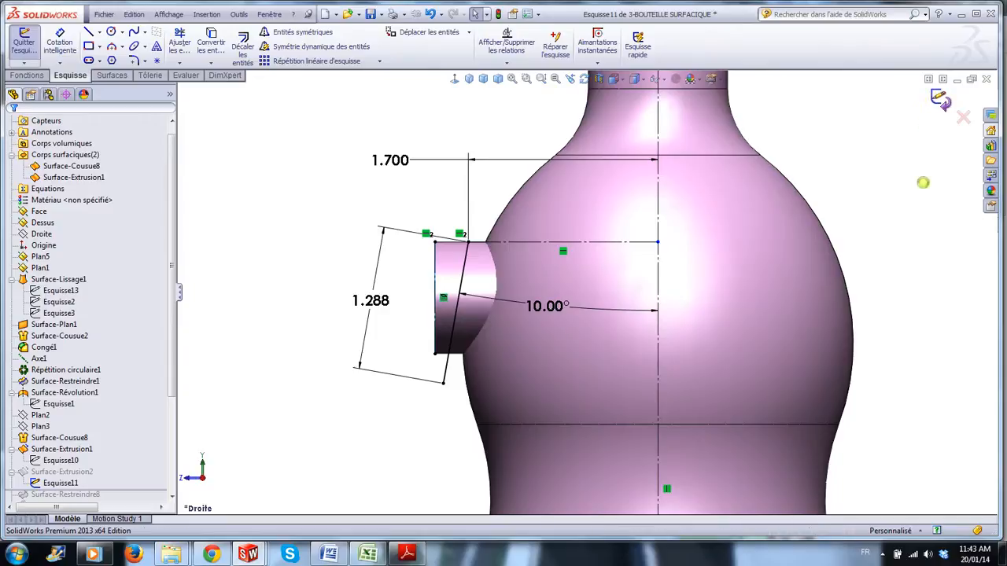
click(938, 96)
middle_drag(924, 312, 941, 323)
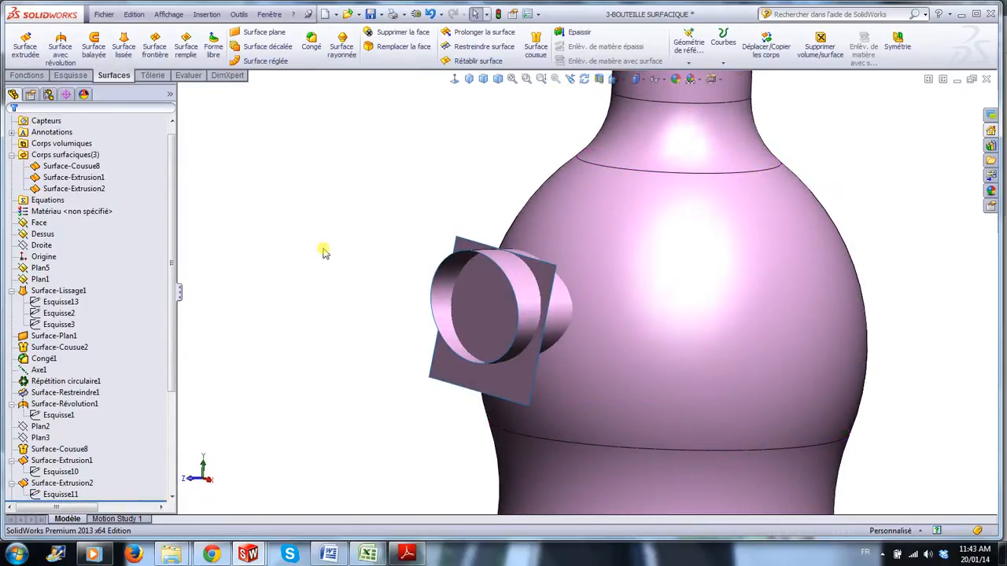
- Apply a section view along the Droite plane and examine how the tube and the angled surface cross the bottle wall
drag(176, 328, 177, 437)
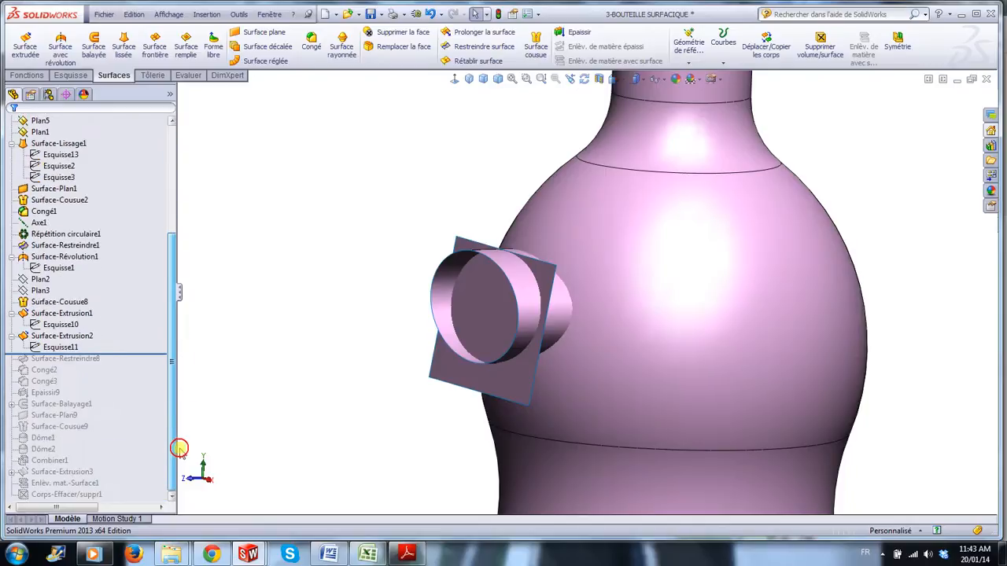
scroll(591, 314, down, 3)
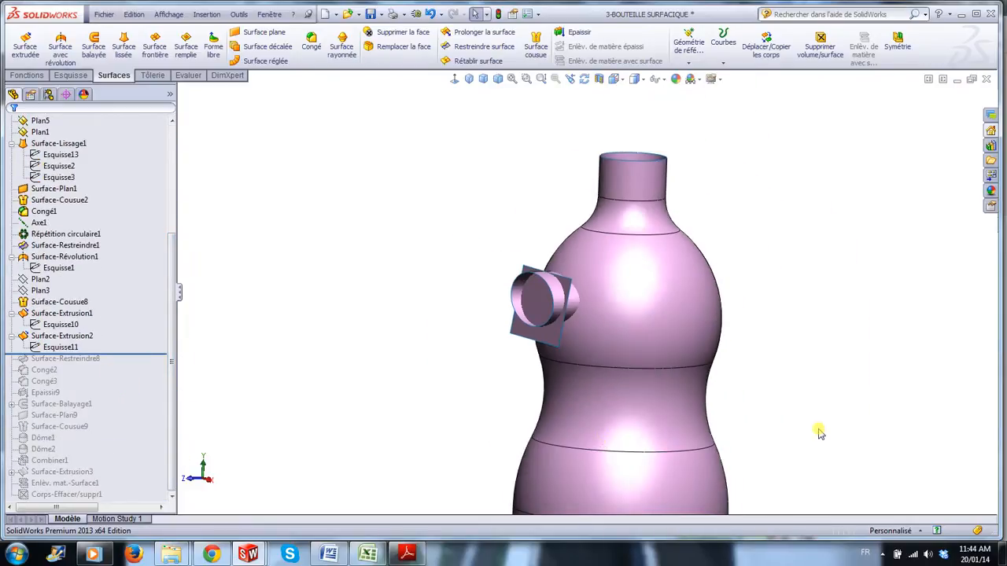
middle_drag(817, 425, 811, 413)
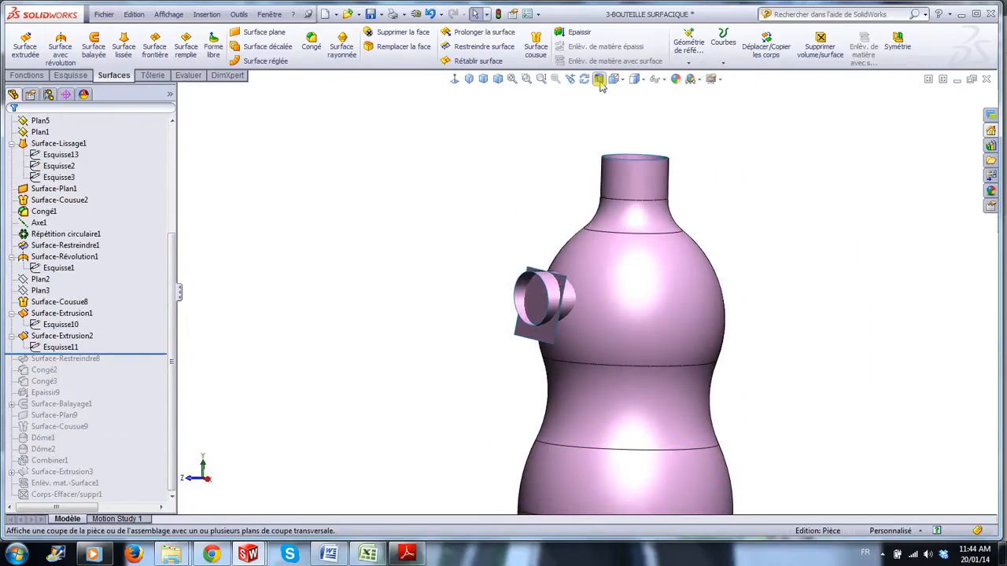
click(600, 81)
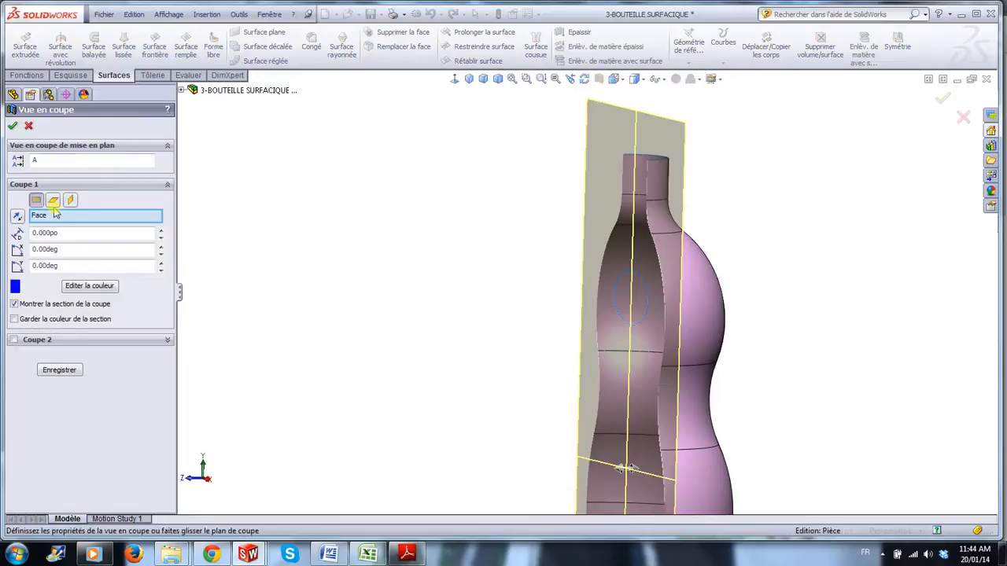
click(52, 201)
click(69, 202)
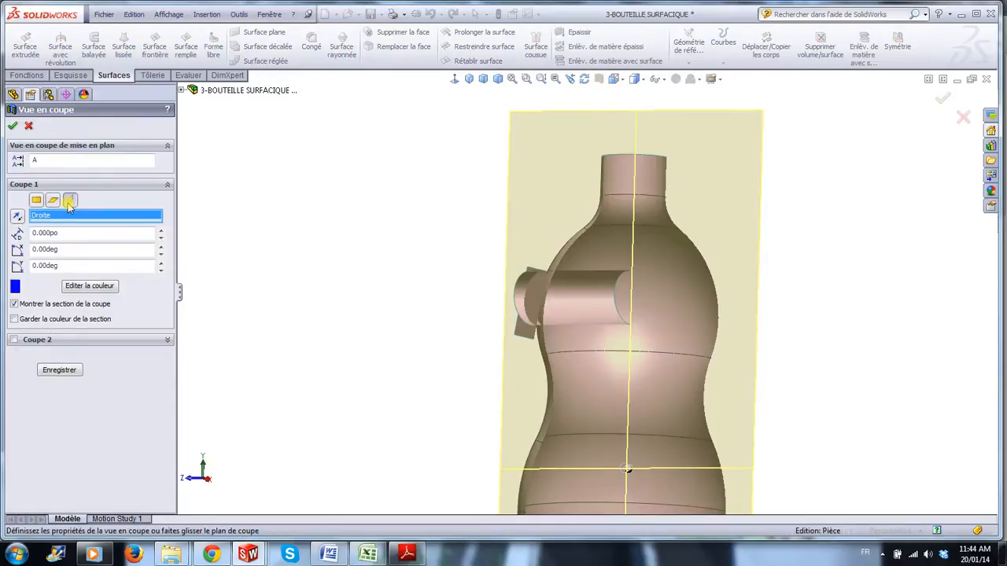
click(13, 127)
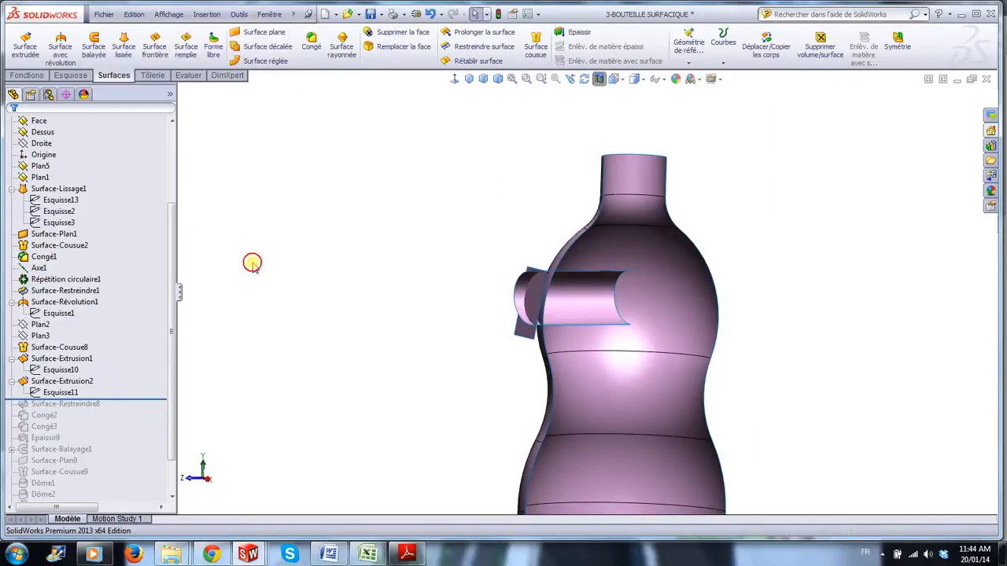
middle_drag(533, 378, 598, 357)
scroll(649, 347, down, 5)
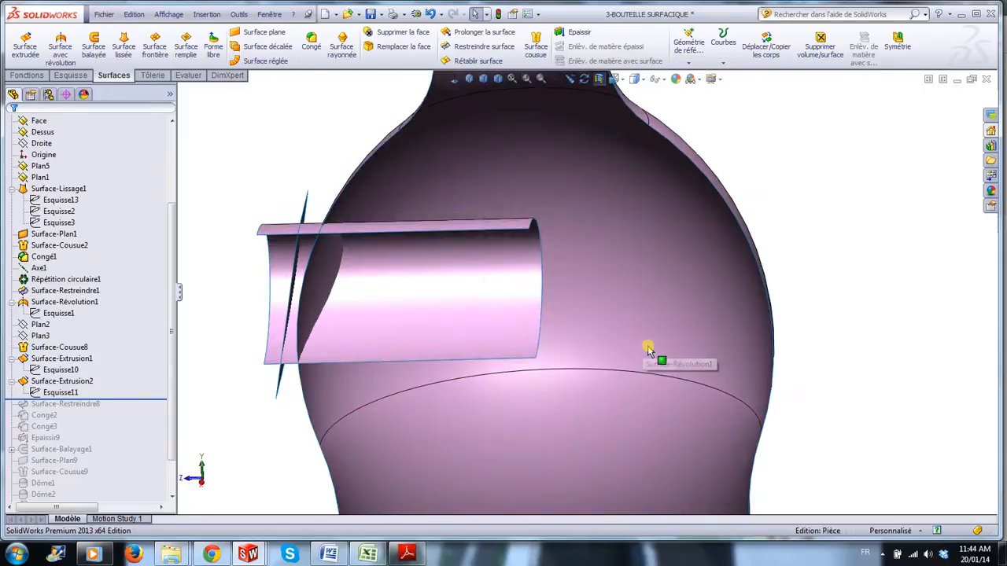
middle_drag(512, 279, 697, 337)
scroll(775, 379, up, 3)
middle_drag(775, 379, 768, 342)
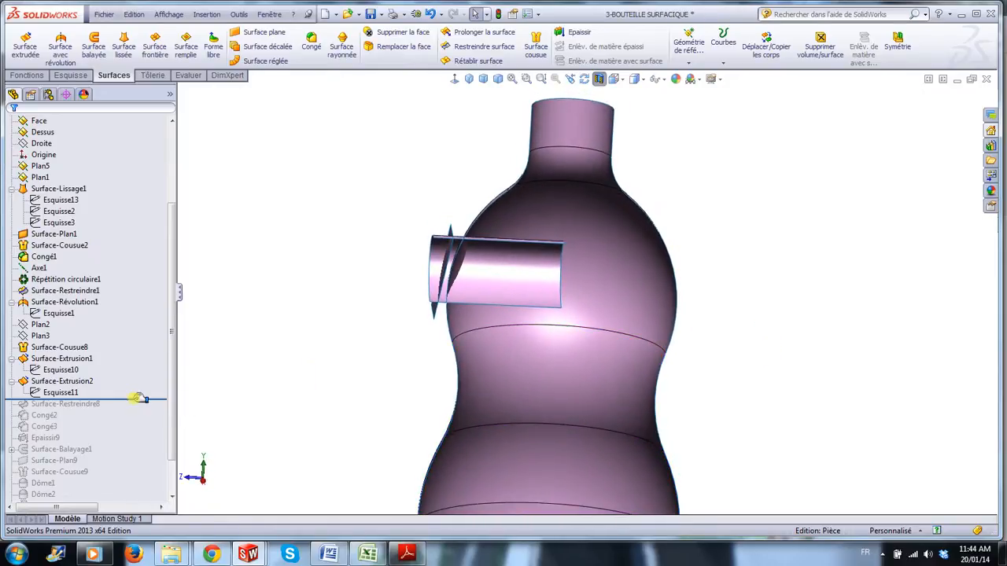
- Roll the history forward past Surface-Restreindre8 and review the mutual trim's input surfaces and kept selections
drag(138, 399, 133, 407)
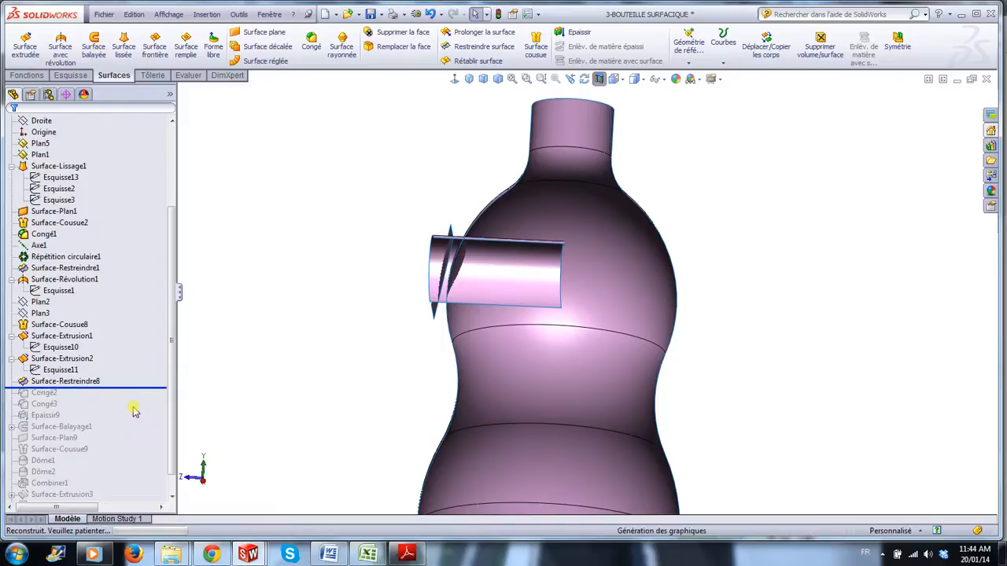
click(61, 383)
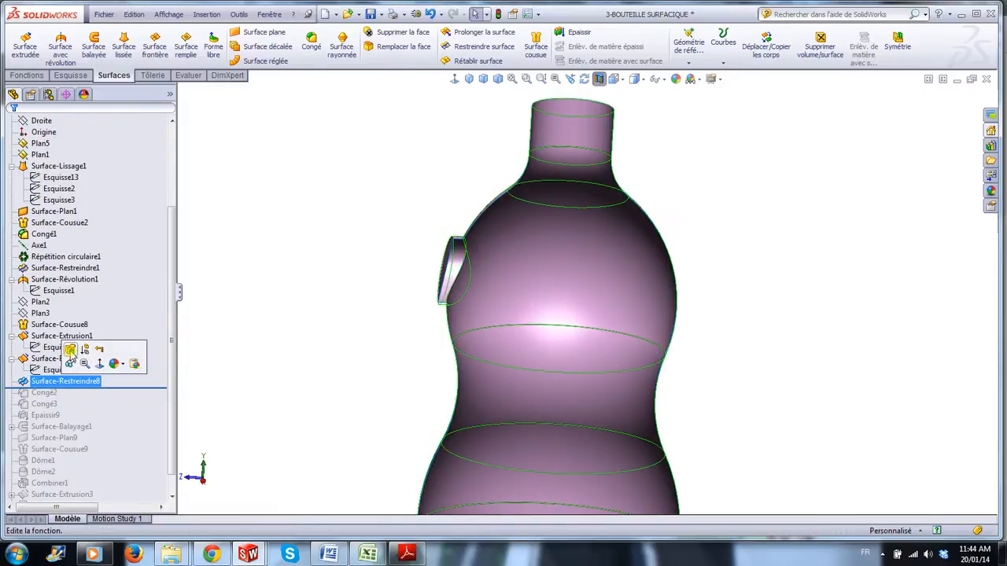
click(70, 350)
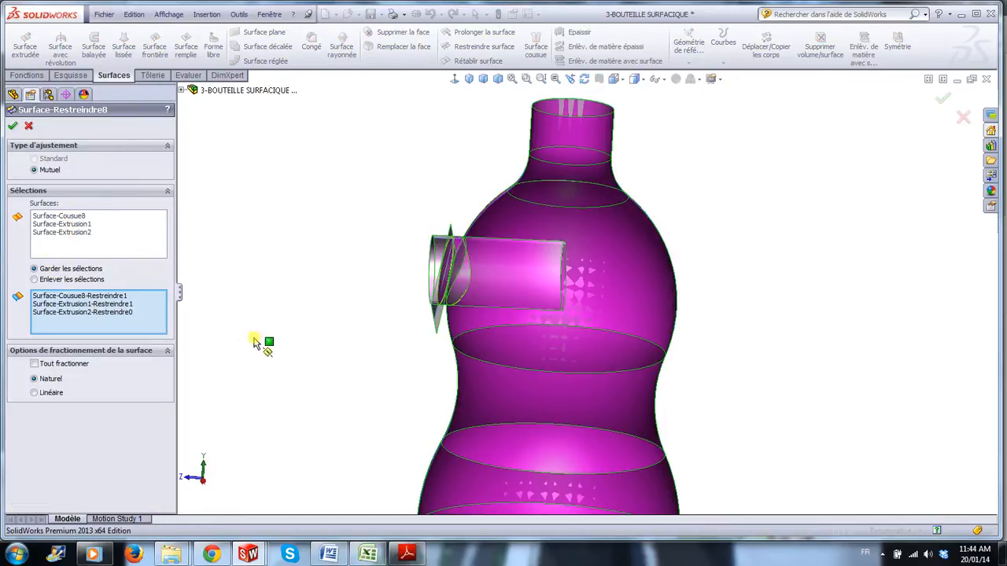
middle_drag(254, 343, 279, 347)
scroll(280, 347, down, 1)
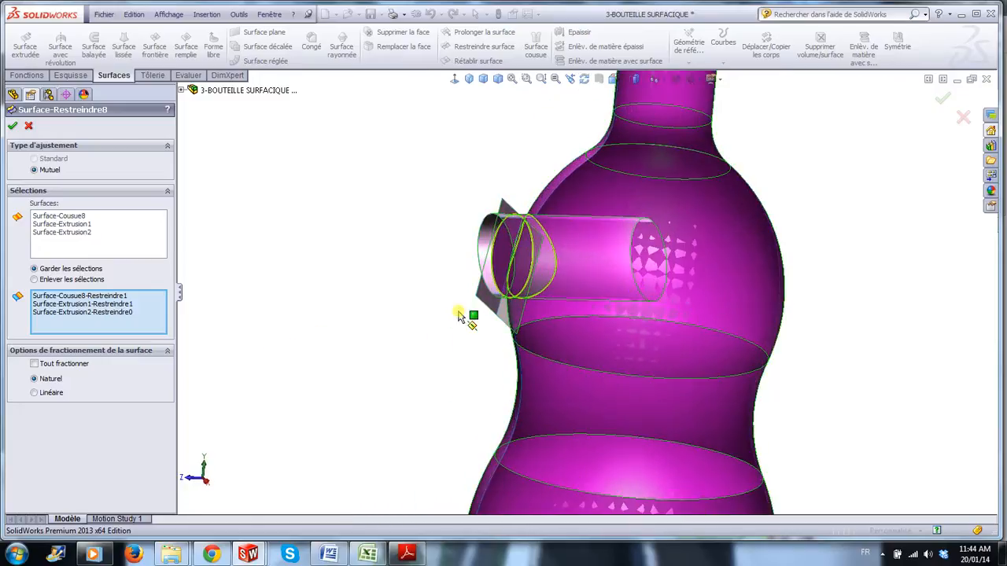
scroll(472, 314, down, 1)
scroll(502, 214, down, 2)
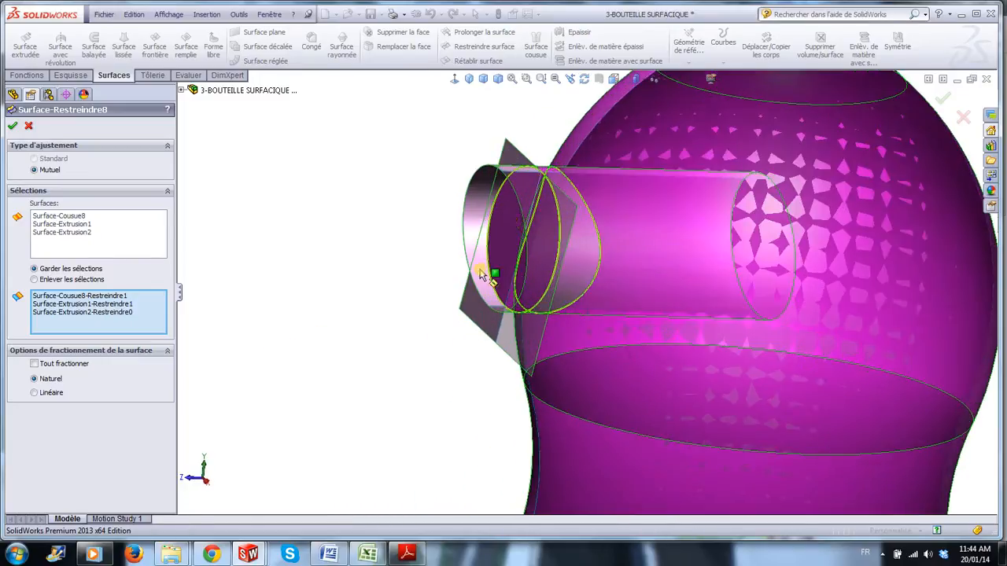
scroll(350, 358, up, 1)
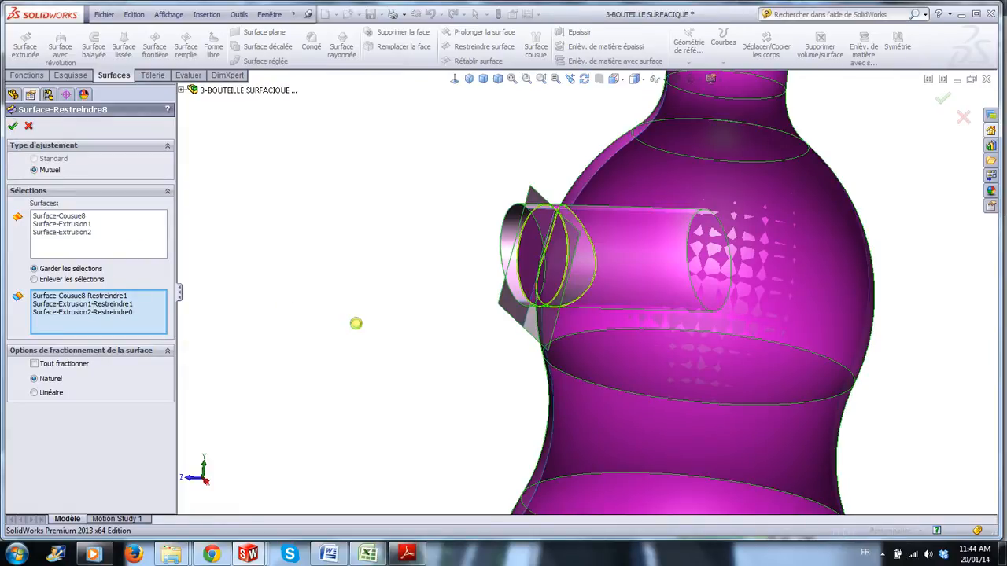
key(Return)
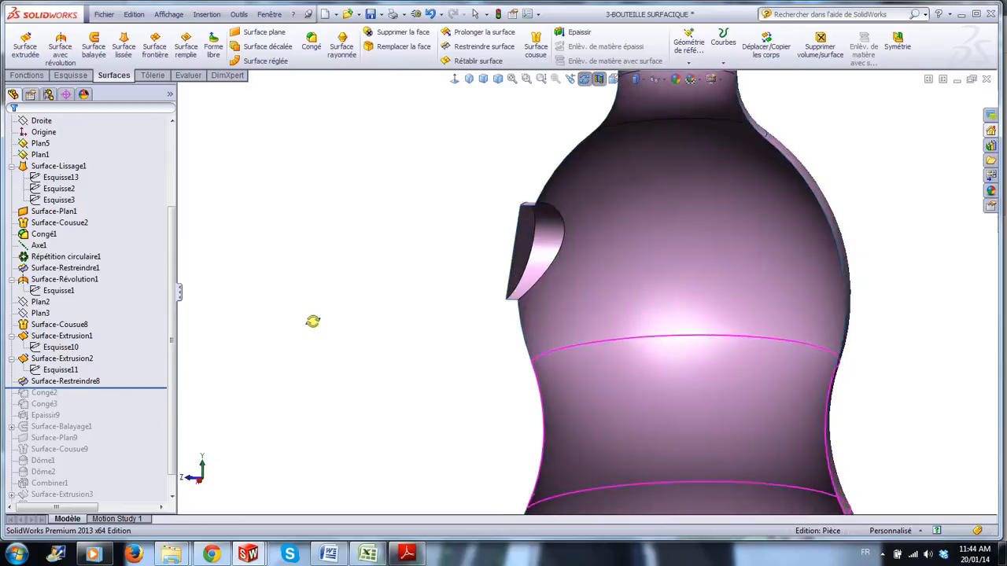
- Inspect the trimmed spout from inside the sectioned bottle and highlight its Surface-Extrusion1 face
mouse_move(313, 321)
middle_down()
mouse_move(351, 354)
mouse_move(317, 331)
middle_up()
scroll(612, 254, down, 5)
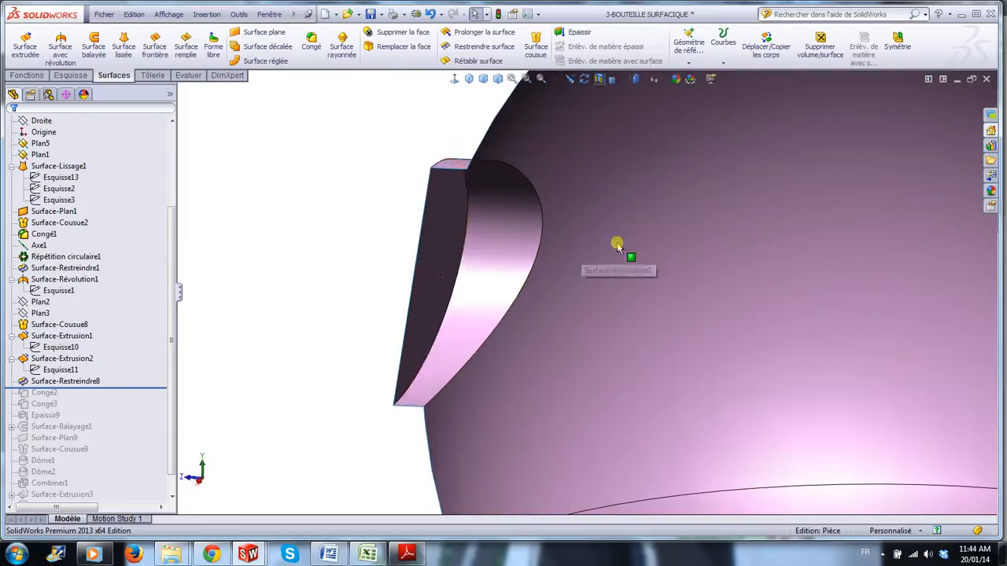
click(563, 226)
click(533, 225)
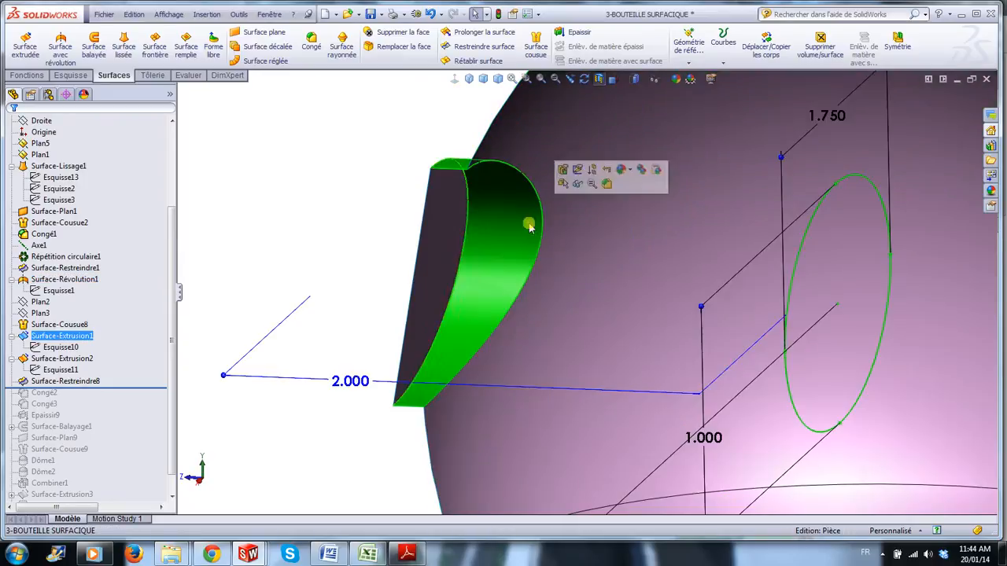
- Clear the face selection, turn off the section view, and look over the whole bottle with its trimmed spout
click(445, 221)
click(305, 242)
scroll(333, 314, up, 5)
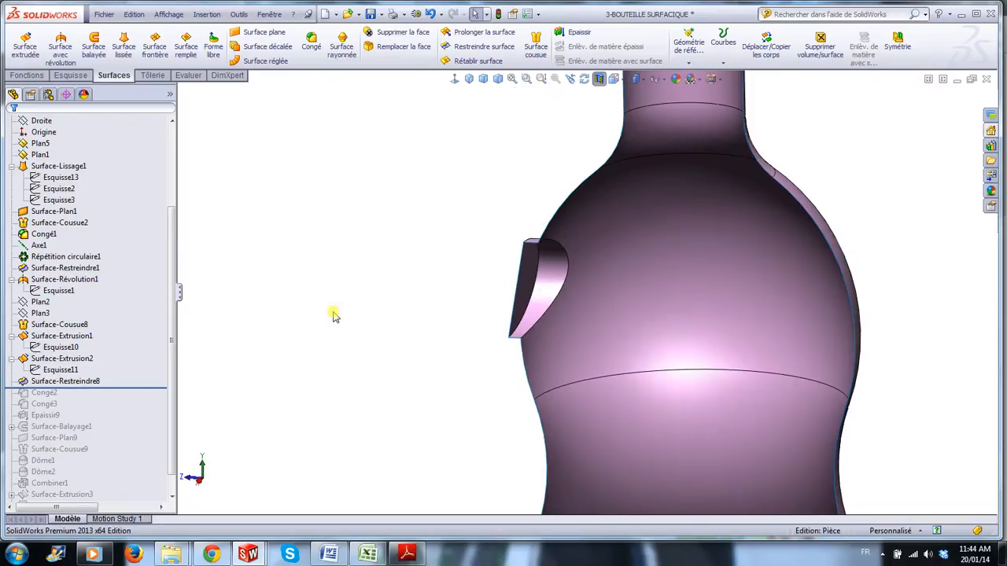
scroll(333, 315, up, 2)
middle_drag(336, 326, 379, 345)
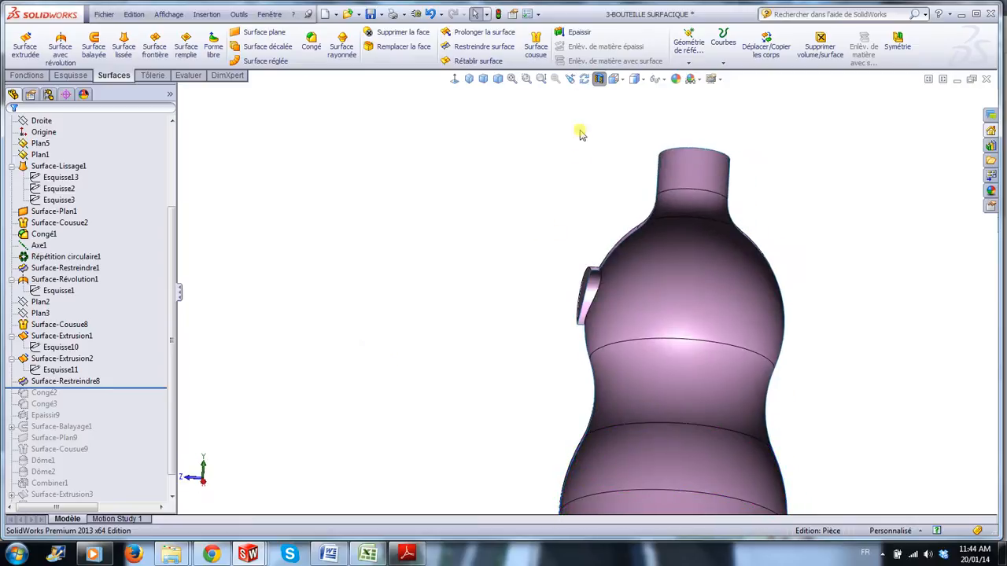
click(600, 84)
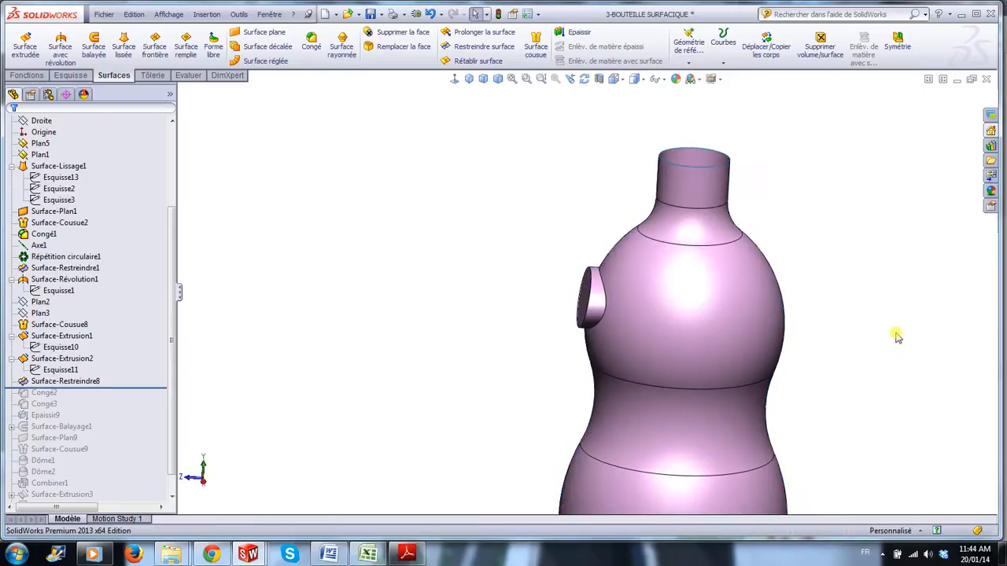
scroll(764, 351, up, 4)
middle_drag(787, 378, 796, 383)
scroll(758, 341, down, 3)
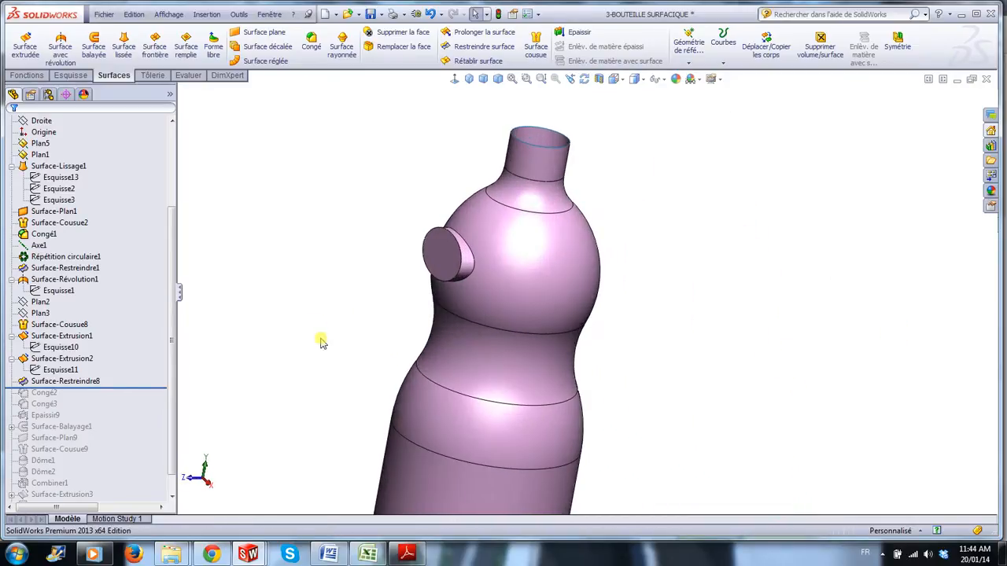
- Roll the history forward past Congé3 and review which spout edges the Congé2 and Congé3 fillets round
drag(122, 389, 119, 408)
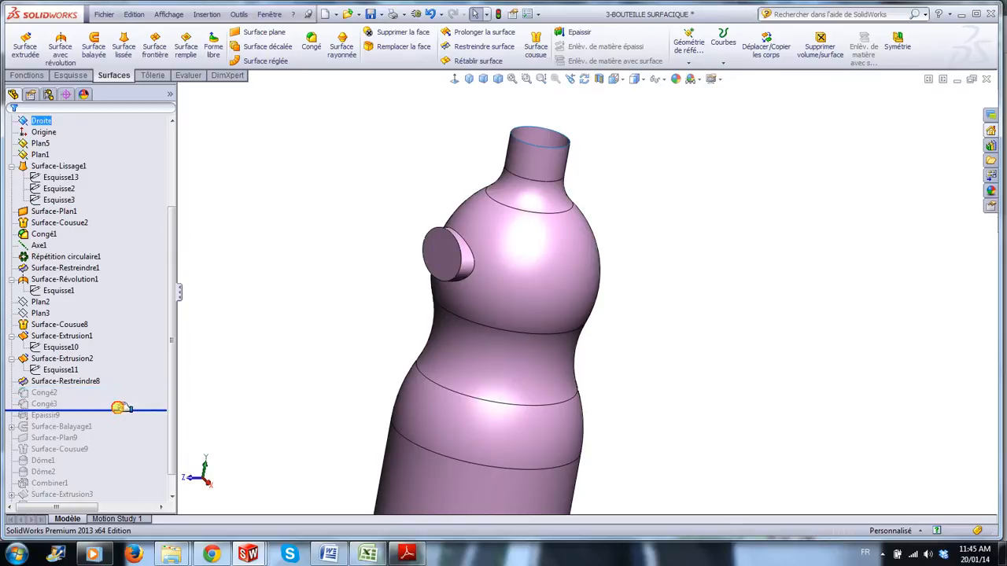
scroll(487, 288, down, 3)
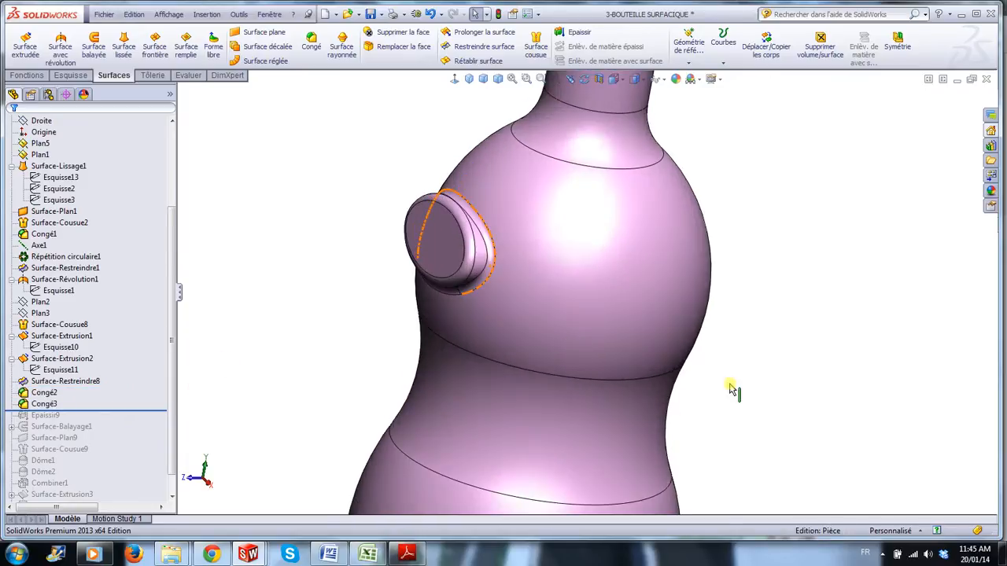
scroll(476, 226, down, 2)
click(44, 393)
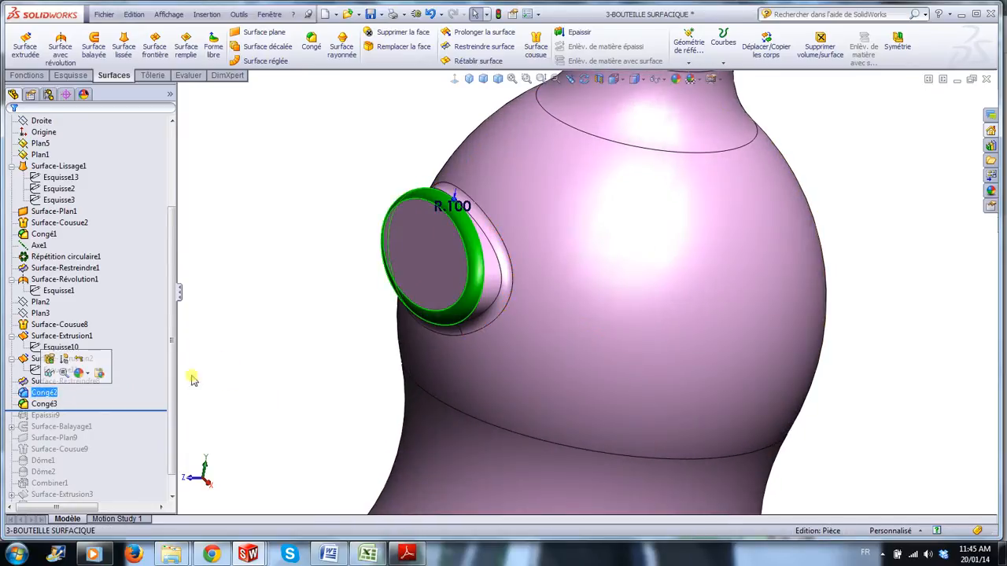
middle_drag(256, 394, 245, 392)
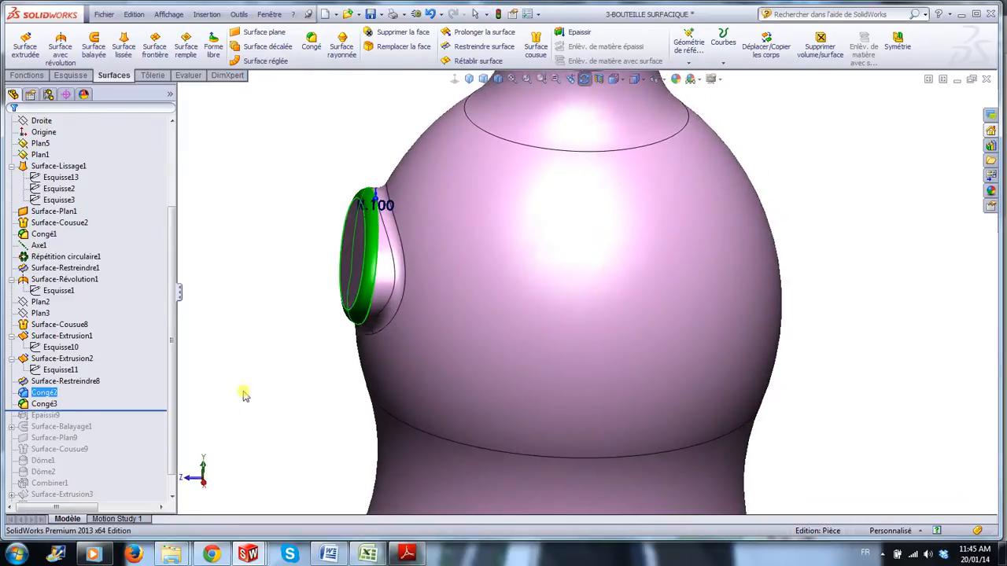
click(49, 405)
click(275, 422)
scroll(356, 433, up, 5)
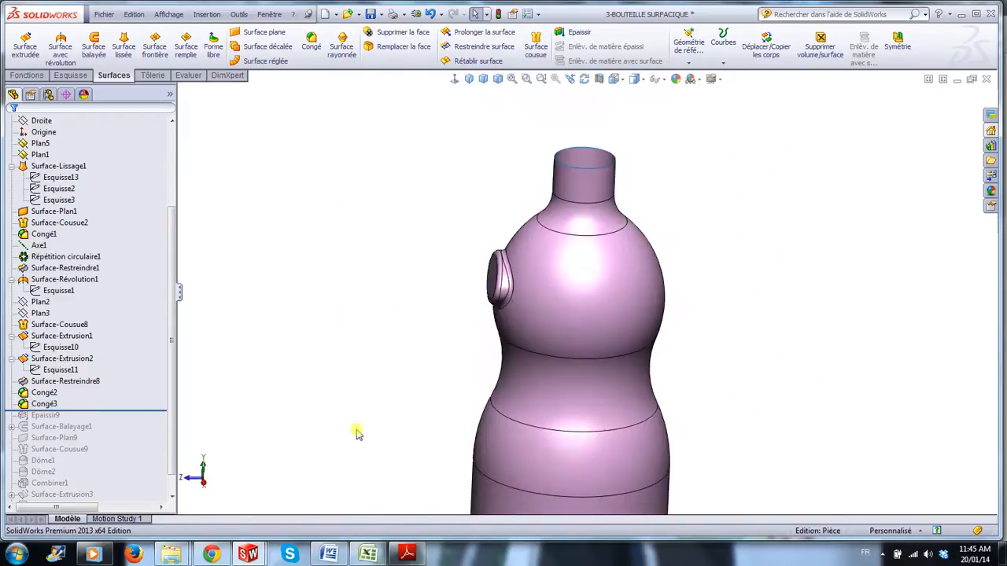
scroll(356, 432, up, 2)
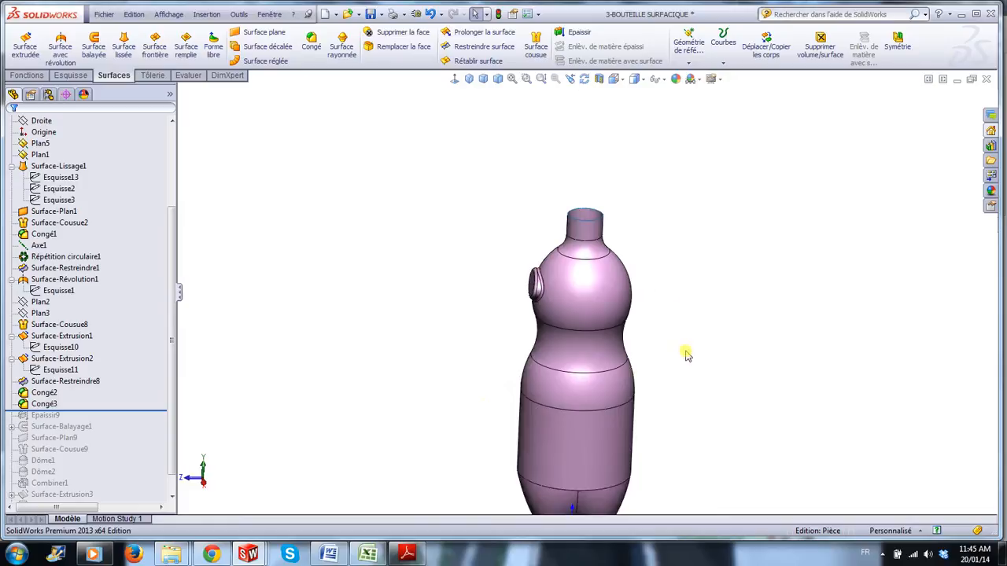
mouse_move(686, 356)
middle_down()
mouse_move(658, 331)
mouse_move(685, 373)
mouse_move(667, 350)
middle_up()
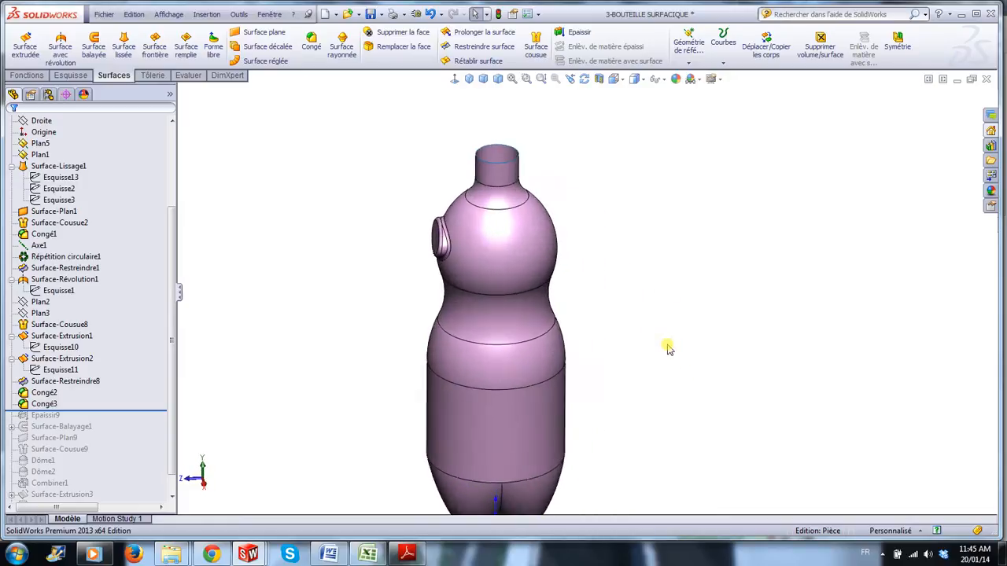
scroll(667, 350, down, 1)
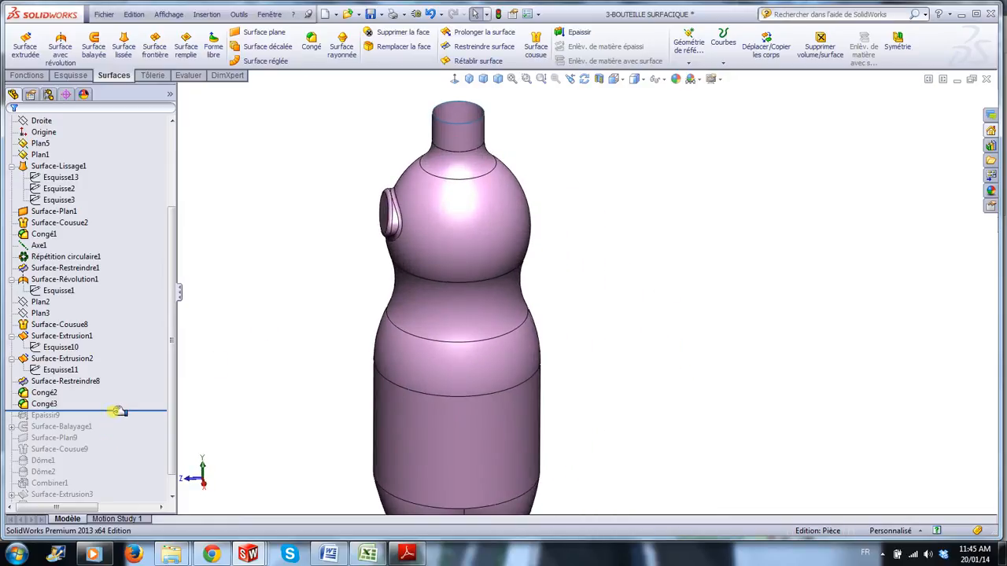
- Roll the history forward past Epaissir9 and inspect the thickened wall at the neck rim
drag(116, 416, 83, 422)
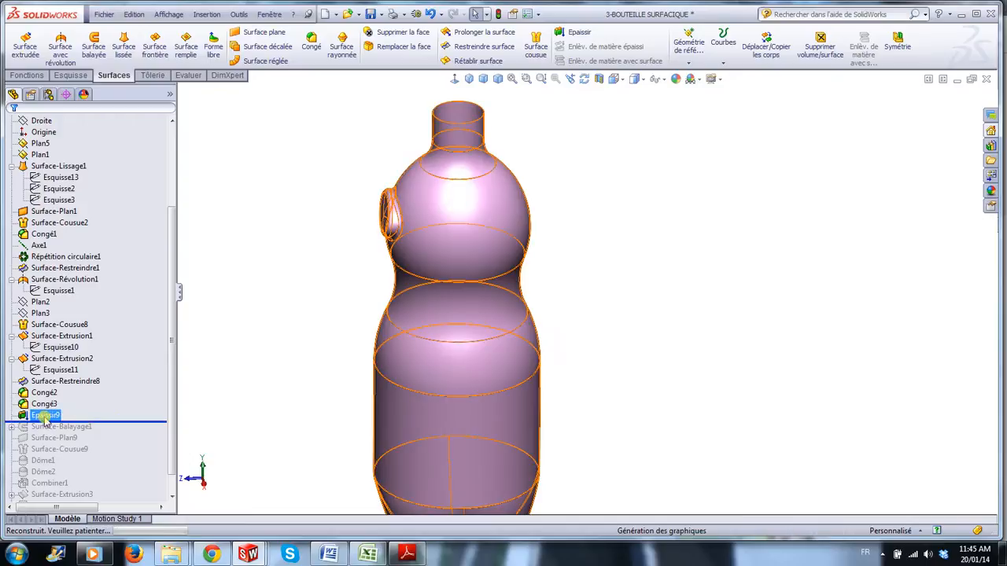
scroll(472, 228, up, 3)
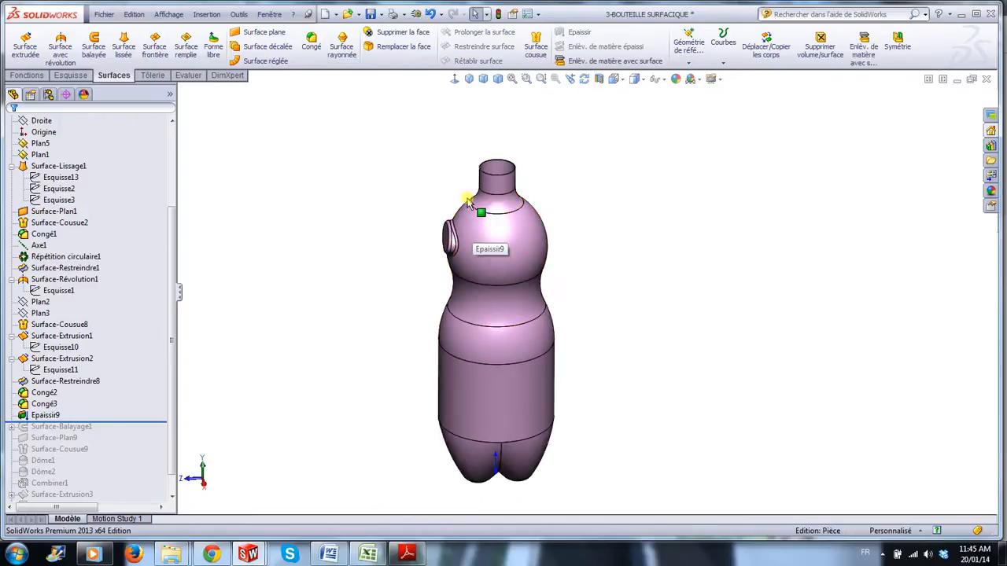
scroll(614, 221, down, 3)
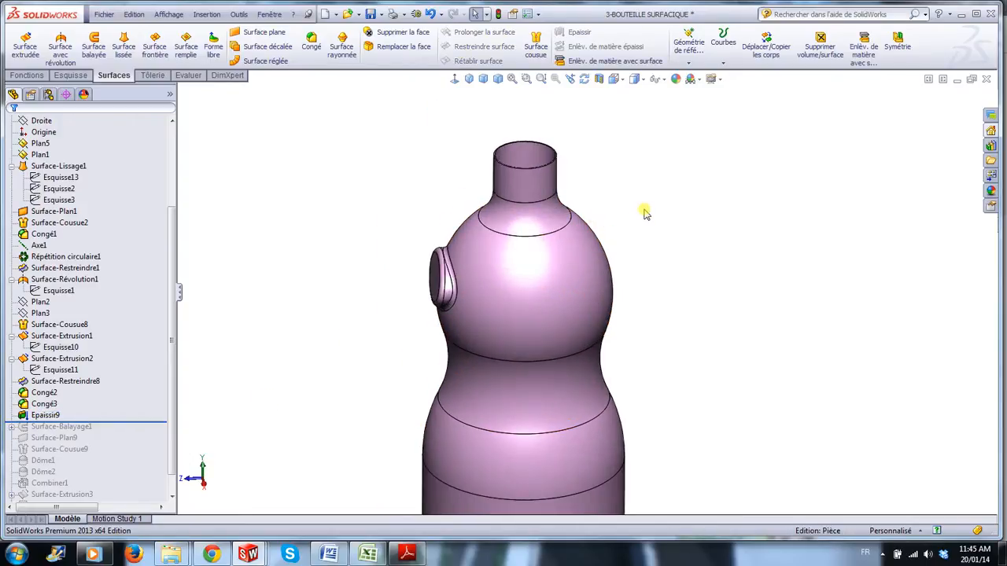
scroll(619, 189, down, 10)
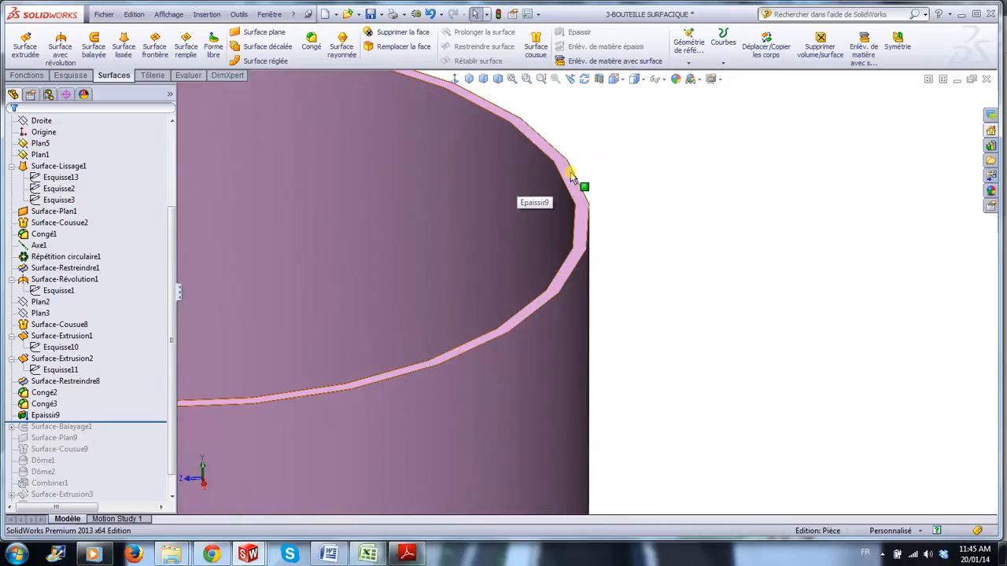
click(571, 177)
click(610, 114)
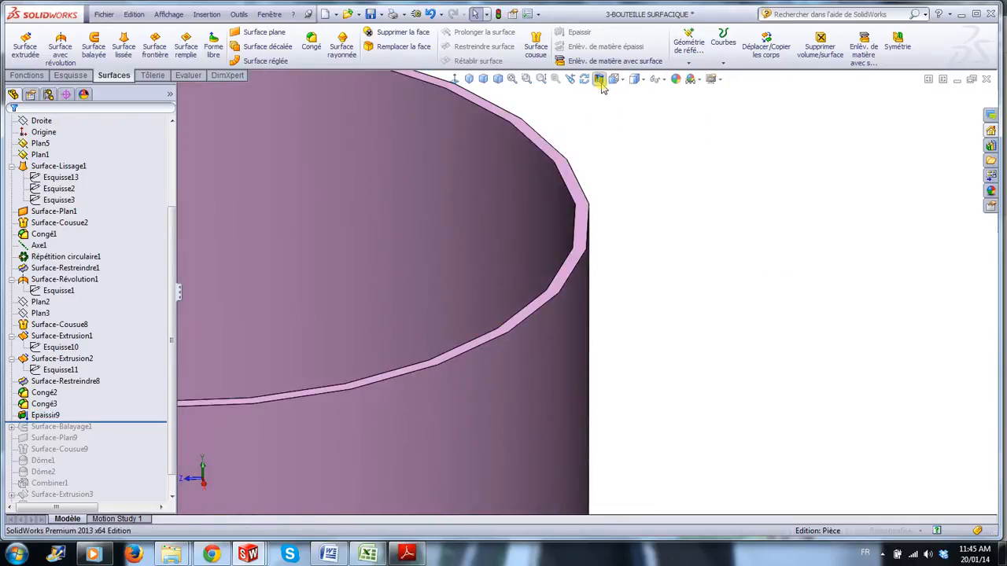
- Examine the thickened neck wall in a section view along the Droite plane, and return to the unsectioned bottle
click(599, 79)
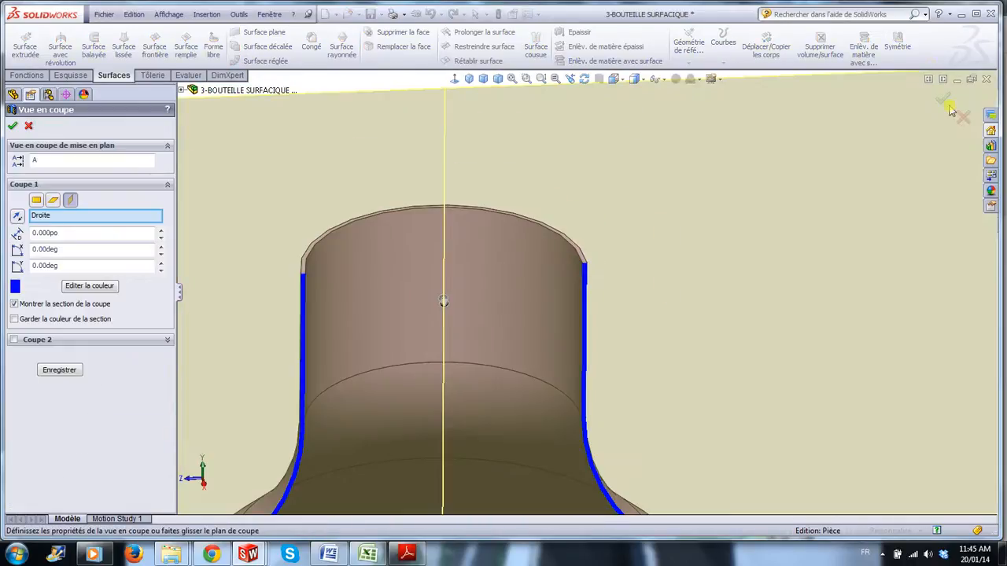
scroll(707, 344, up, 5)
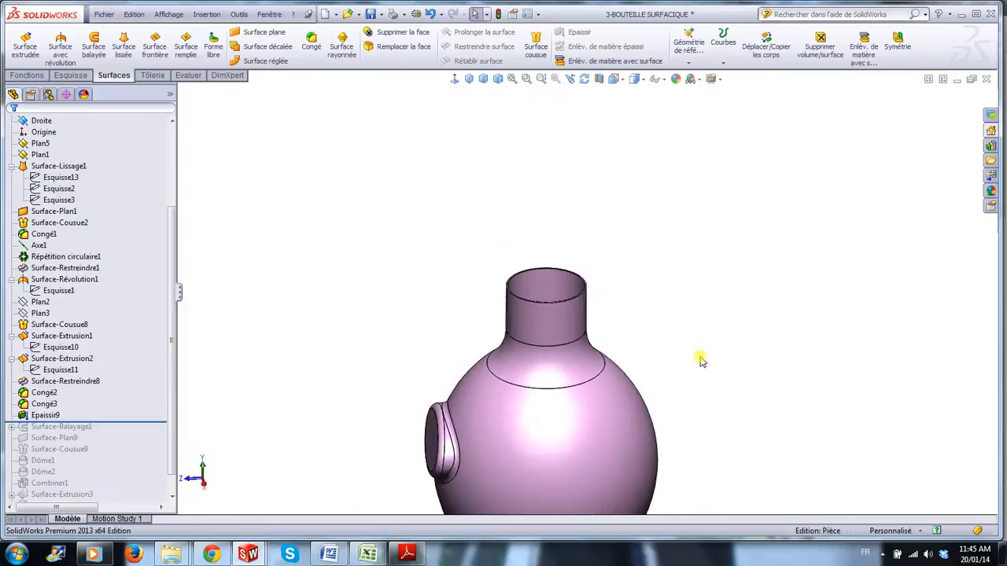
scroll(701, 367, down, 3)
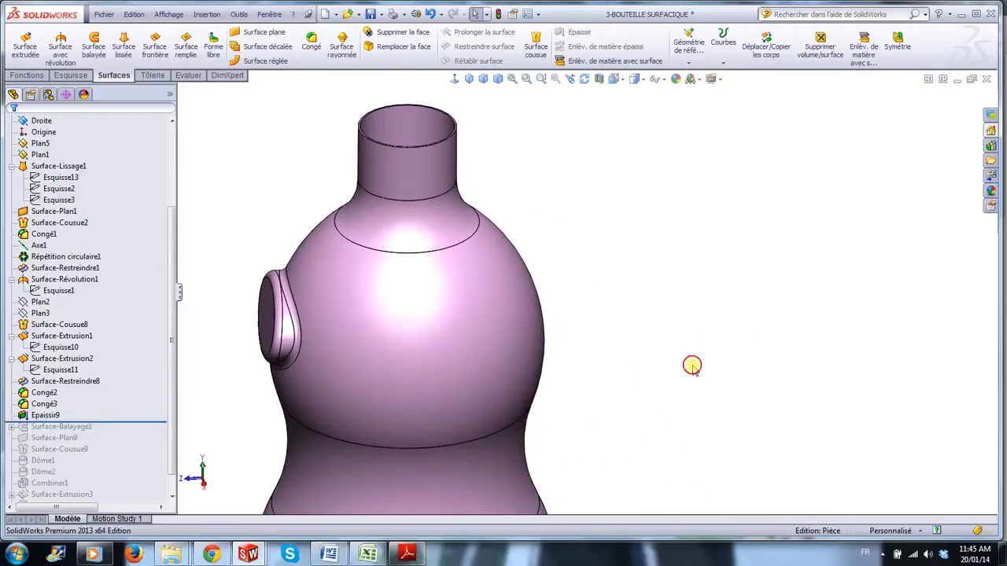
scroll(169, 383, down, 1)
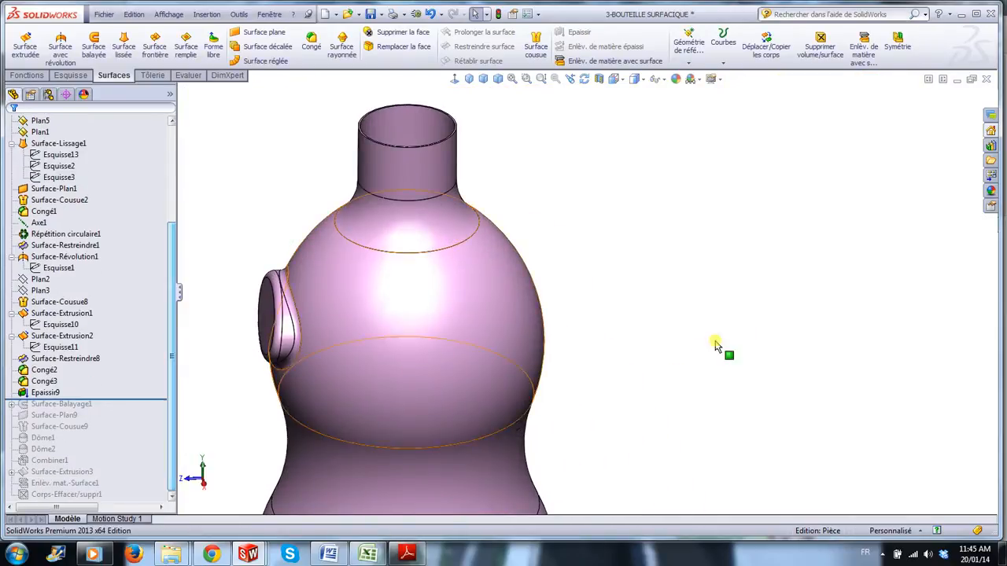
- Roll the history forward past Surface-Balayage1 and view the swept thread around the bottle neck
scroll(688, 431, up, 4)
scroll(689, 431, up, 2)
middle_drag(663, 411, 593, 307)
scroll(464, 225, down, 3)
scroll(678, 230, down, 2)
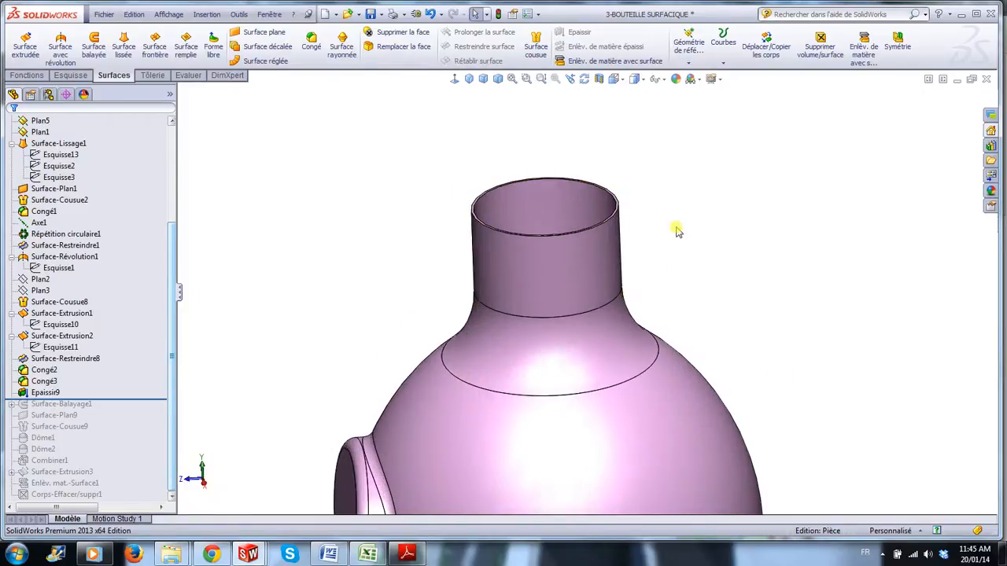
mouse_move(699, 253)
middle_down()
mouse_move(689, 196)
mouse_move(705, 244)
middle_up()
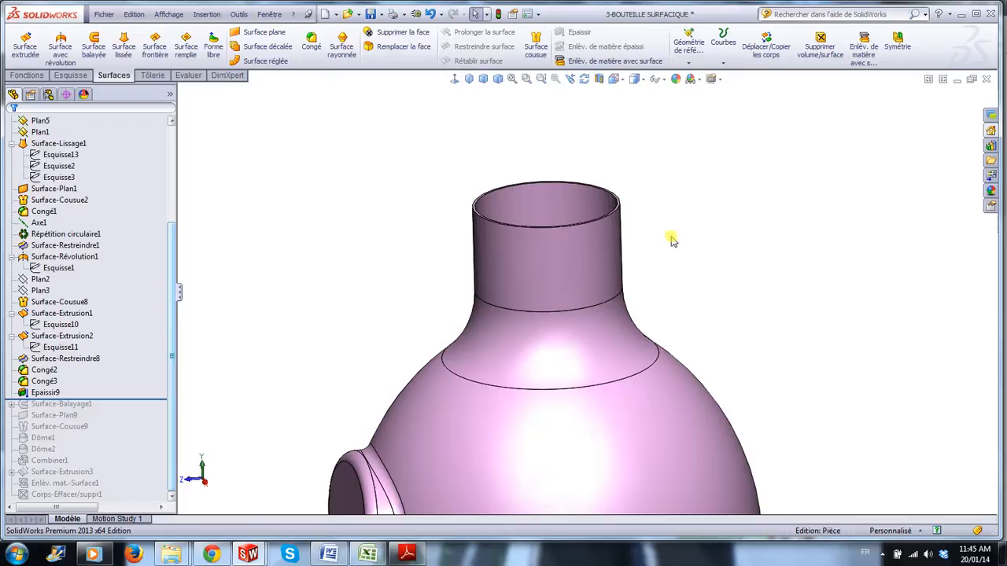
scroll(675, 224, down, 2)
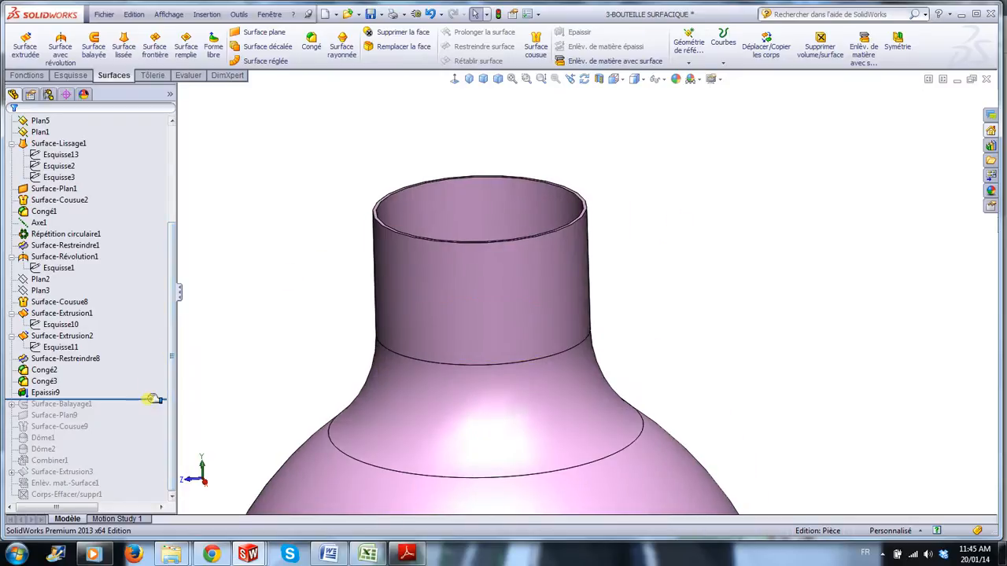
drag(151, 401, 146, 410)
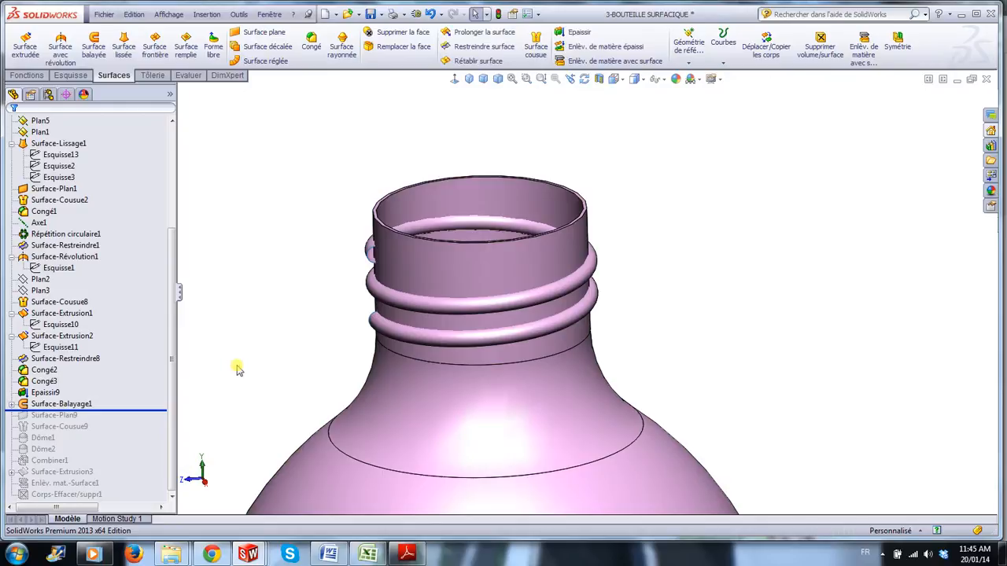
middle_drag(242, 318, 258, 394)
- Expand Surface-Balayage1 and highlight its Esquisse5 profile and Hélice/Spirale1 path on the neck
click(13, 404)
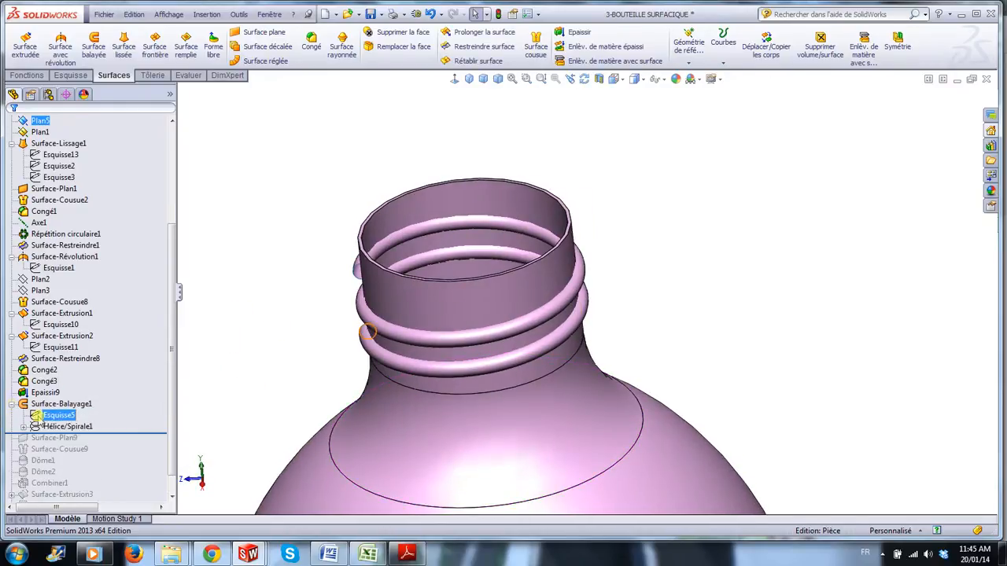
click(62, 427)
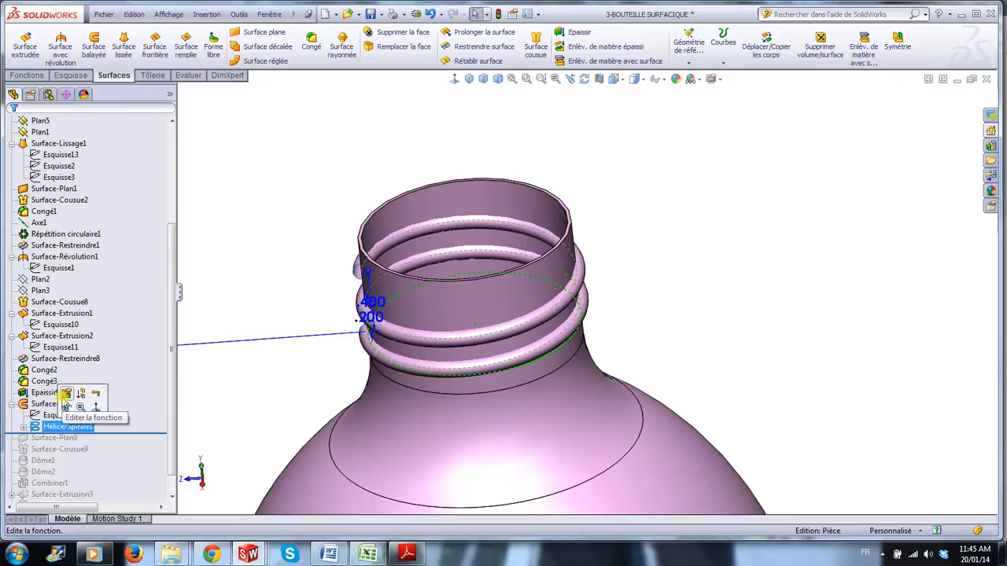
click(259, 417)
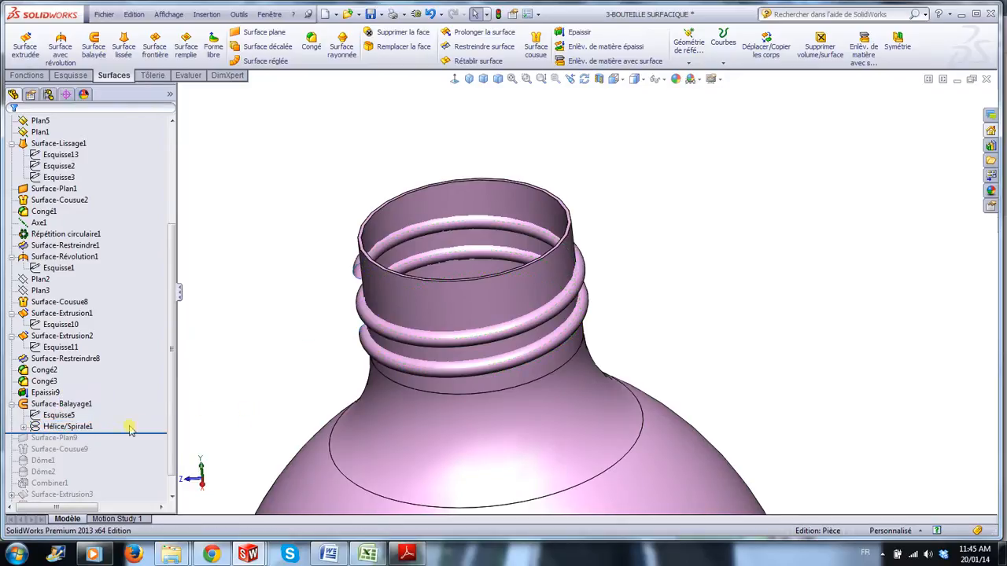
- Expand Hélice/Spirale1 and review the pitch, revolutions and direction in its definition
click(23, 426)
click(61, 427)
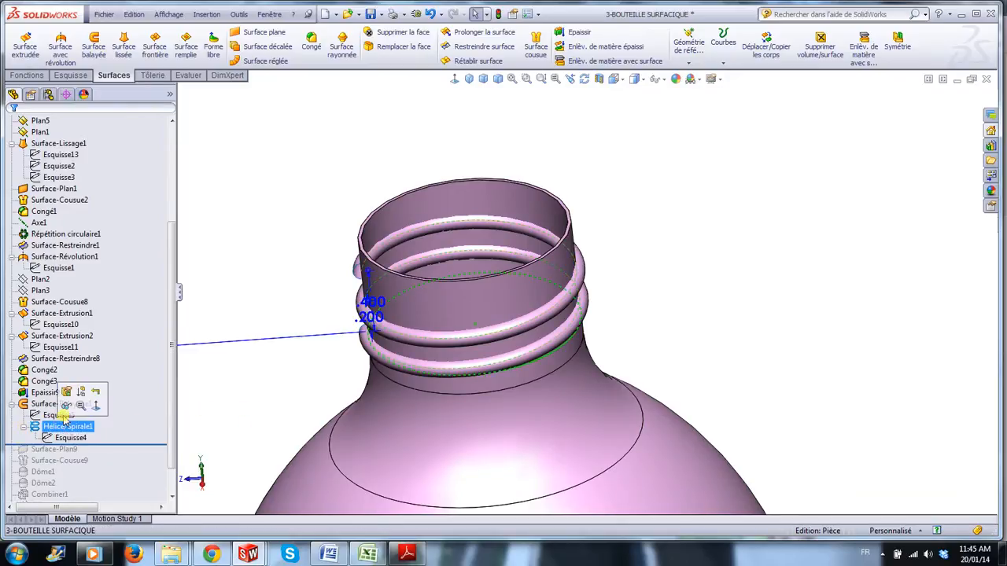
click(63, 389)
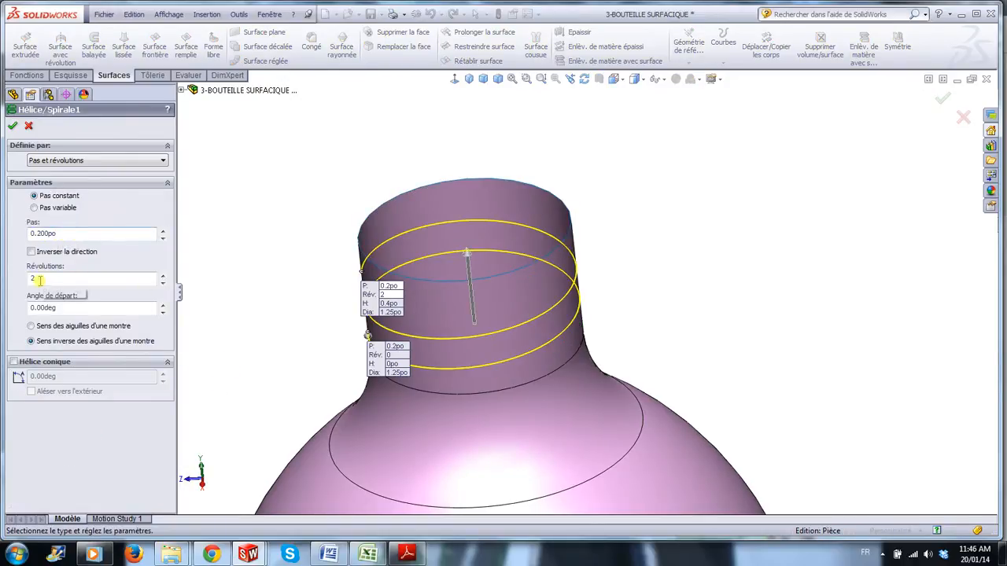
click(14, 126)
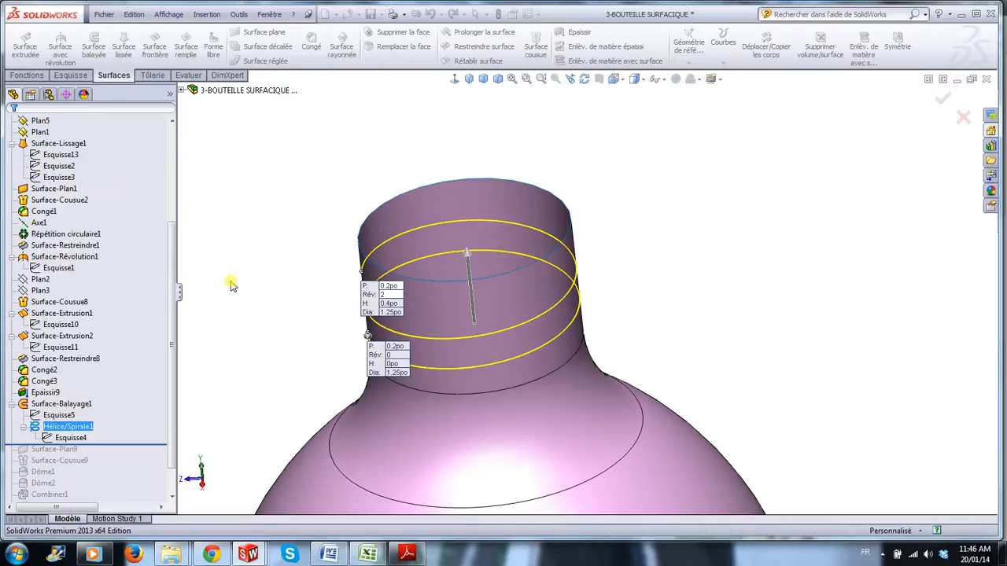
- Show the Hélice/Spirale1 curve and examine how the Surface-Balayage1 thread follows it around the neck
click(62, 416)
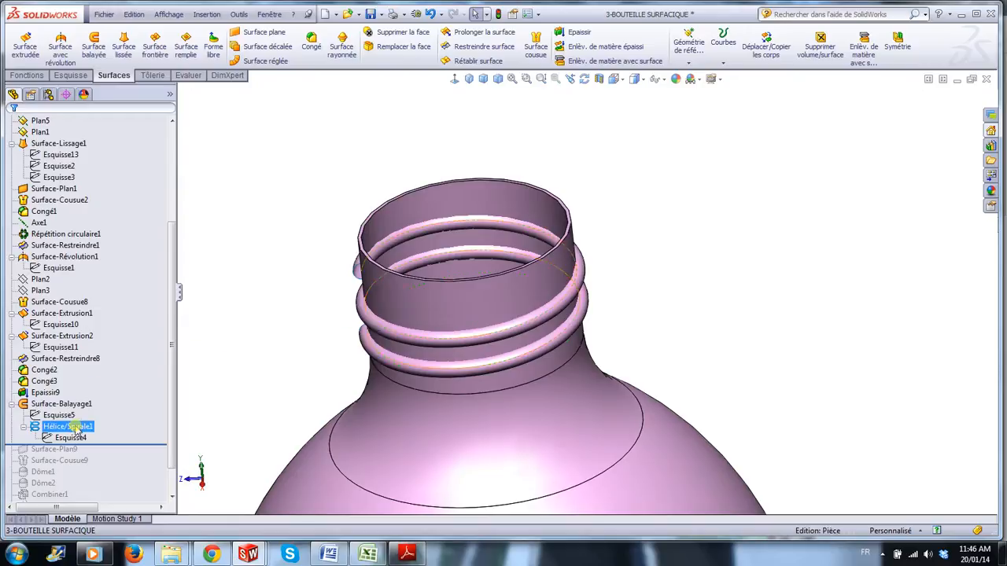
click(84, 404)
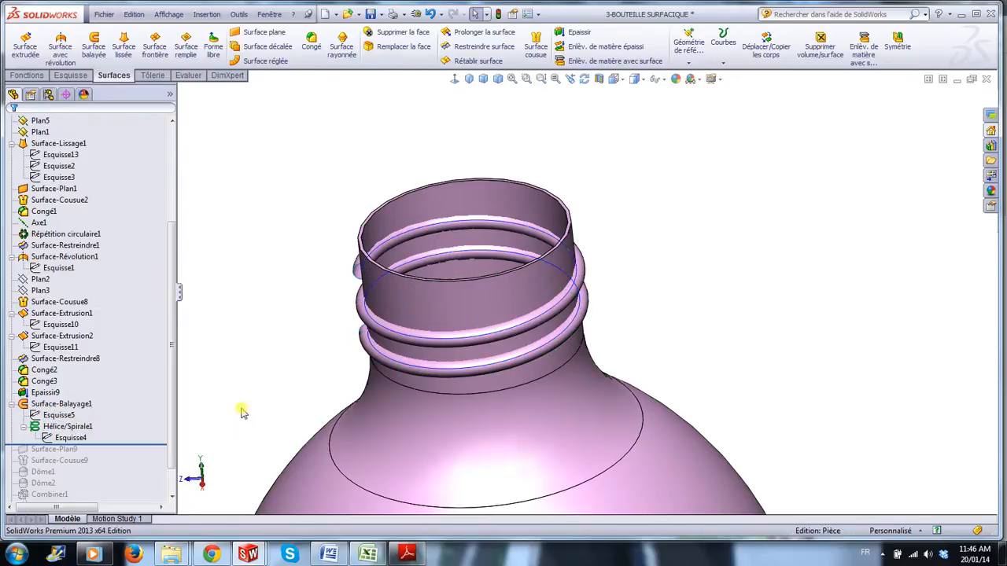
scroll(401, 281, down, 10)
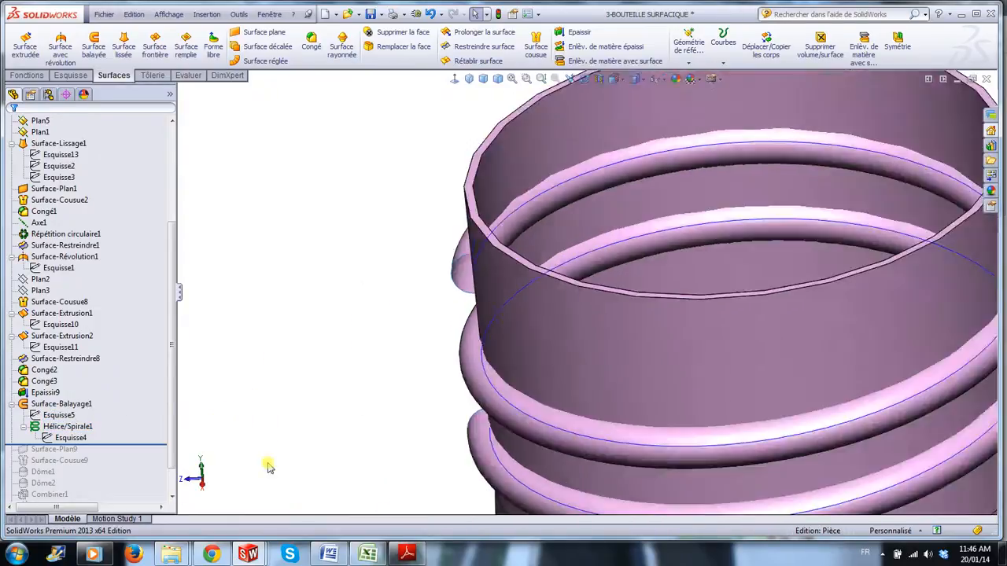
scroll(267, 456, up, 5)
click(69, 405)
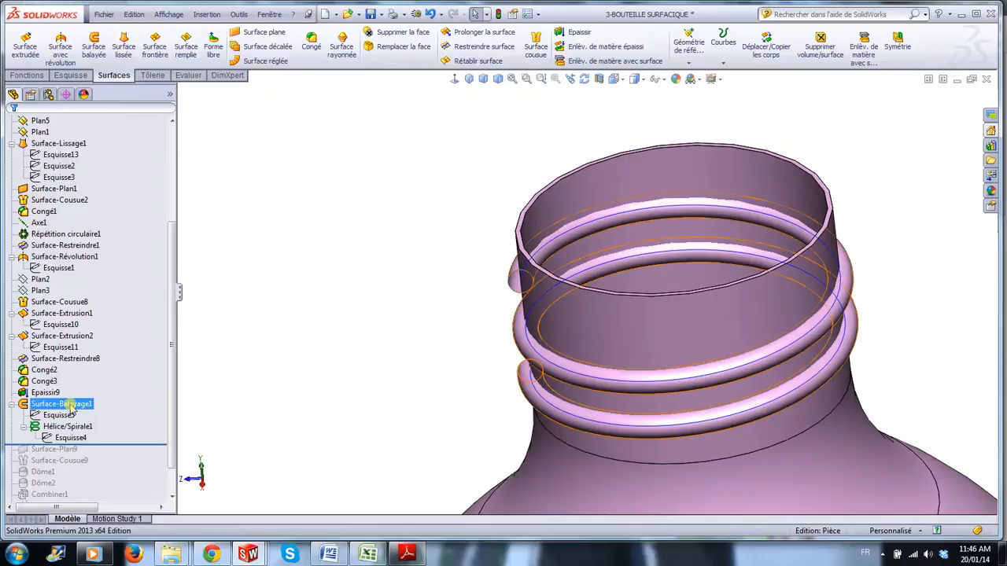
- Suppress Surface-Balayage1 and show its Esquisse5 profile circle beside the helix on the bottle neck
click(93, 371)
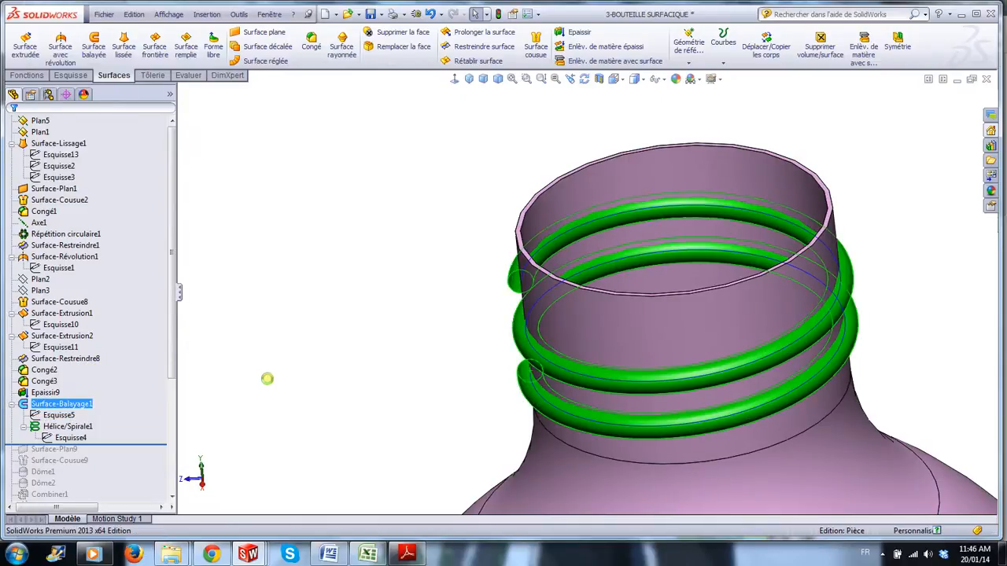
scroll(279, 405, up, 3)
mouse_move(278, 405)
middle_down()
mouse_move(313, 385)
mouse_move(314, 371)
mouse_move(292, 394)
middle_up()
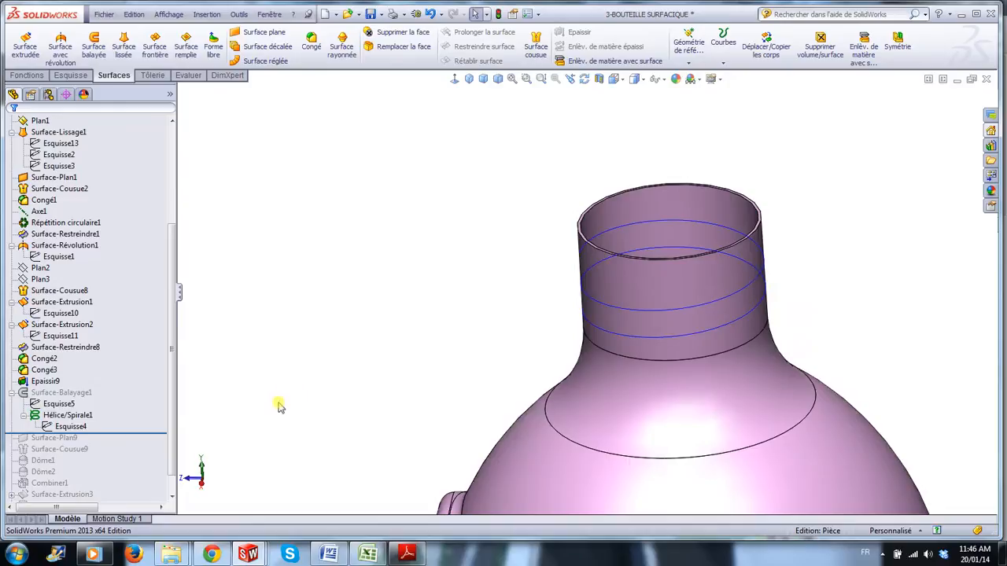
click(59, 404)
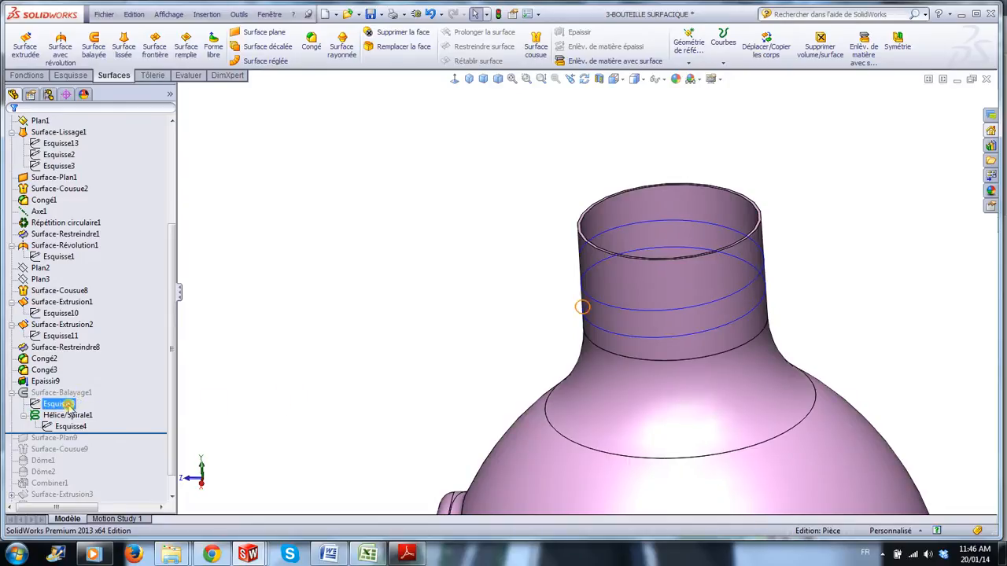
click(69, 405)
click(214, 427)
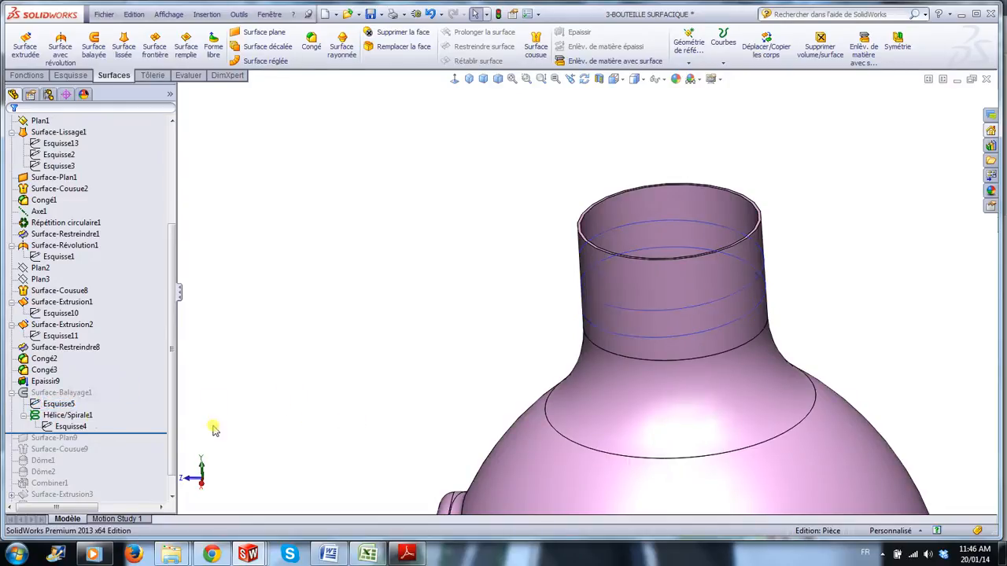
click(69, 406)
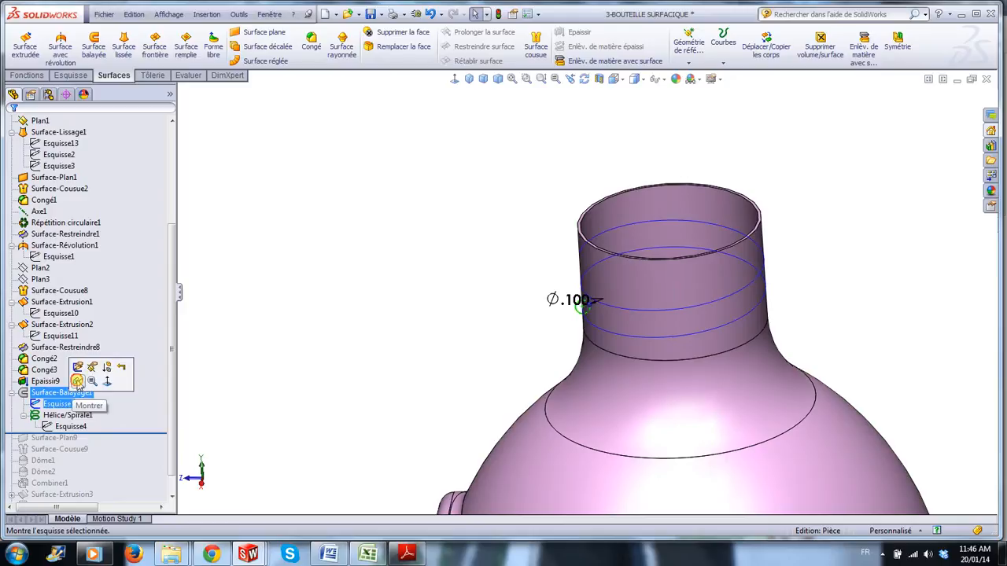
click(207, 415)
- Open Esquisse5 for editing, examine its circle and diameter dimension at the start of the helix, and exit the sketch
click(59, 403)
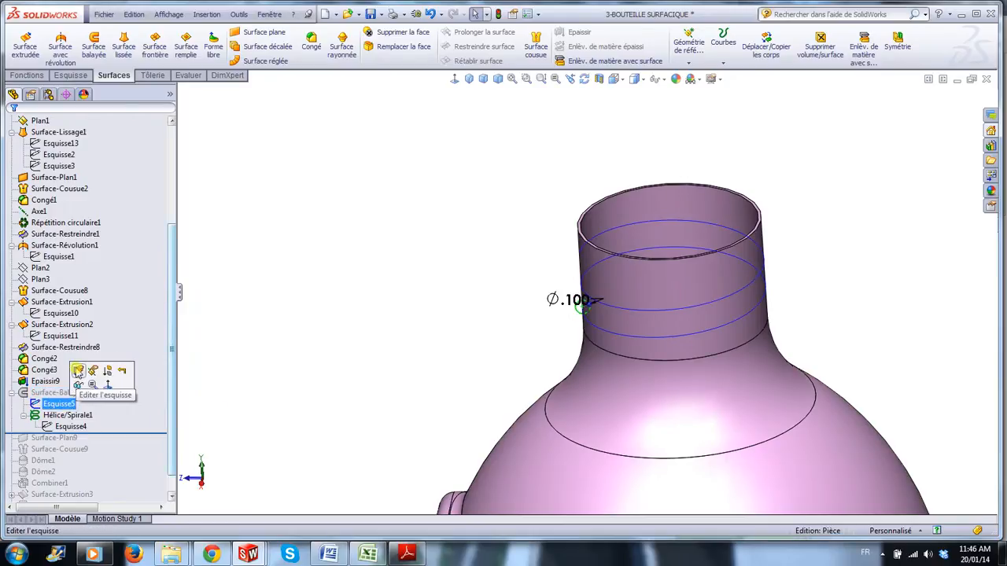
click(78, 373)
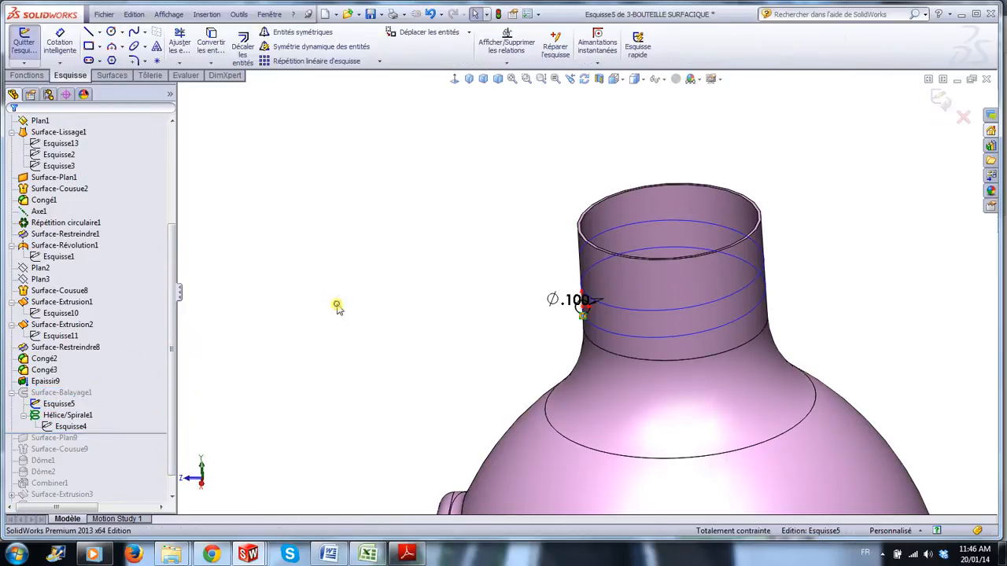
scroll(336, 307, up, 5)
scroll(598, 179, down, 6)
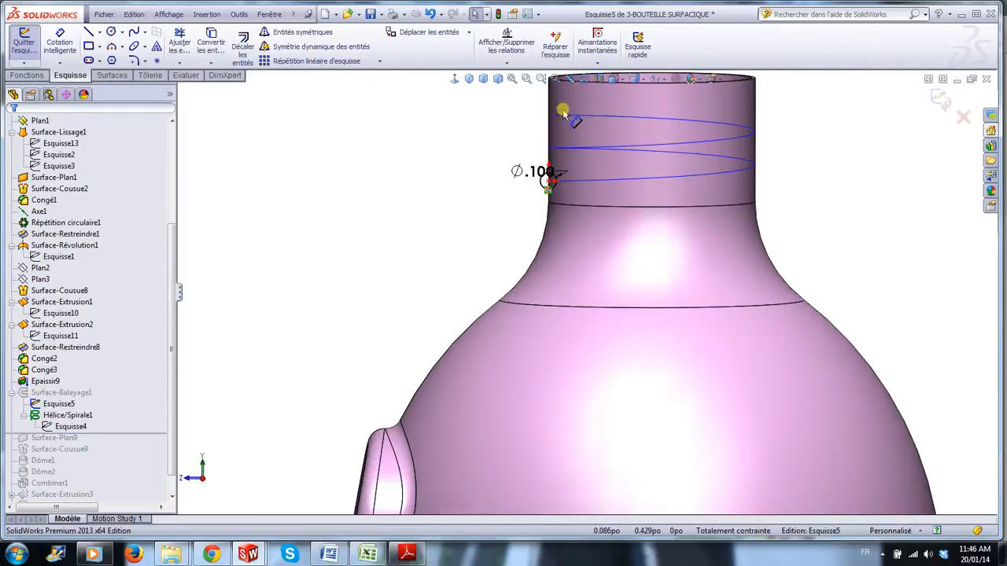
scroll(574, 243, down, 10)
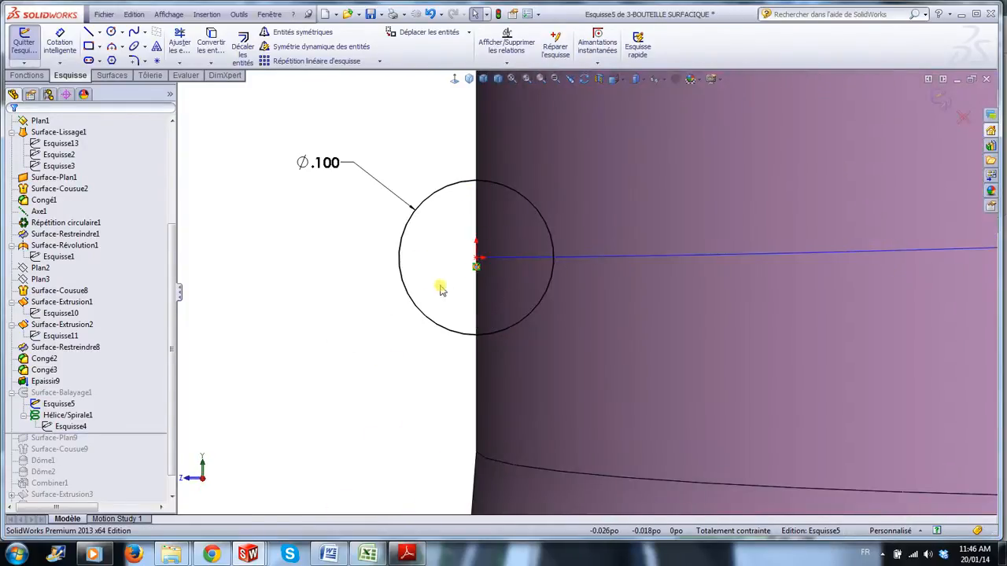
click(936, 96)
scroll(887, 169, up, 10)
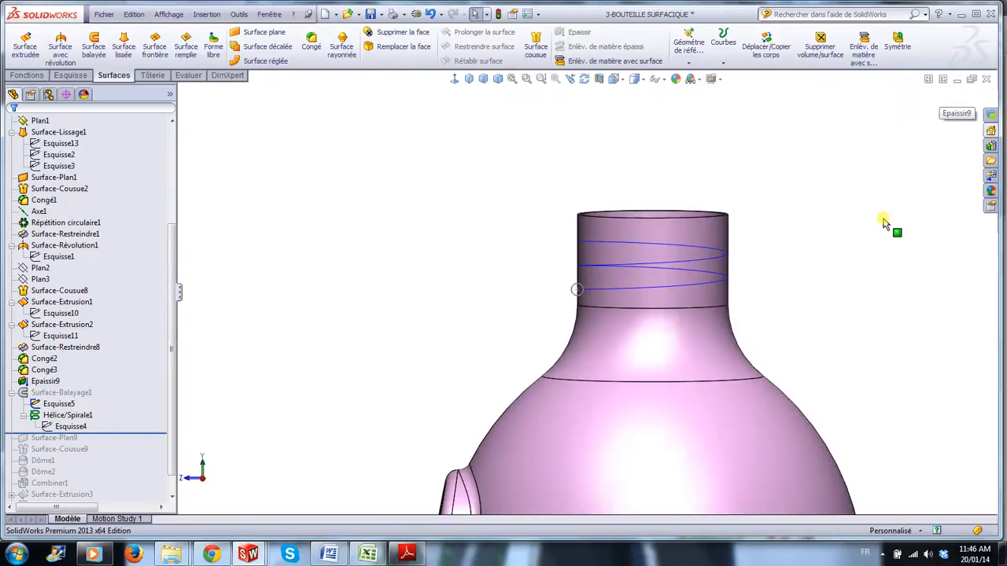
- Unsuppress Surface-Balayage1 and inspect the thread swept along the helix, inside and outside the neck
scroll(882, 223, up, 3)
middle_drag(823, 276, 807, 341)
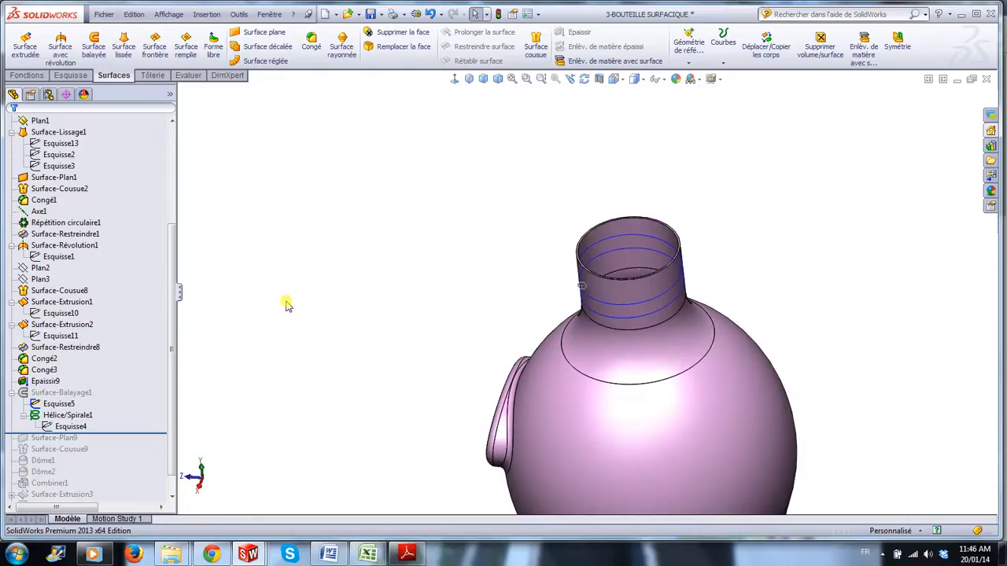
click(61, 393)
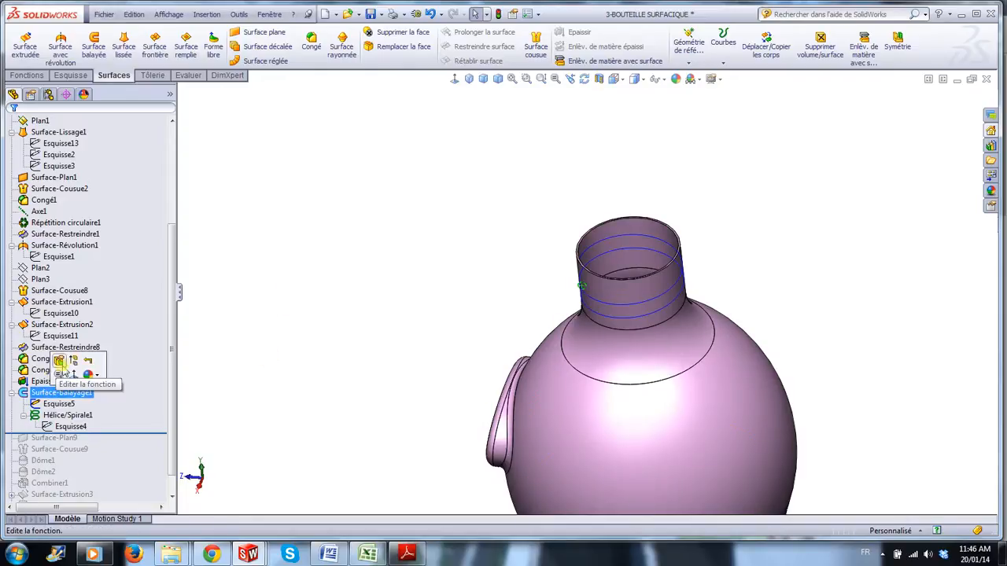
click(76, 367)
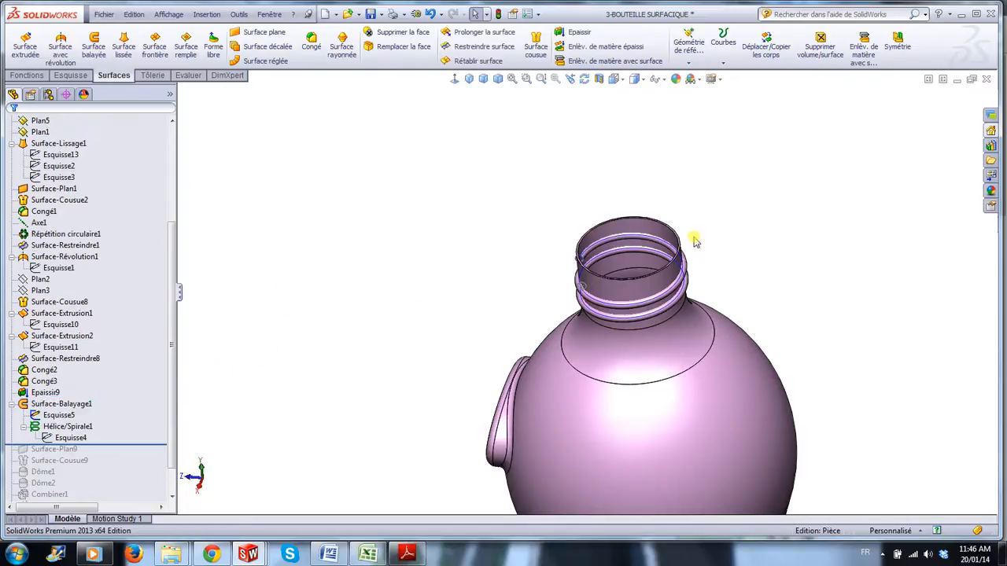
scroll(704, 259, down, 4)
scroll(729, 358, down, 1)
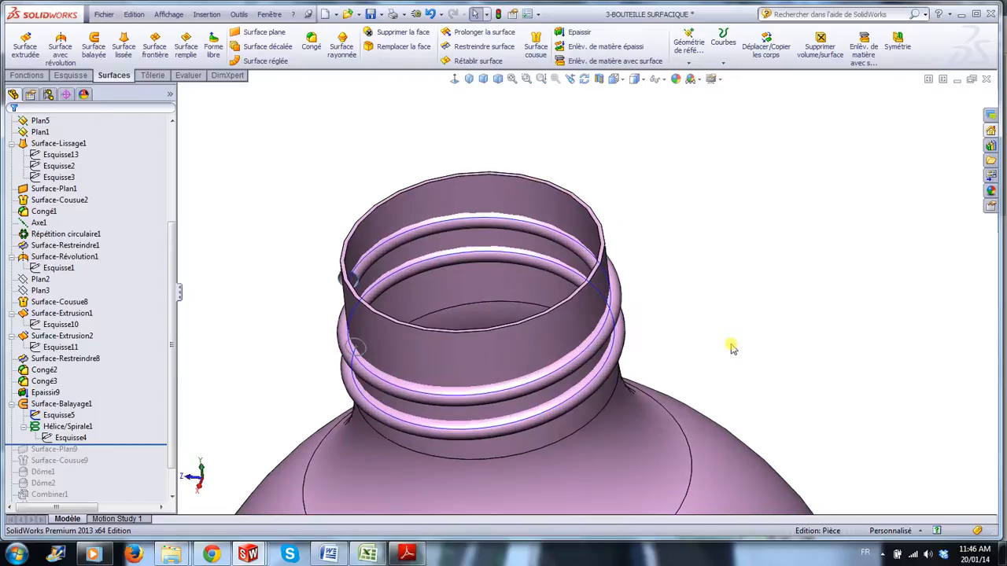
mouse_move(731, 347)
middle_down()
mouse_move(735, 335)
mouse_move(731, 347)
middle_up()
scroll(405, 283, down, 2)
scroll(393, 285, down, 1)
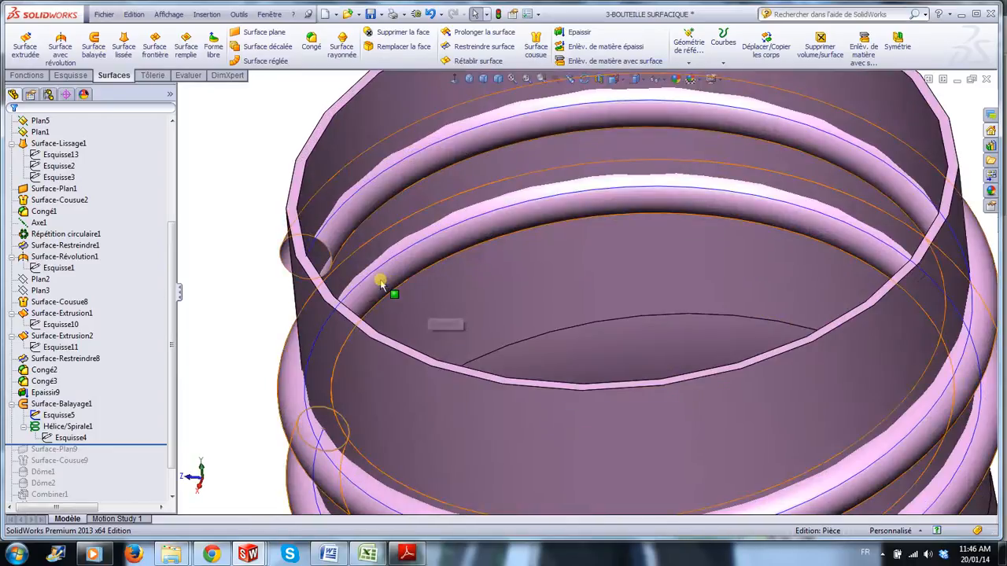
scroll(384, 295, up, 4)
- Hide the Hélice/Spirale1 curve and the Esquisse5 profile sketch
click(43, 431)
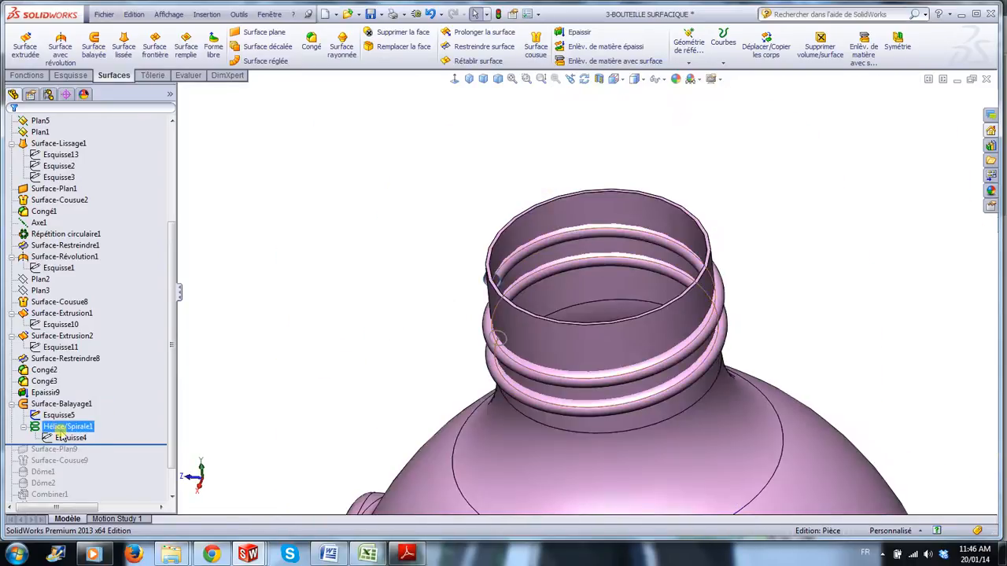
click(59, 431)
click(69, 409)
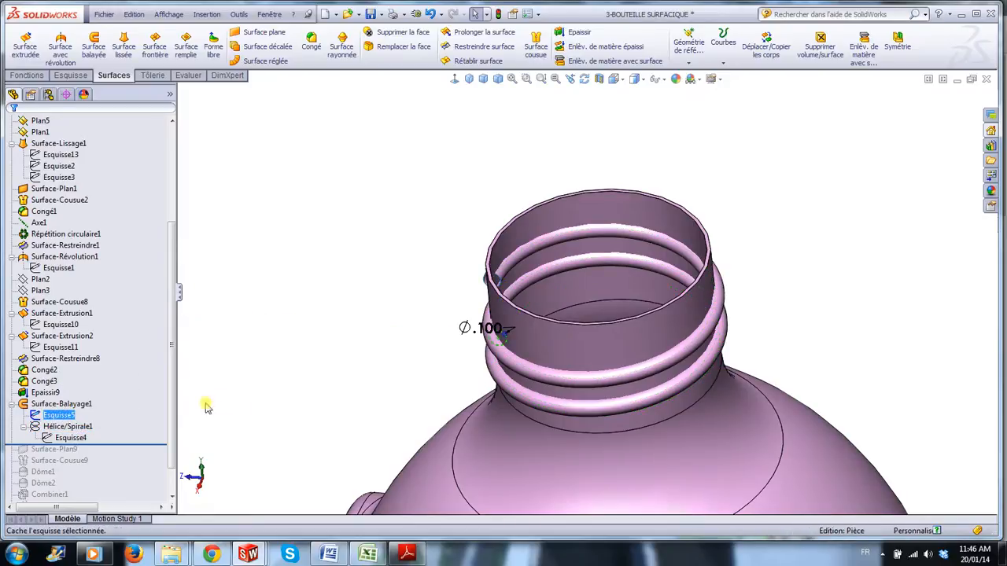
click(210, 407)
scroll(176, 401, down, 1)
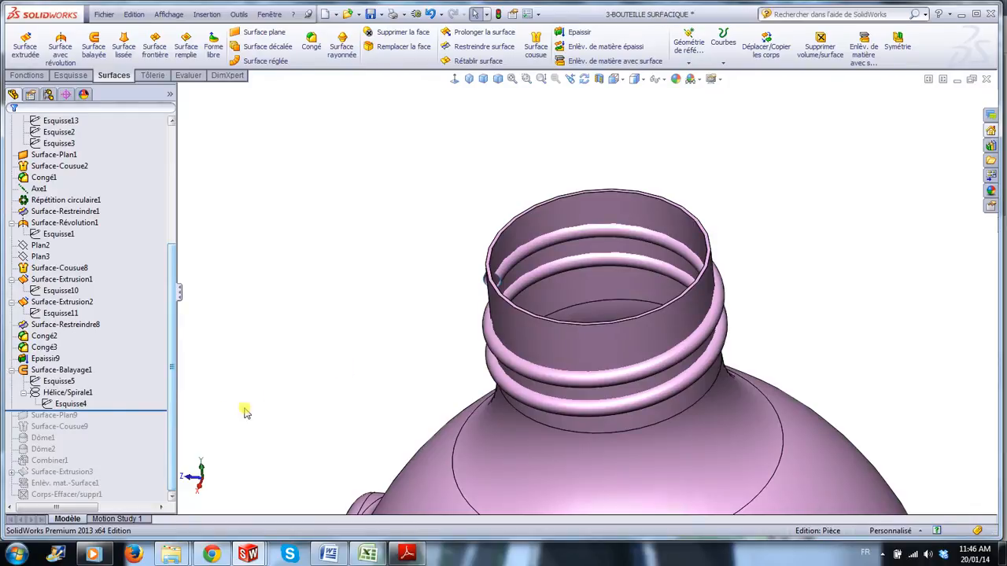
- Roll the history forward past Surface-Plan9 and examine the open end of the thread near the neck rim
scroll(519, 282, down, 3)
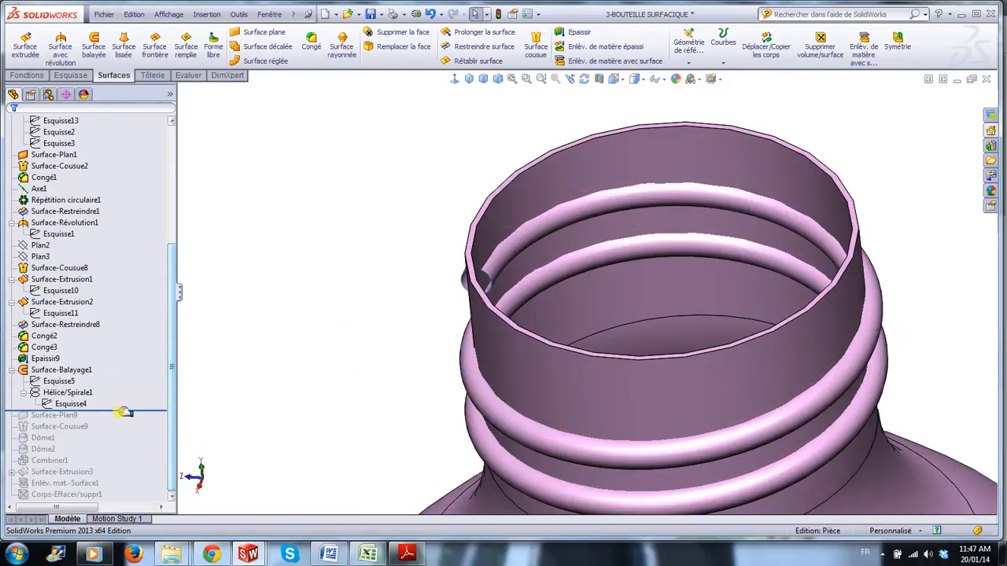
drag(124, 413, 124, 417)
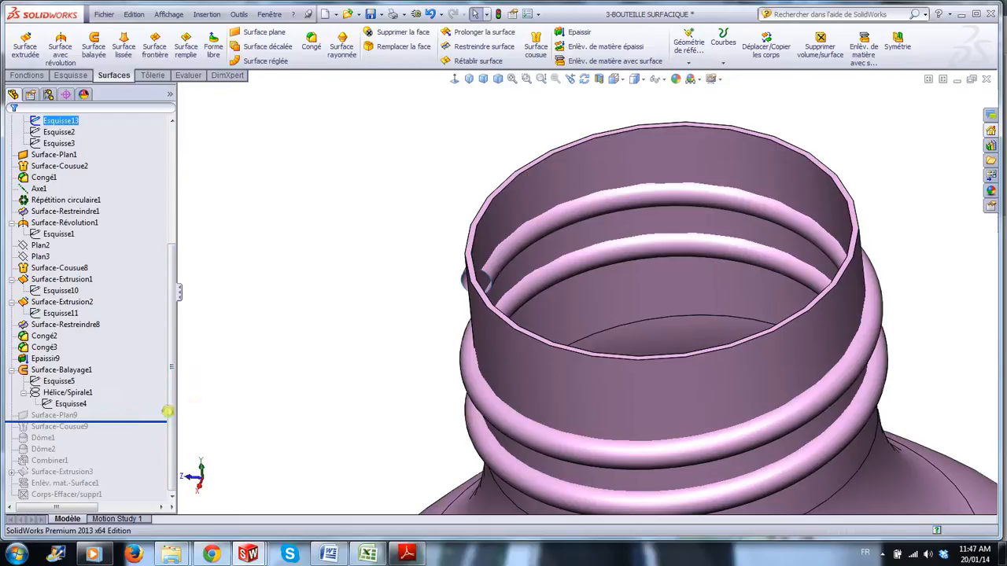
scroll(488, 297, down, 6)
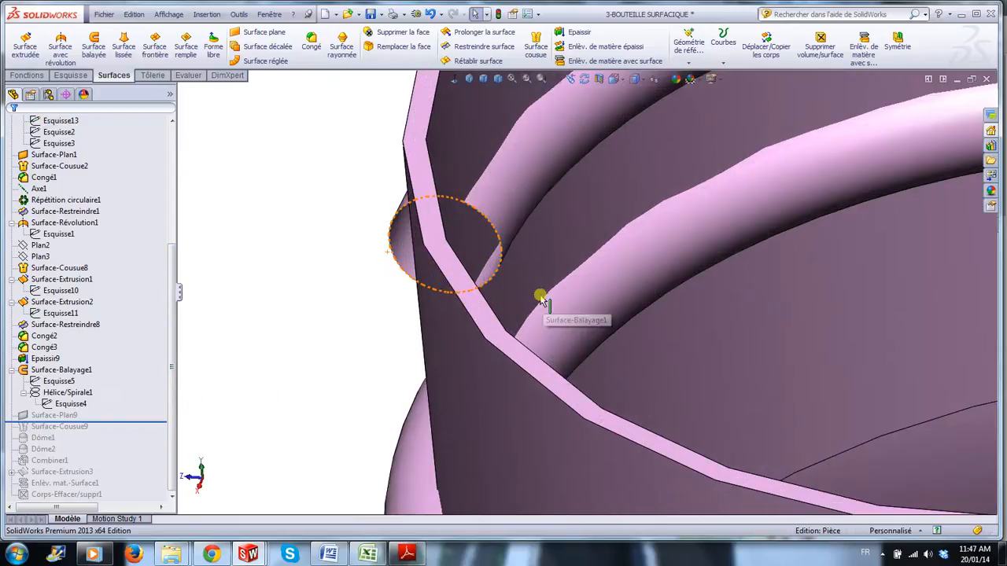
scroll(478, 260, up, 3)
scroll(483, 275, up, 4)
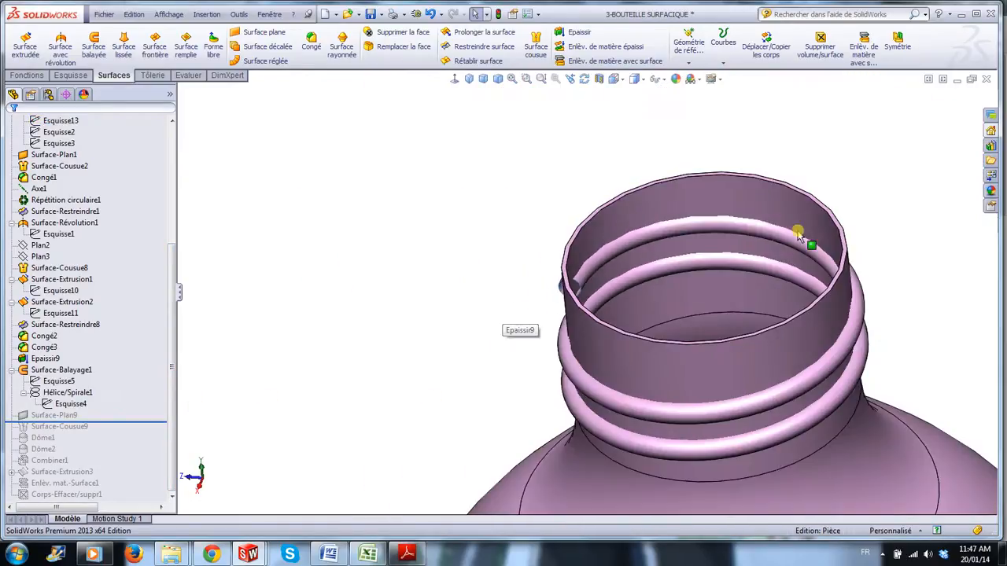
- Hide the thickened bottle body to isolate the swept thread and inspect its upper open end
click(762, 206)
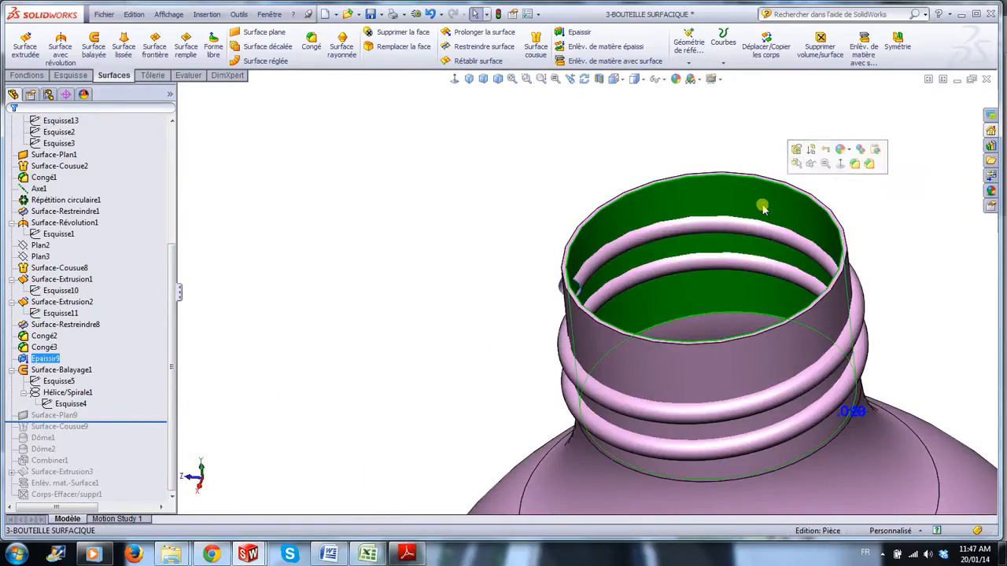
click(812, 165)
scroll(814, 328, down, 3)
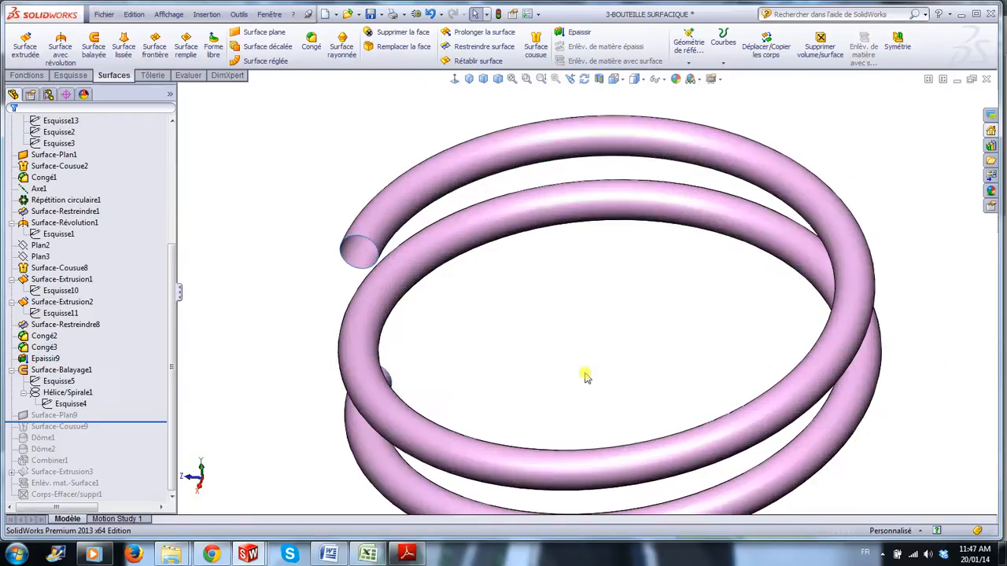
middle_drag(548, 378, 483, 286)
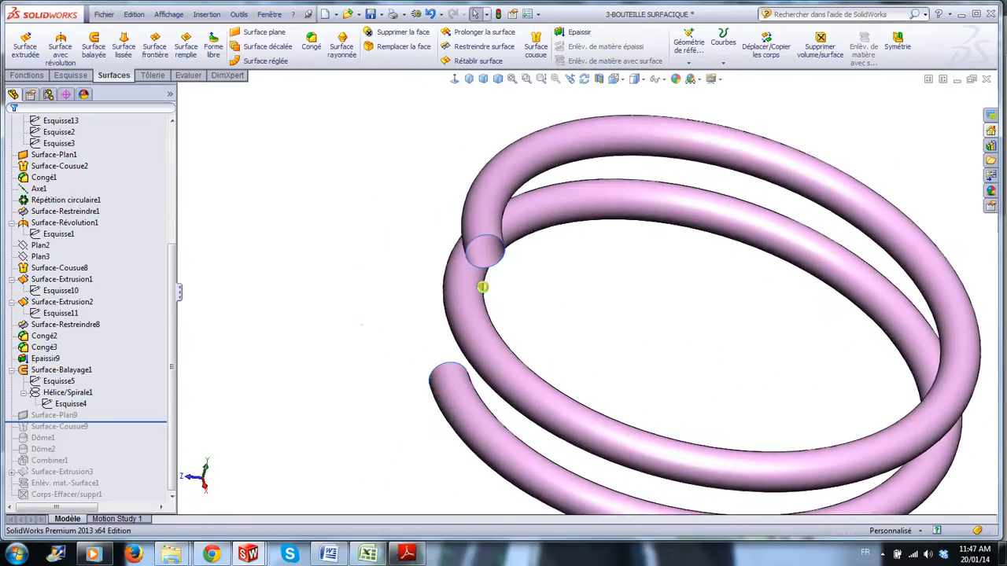
scroll(431, 248, down, 3)
scroll(431, 249, down, 3)
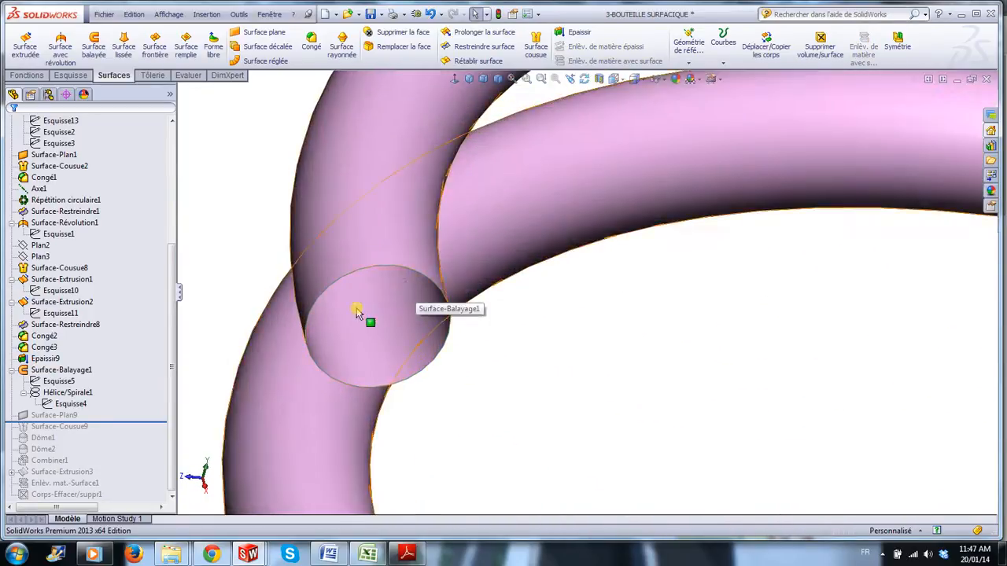
- Check the circular edge at the thread's upper end and examine both open ends from several angles
click(387, 267)
click(520, 362)
scroll(526, 376, up, 4)
scroll(533, 392, up, 4)
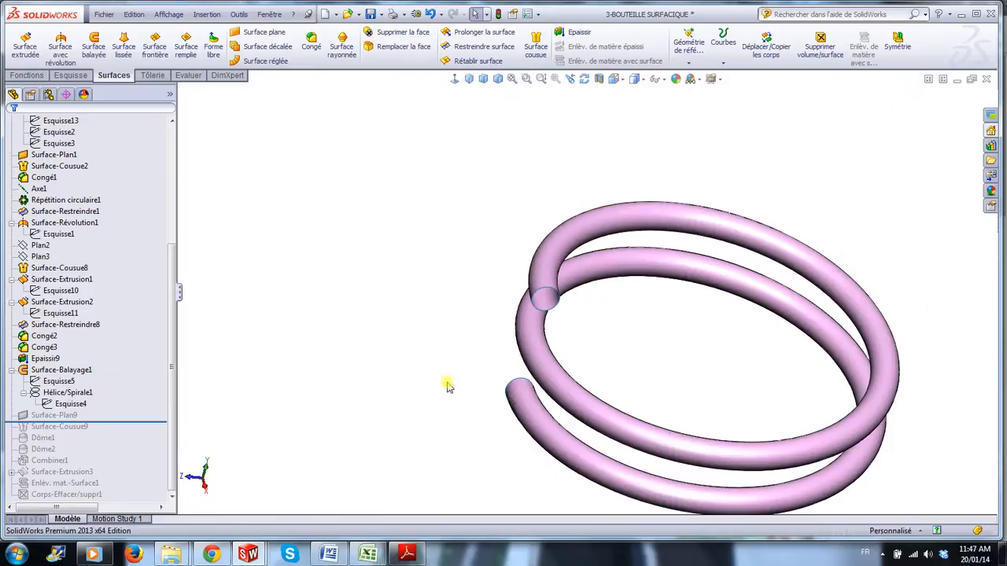
middle_drag(445, 384, 475, 541)
scroll(553, 400, down, 4)
scroll(553, 400, up, 4)
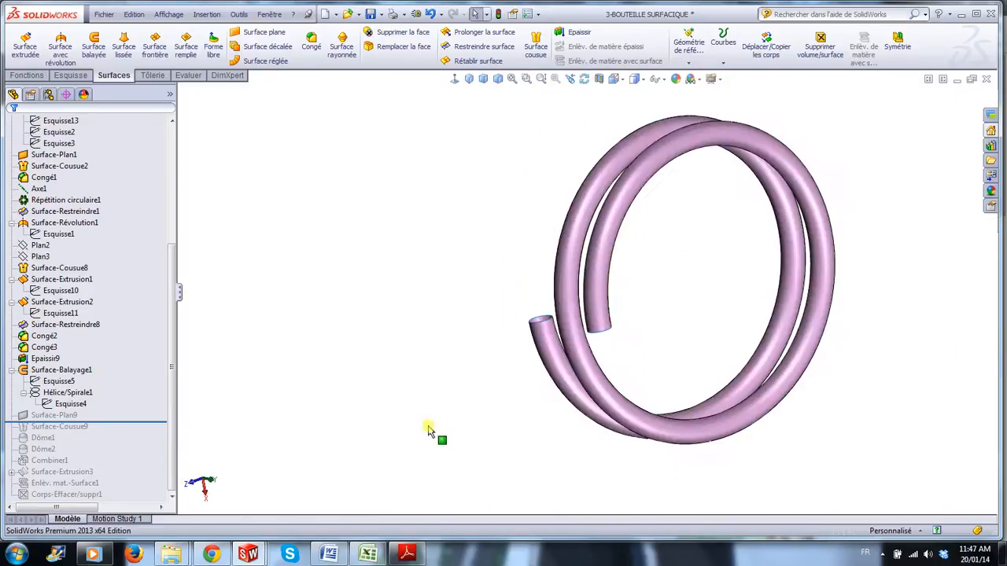
middle_drag(427, 428, 397, 244)
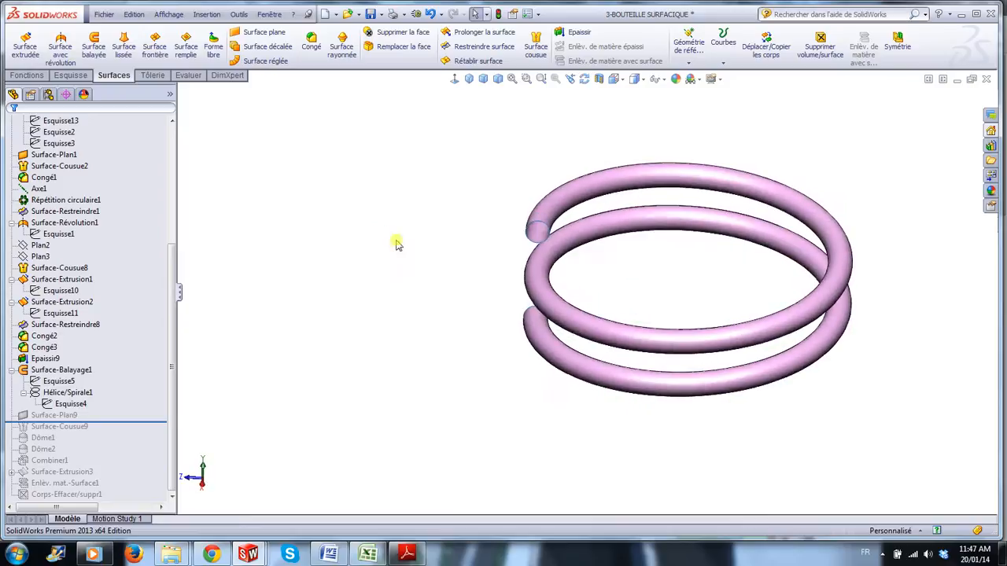
- Unsuppress Surface-Plan9 to close the open ends of the thread with planar surfaces
click(69, 414)
ctrl+click(71, 404)
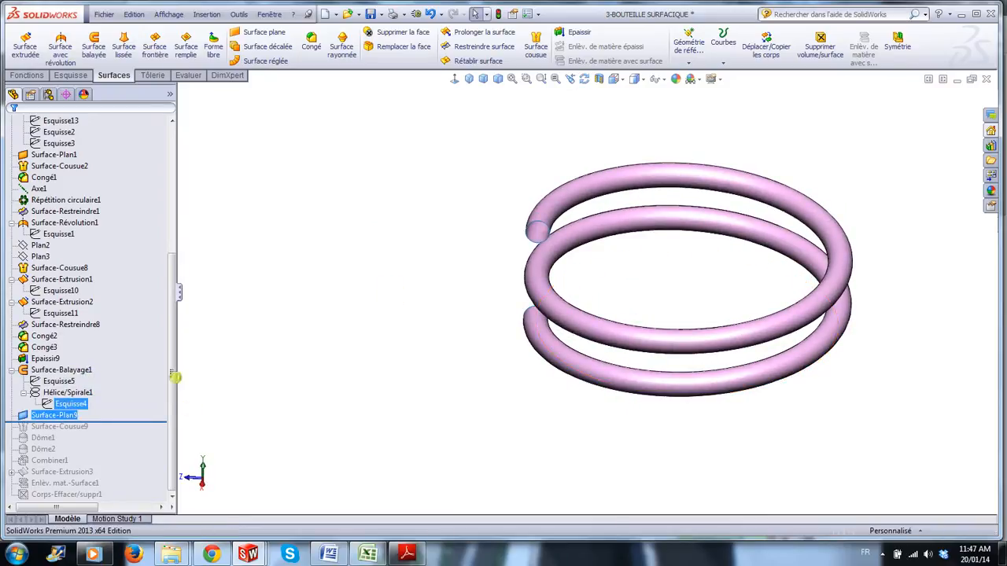
click(247, 381)
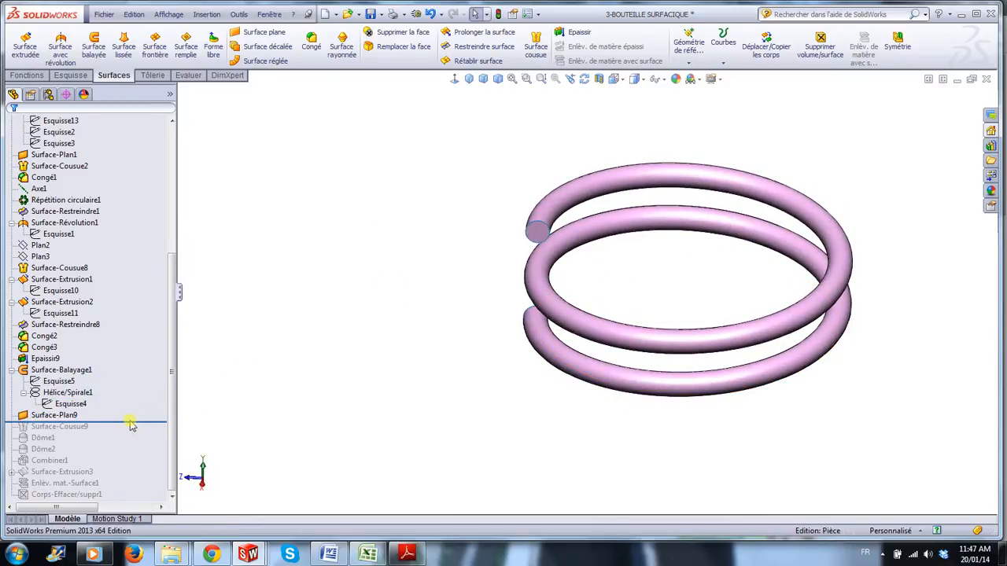
- Roll the history forward past Surface-Cousue9 and review its selected surfaces and solid-forming option in the knit definition
drag(132, 425, 132, 432)
click(82, 429)
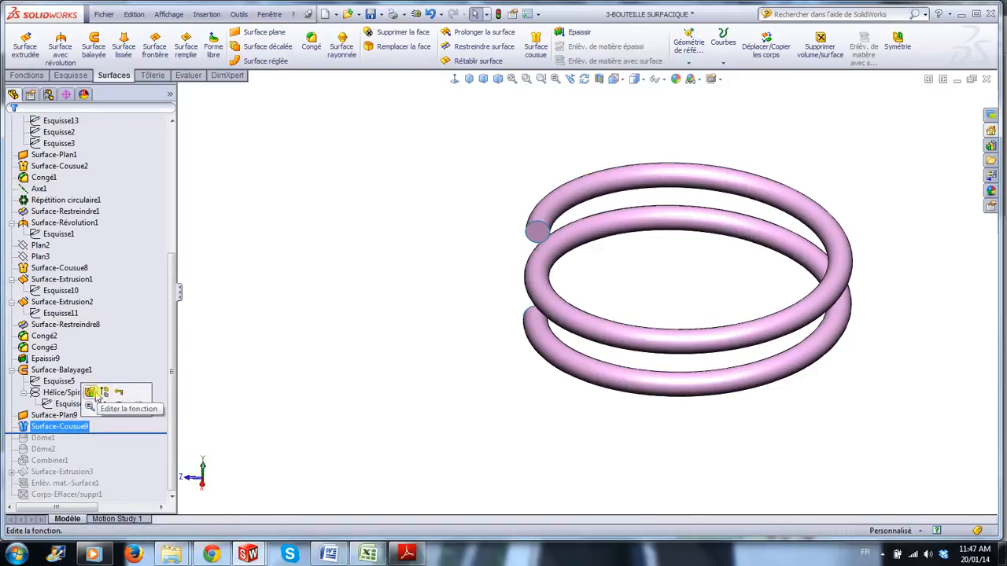
click(91, 393)
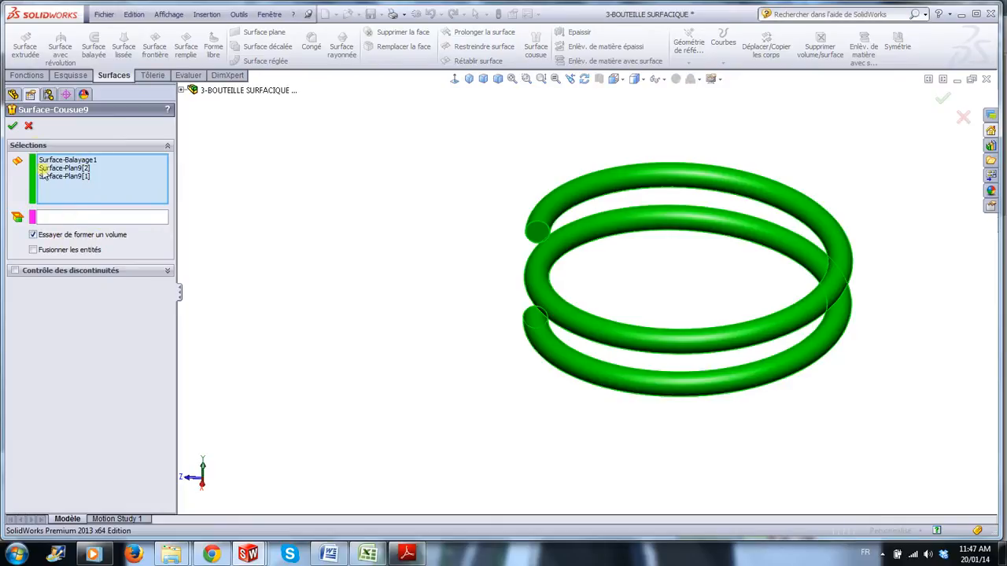
click(12, 125)
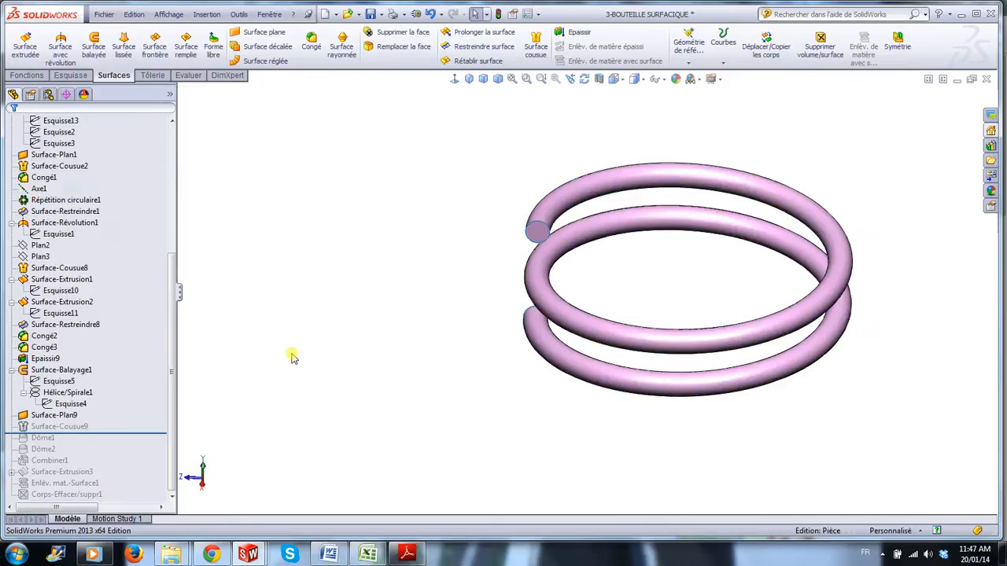
click(90, 426)
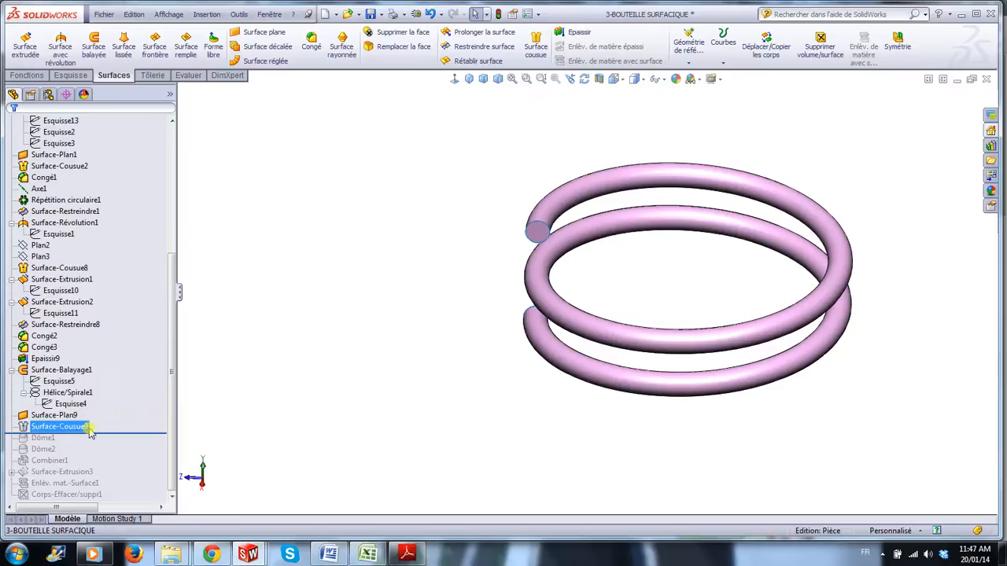
- Unsuppress Surface-Cousue9 and check the inside of the knitted thread with a temporary section view along the Droite plane
click(112, 394)
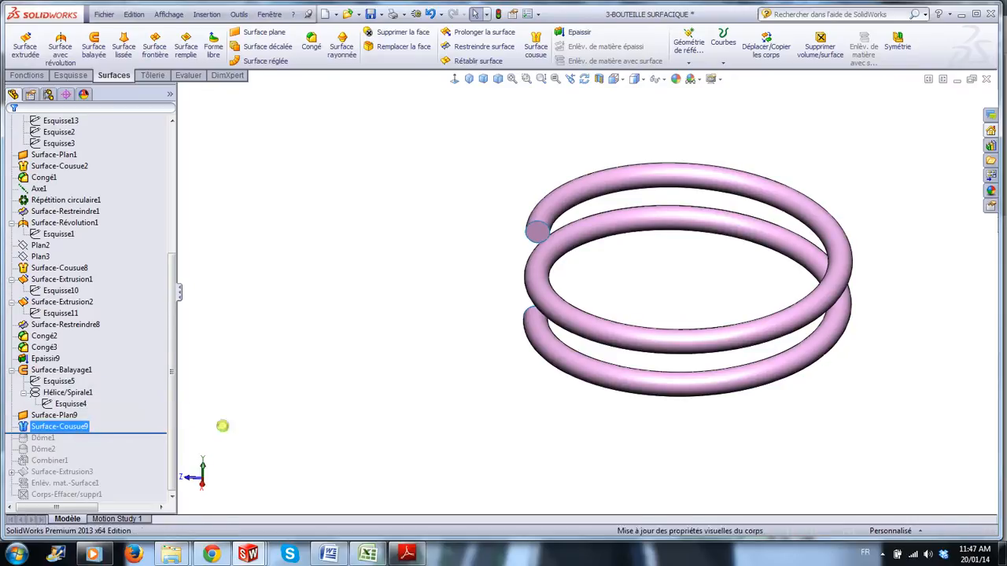
click(598, 79)
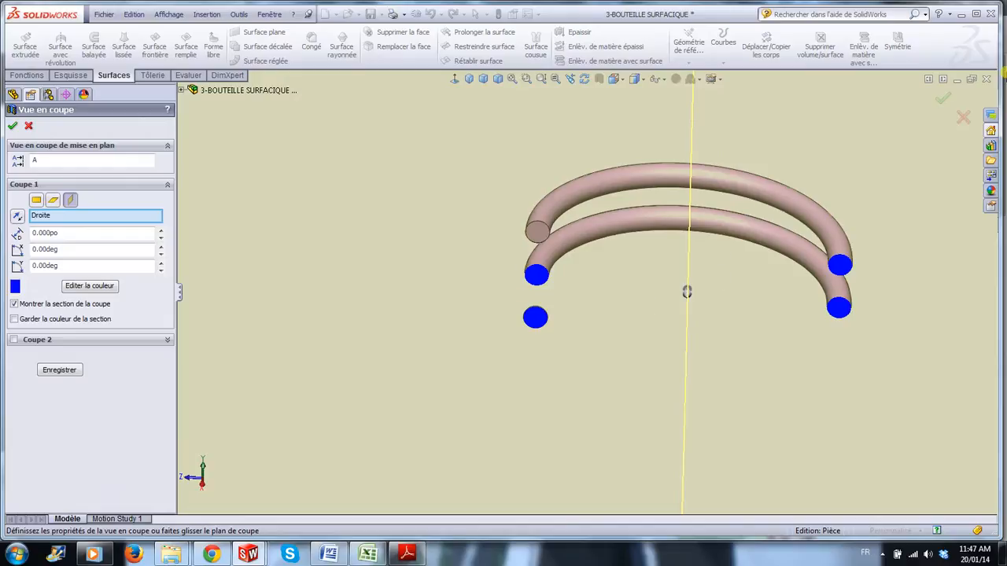
click(942, 103)
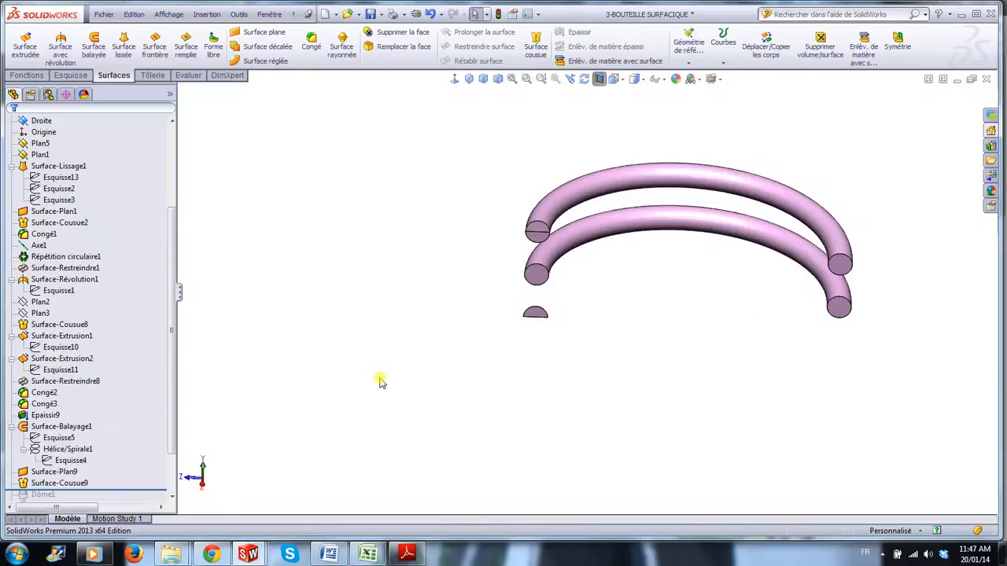
click(598, 82)
- Roll the history forward past Dôme1 and unsuppress it to round the upper end of the thread
click(173, 454)
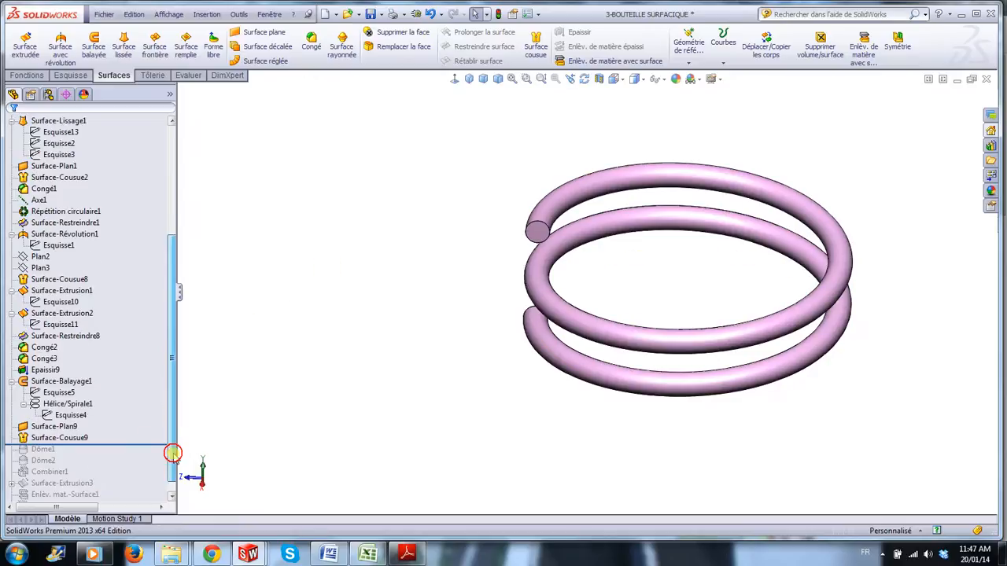
scroll(569, 274, down, 4)
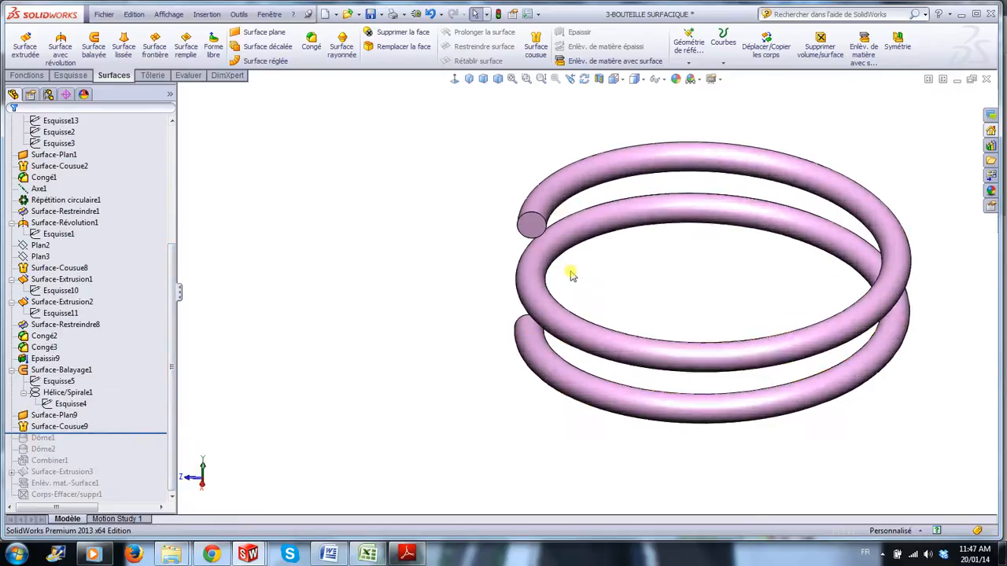
click(513, 209)
click(401, 275)
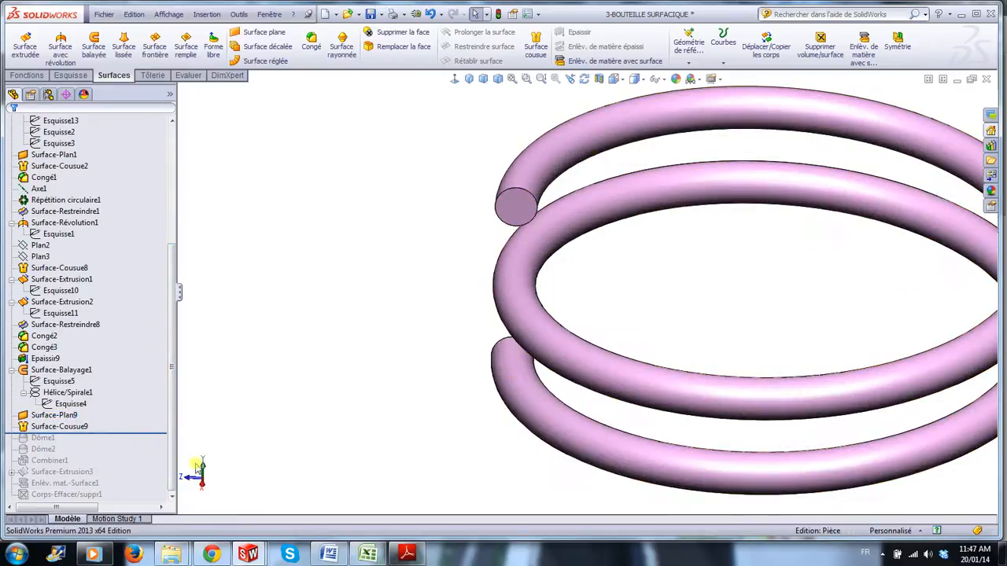
drag(132, 434, 133, 444)
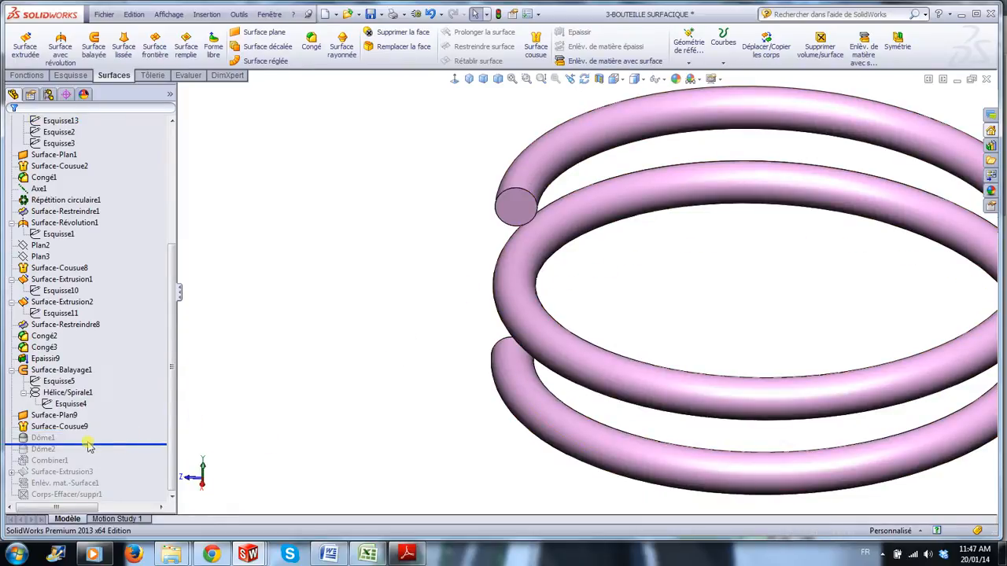
click(54, 439)
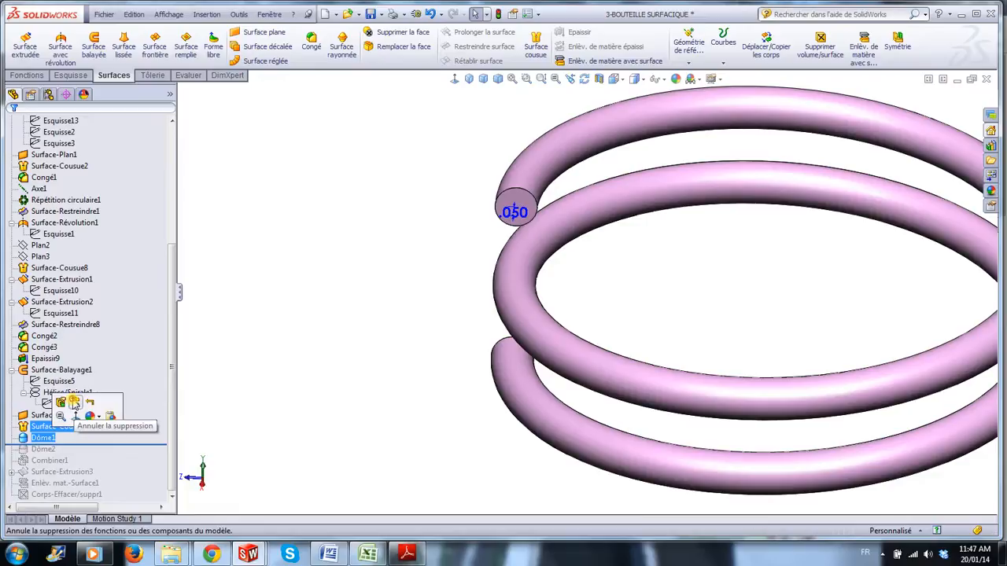
click(74, 402)
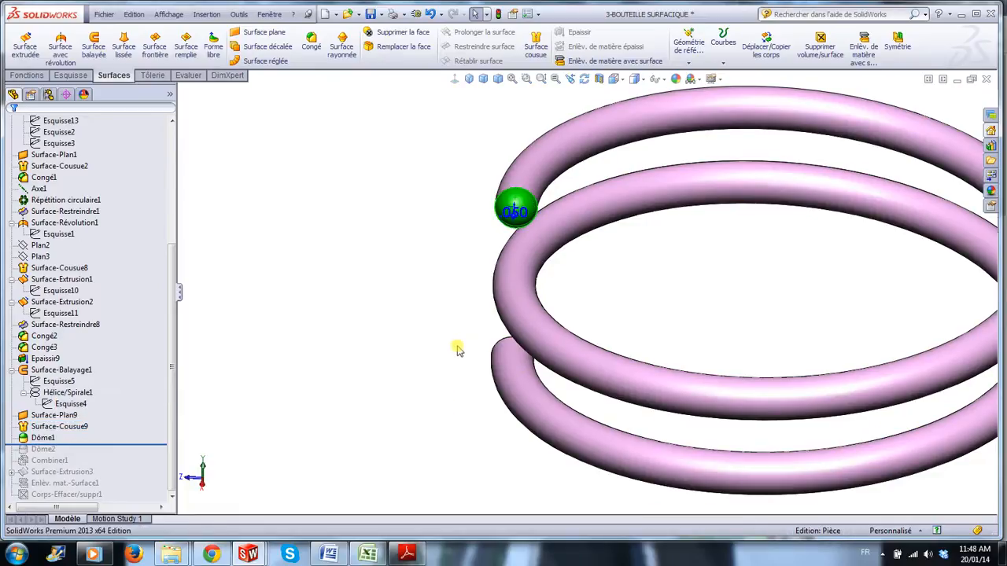
- Roll the history forward past Dôme2 and unsuppress it to round the lower end of the thread
middle_drag(371, 433, 181, 471)
drag(116, 444, 117, 454)
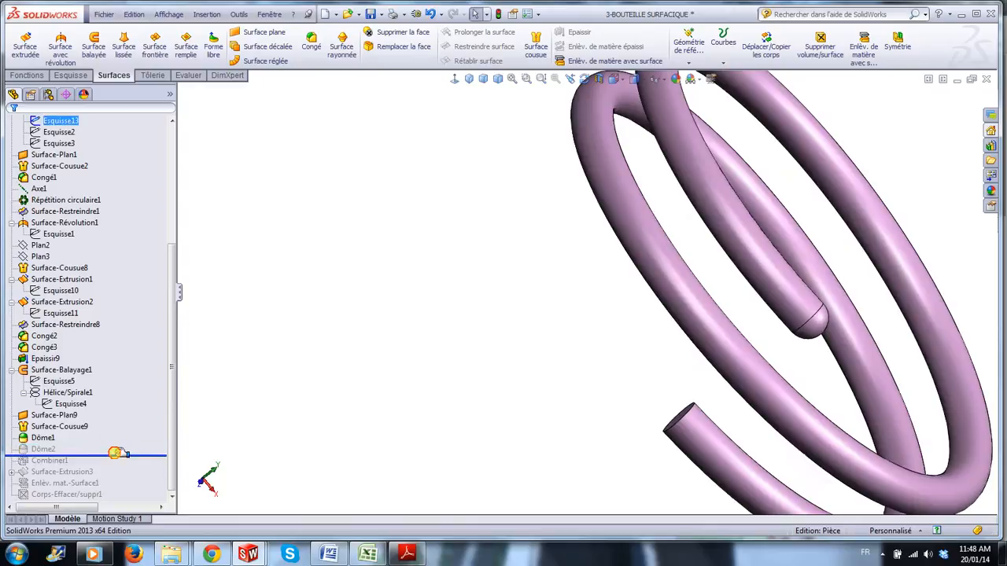
click(43, 449)
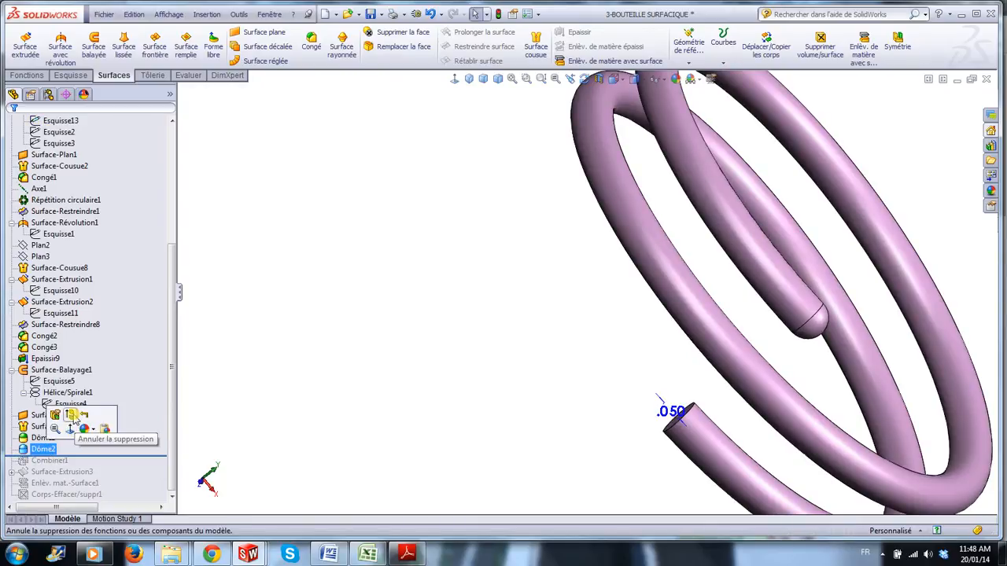
click(434, 458)
scroll(578, 456, up, 3)
middle_drag(569, 450, 446, 364)
scroll(586, 303, up, 1)
ctrl+middle_drag(909, 185, 752, 212)
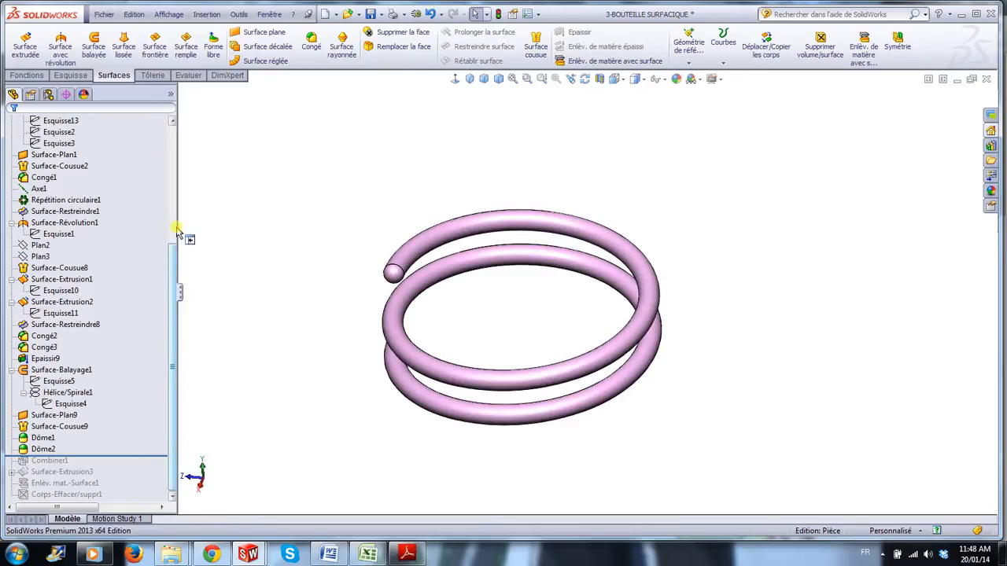
- Show the hidden Epaissir9 solid body again so the bottle surrounds the thread
drag(175, 275, 186, 135)
click(58, 166)
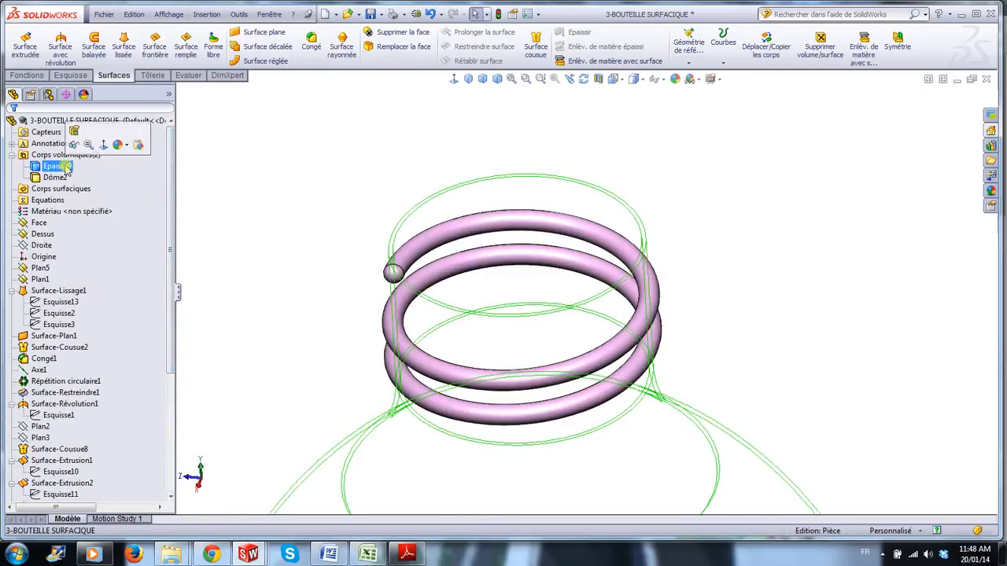
click(100, 160)
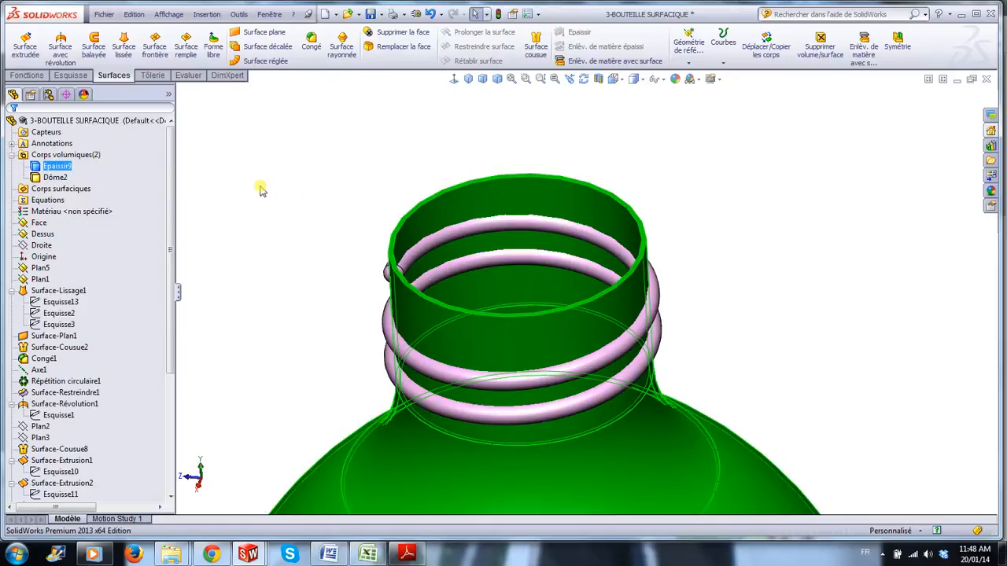
click(261, 187)
- Examine the thread around the bottle neck and highlight the Epaissir9 and Dôme2 solid bodies in turn
scroll(581, 277, up, 3)
click(718, 340)
scroll(712, 347, up, 2)
scroll(663, 351, down, 4)
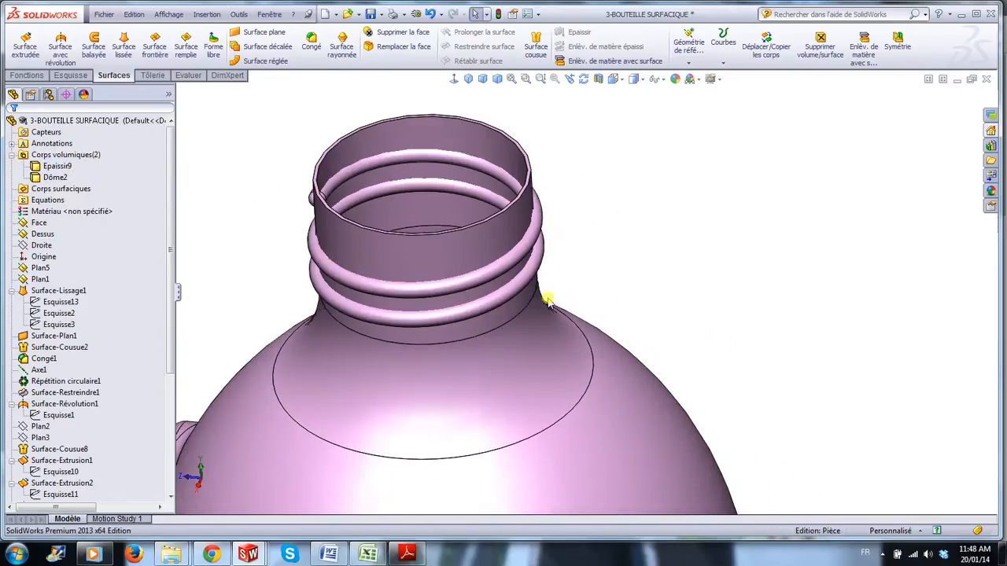
mouse_move(693, 299)
middle_down()
mouse_move(690, 269)
mouse_move(692, 282)
middle_up()
scroll(692, 281, up, 3)
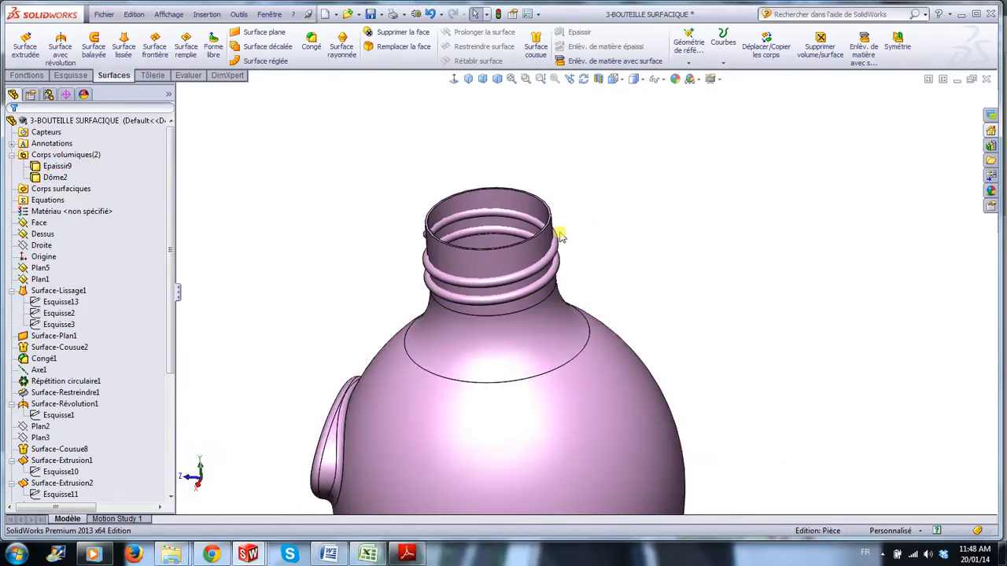
scroll(560, 233, down, 2)
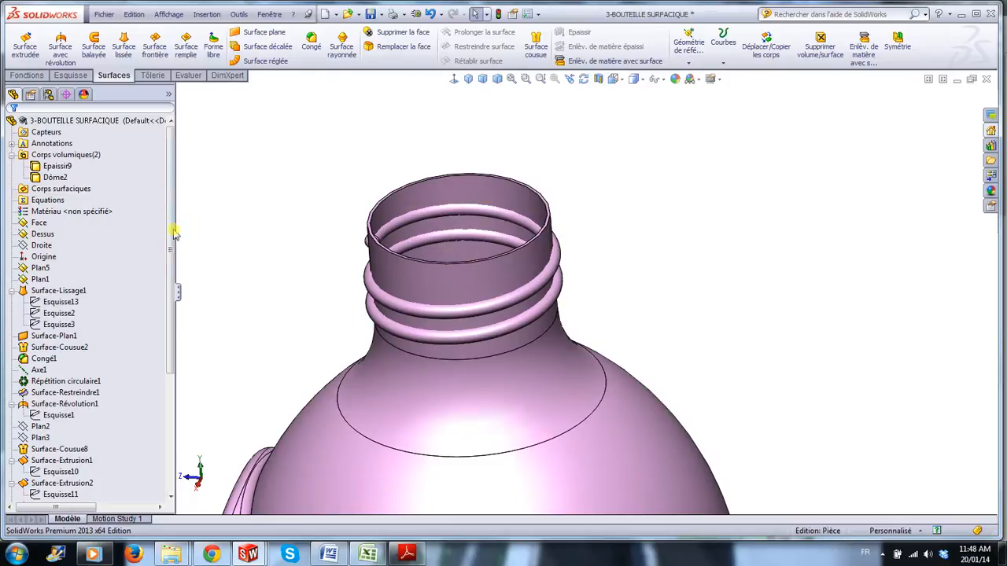
click(65, 166)
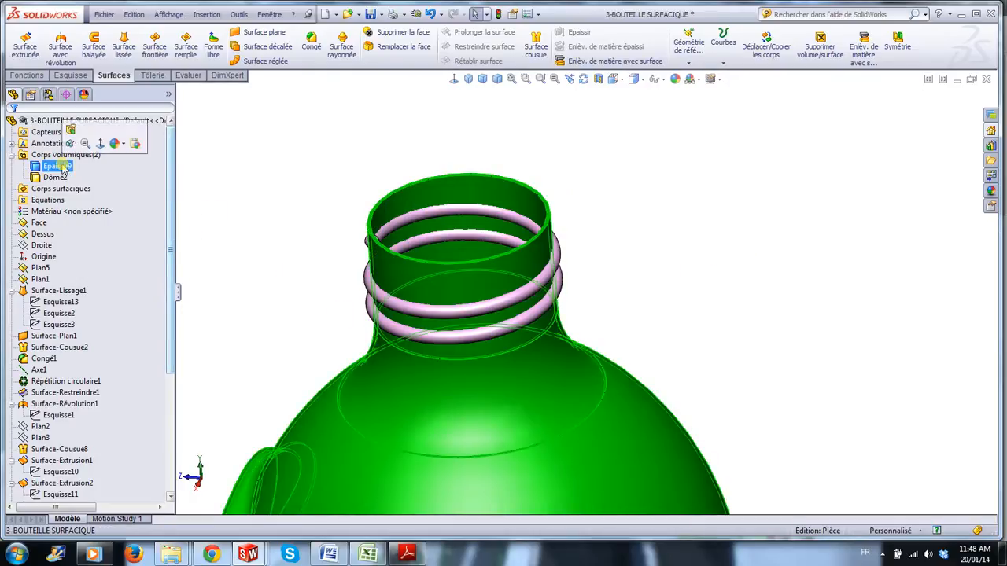
click(63, 177)
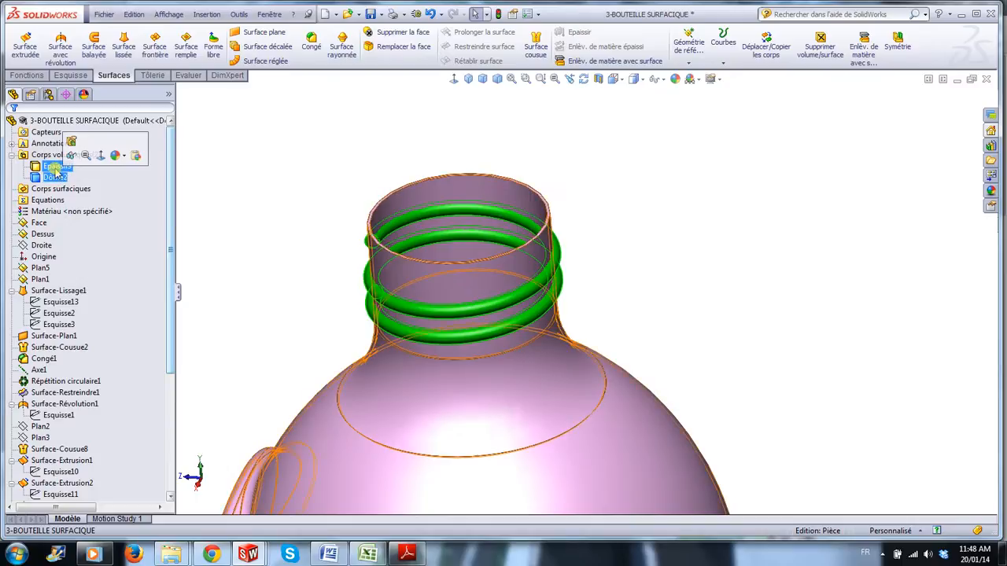
click(232, 204)
- Roll the history forward past Combiner1 and review its definition for adding the Epaissir9 and Dôme2 bodies
drag(169, 291, 136, 469)
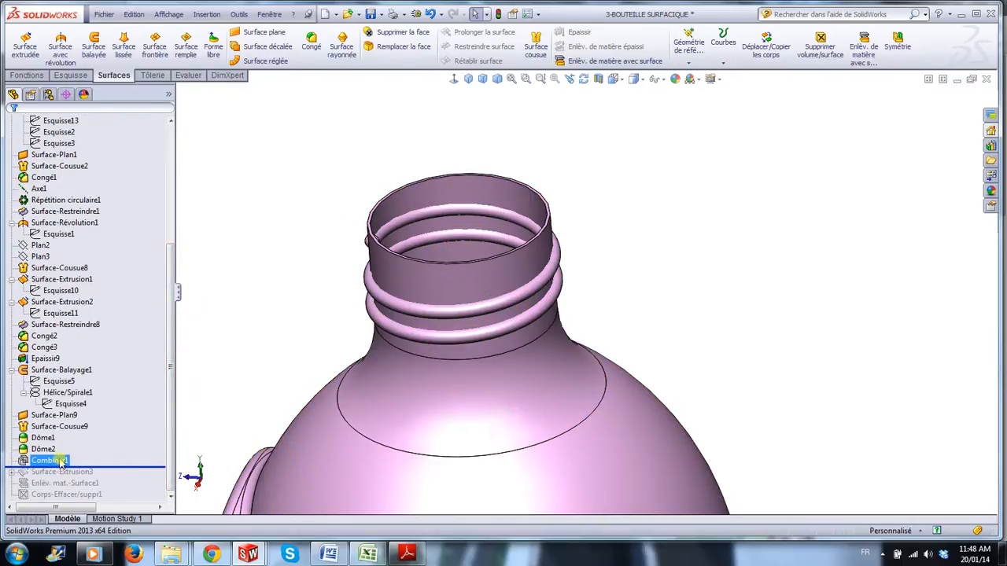
click(55, 461)
click(69, 424)
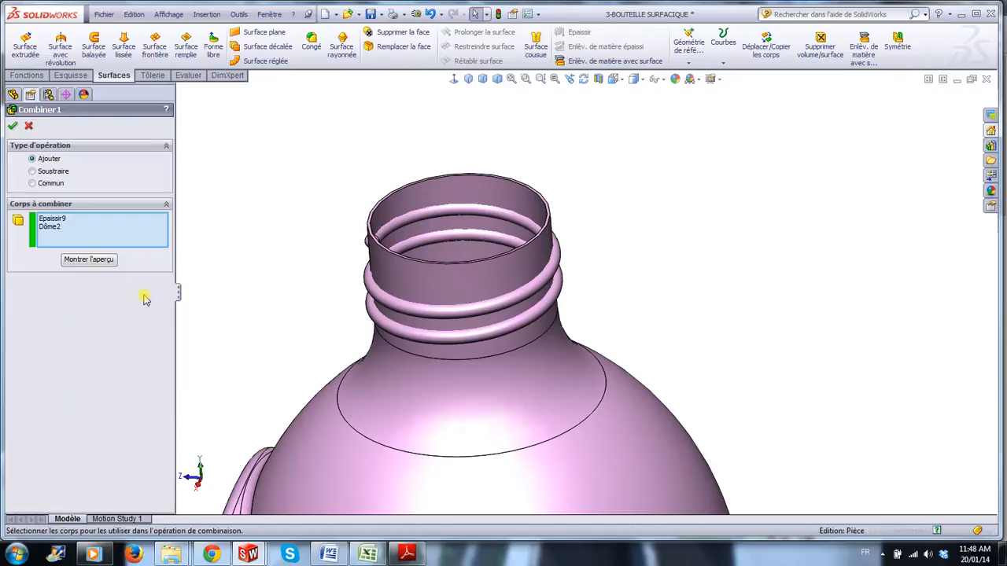
click(12, 125)
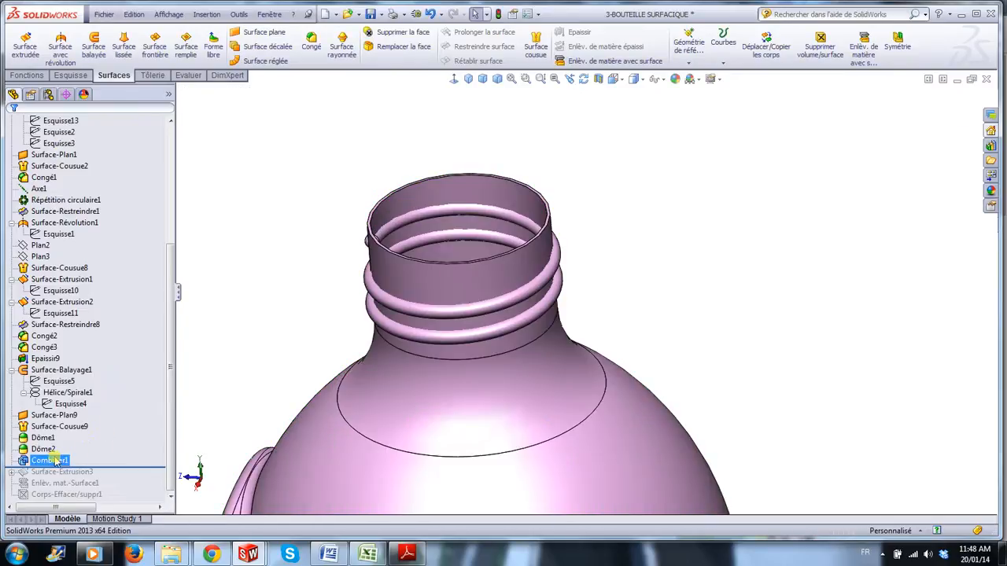
- Unsuppress Combiner1 to merge the thread with the bottle, and inspect the thread protruding inside the neck
click(55, 460)
click(78, 424)
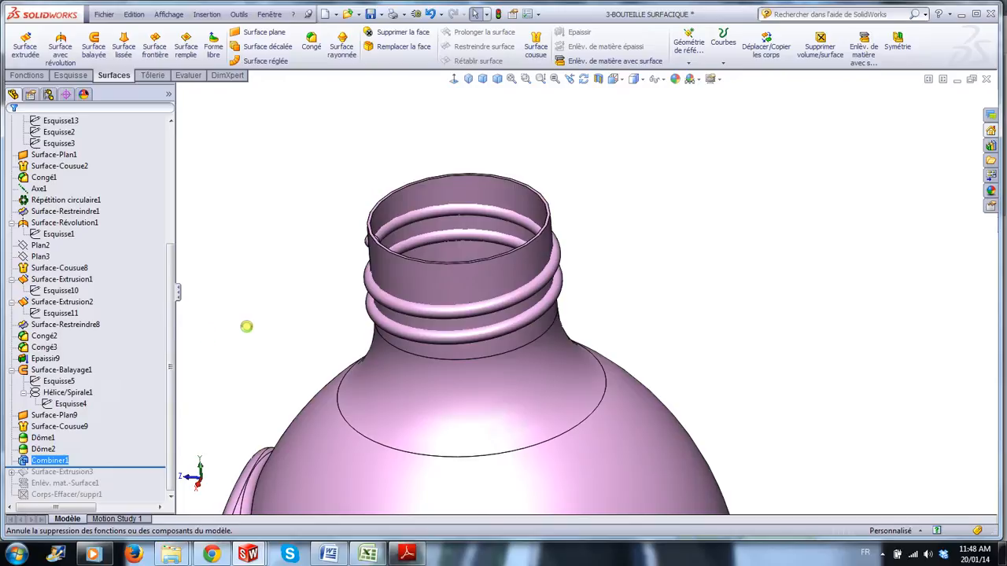
scroll(685, 324, up, 3)
middle_drag(700, 316, 701, 346)
scroll(540, 323, down, 2)
scroll(452, 197, down, 6)
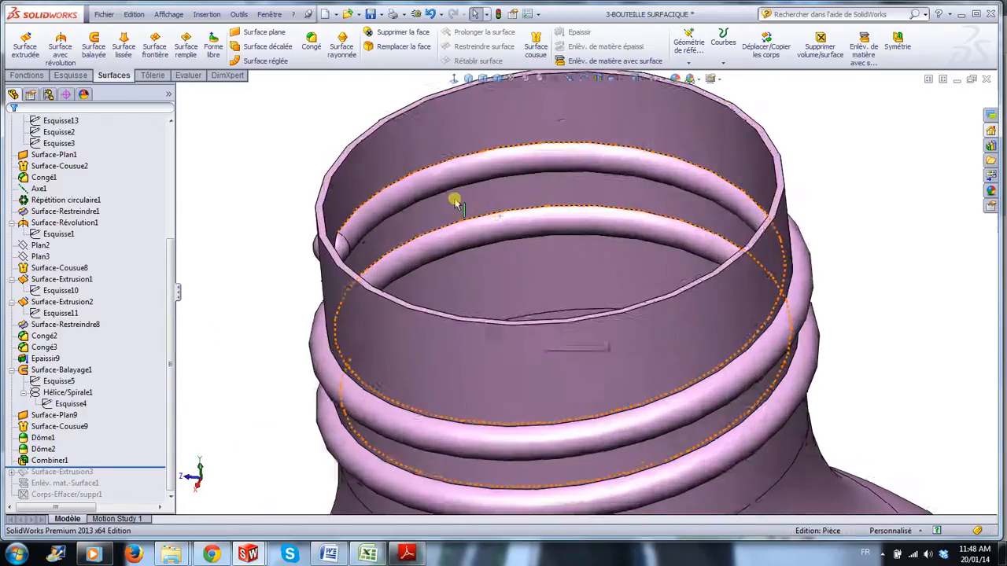
scroll(476, 265, up, 8)
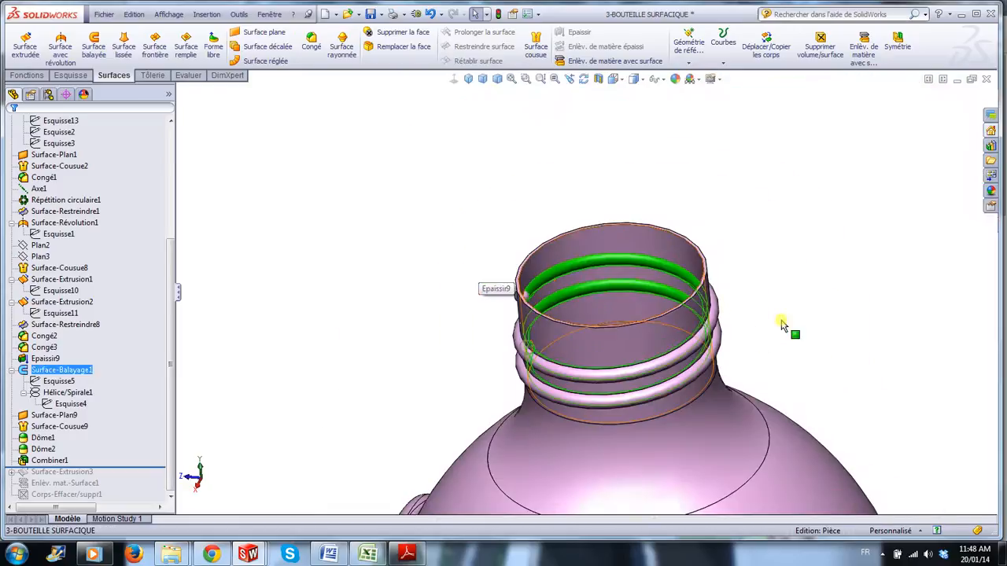
scroll(828, 370, down, 2)
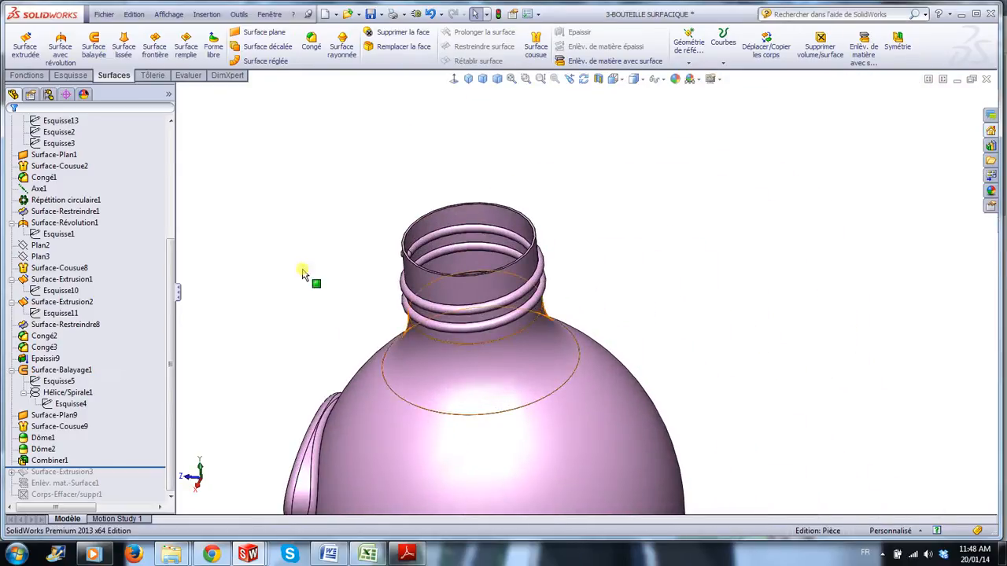
- Roll the history forward past Surface-Extrusion3 and expand it to highlight its sketch Esquisse14
drag(157, 468, 135, 475)
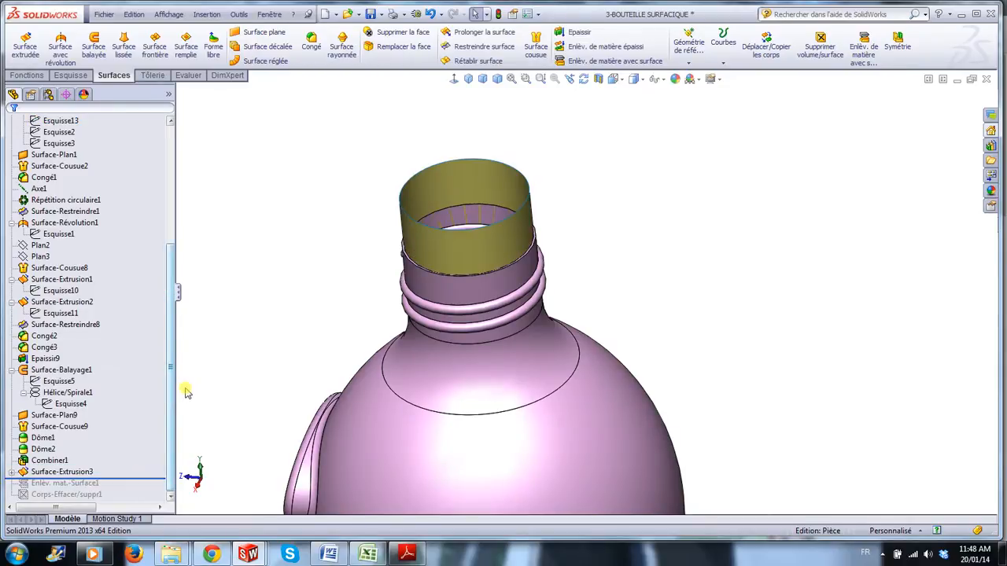
click(12, 472)
click(61, 483)
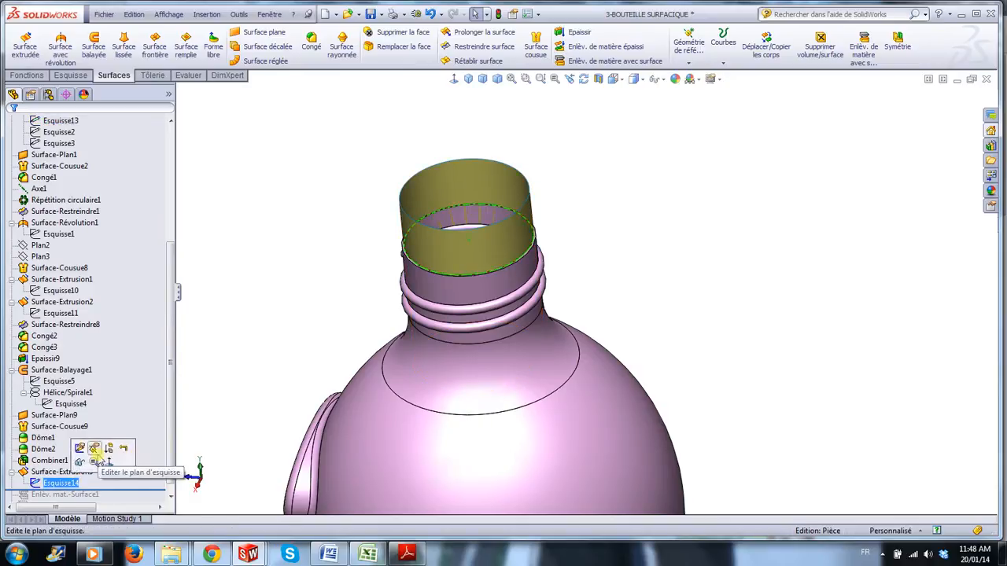
click(98, 453)
- Examine closely how the extruded cylindrical surface follows the inner edge of the bottle neck
scroll(530, 264, down, 10)
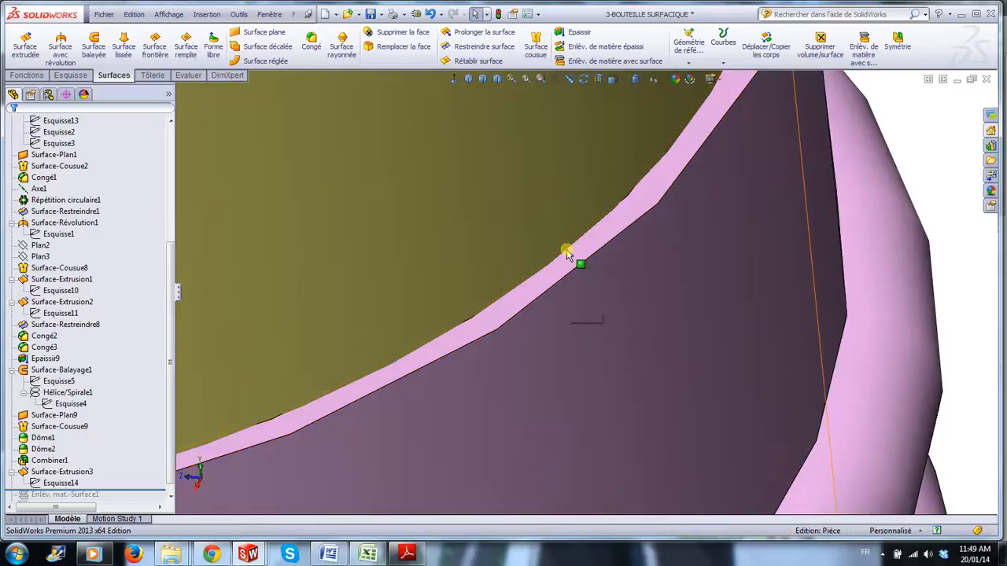
scroll(570, 260, up, 5)
scroll(575, 268, up, 6)
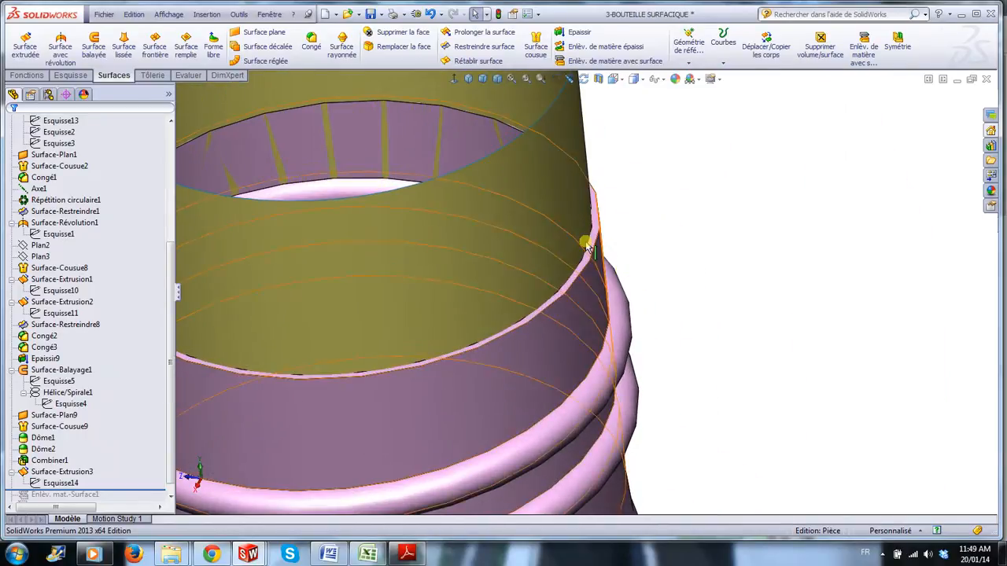
scroll(689, 309, up, 3)
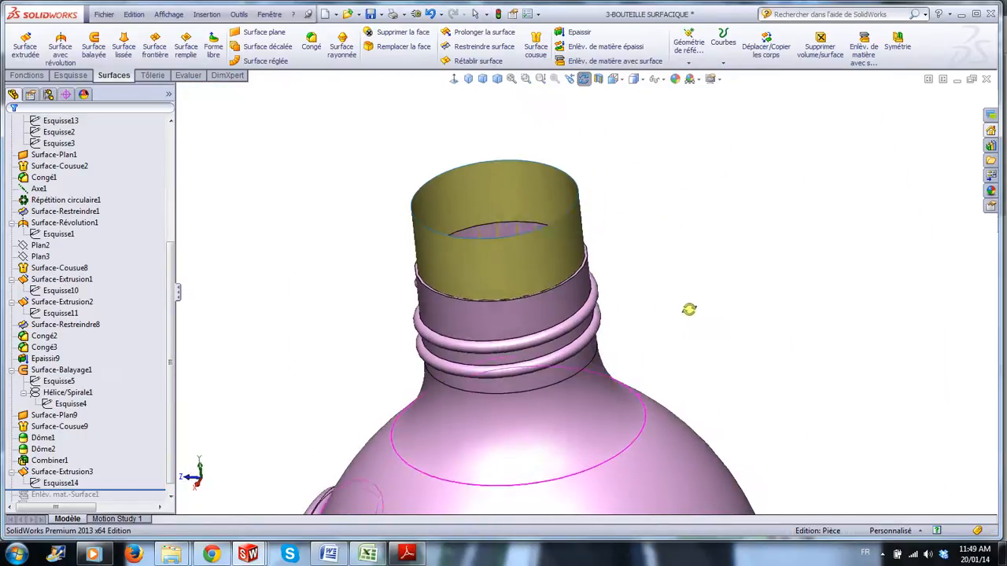
scroll(726, 336, up, 3)
scroll(719, 331, down, 3)
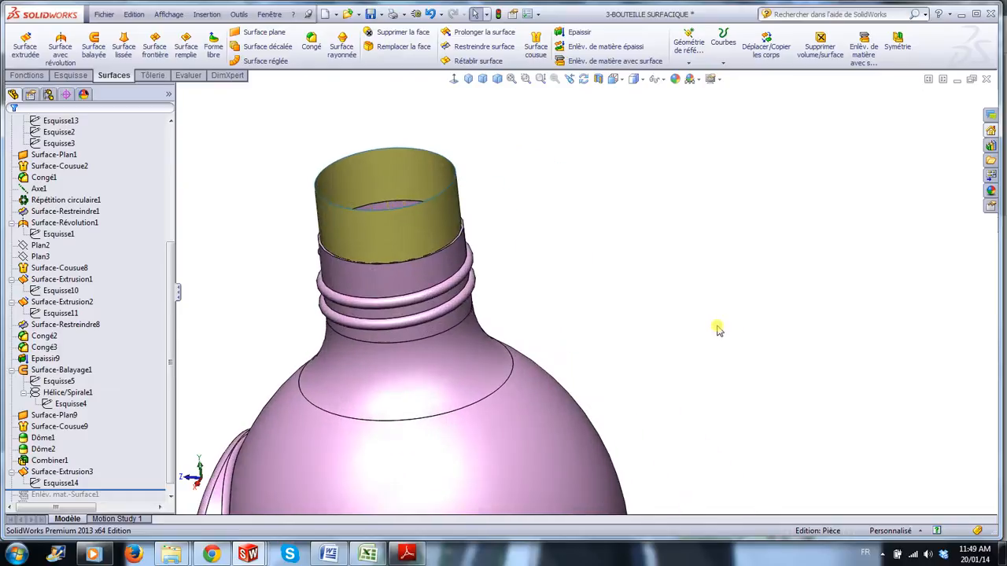
- Hide the bottle body to isolate the extruded cylinder and review the dimensions of Surface-Extrusion3
click(564, 440)
click(612, 398)
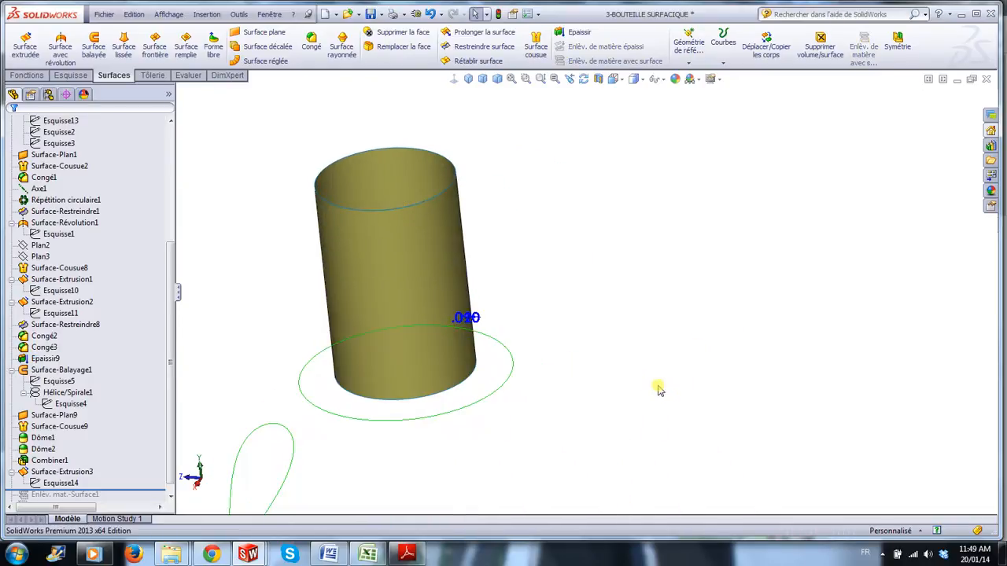
click(61, 473)
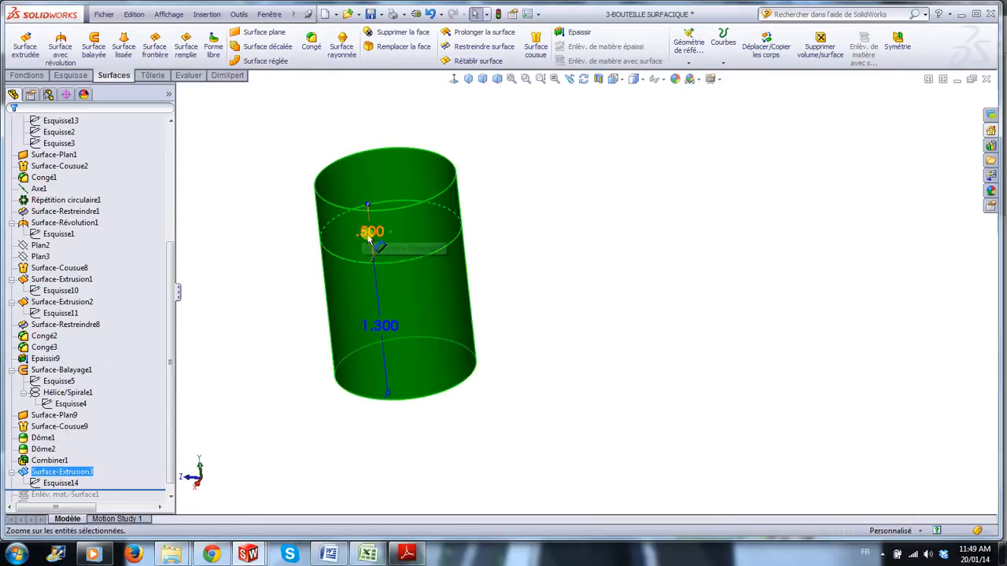
click(644, 314)
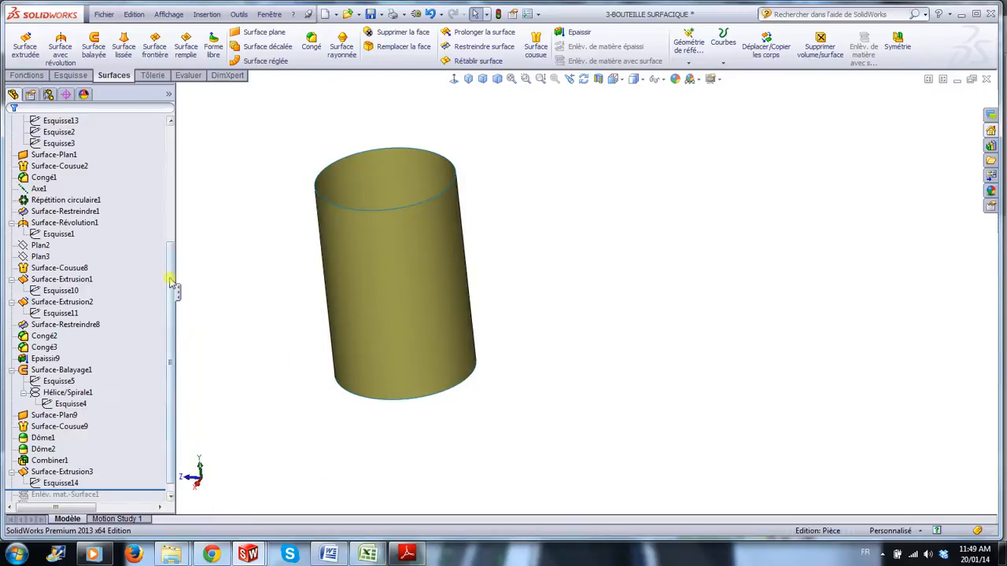
- Show the hidden Combiner1 solid body again so the bottle surrounds the extruded cylindrical surface
drag(171, 278, 173, 142)
click(79, 167)
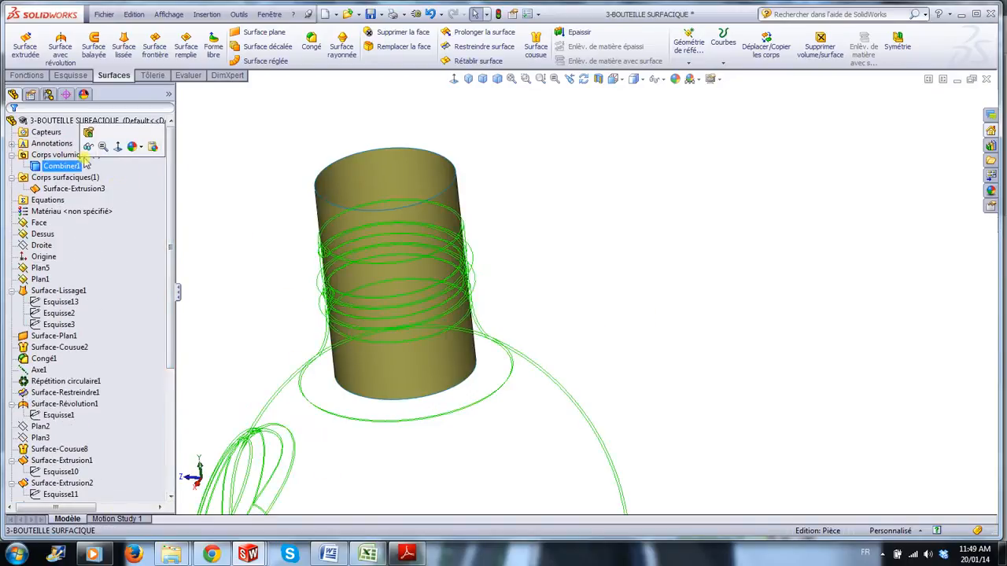
click(87, 147)
click(659, 304)
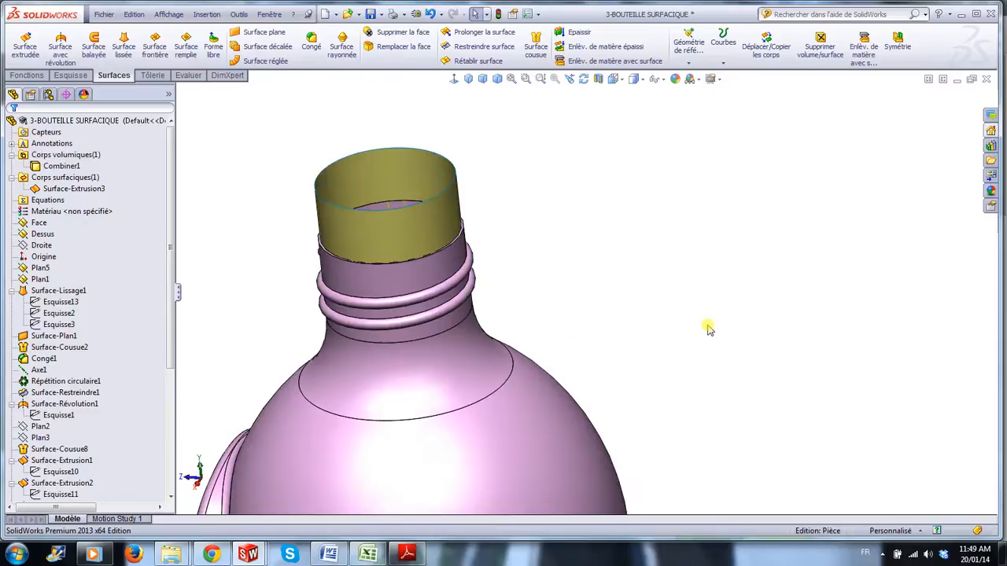
- Cut the bottle with a section view on the Droite plane to inspect the thread inside the neck
scroll(711, 331, up, 3)
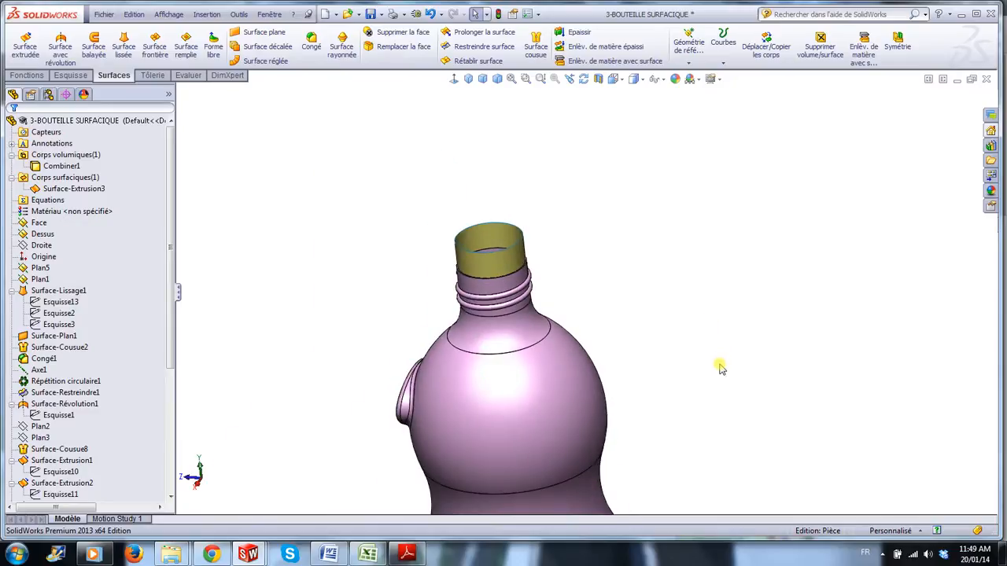
click(599, 79)
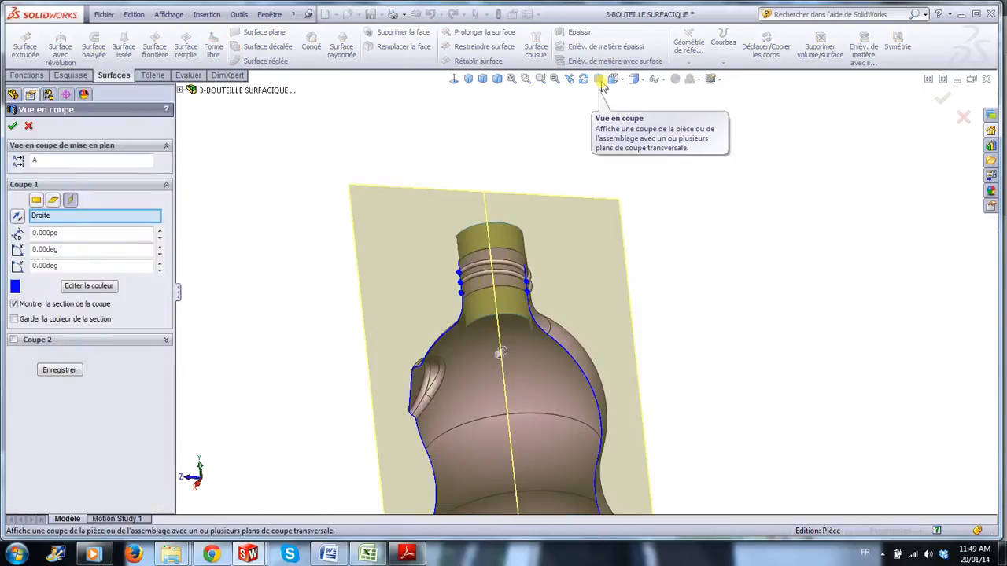
click(942, 100)
scroll(610, 331, down, 2)
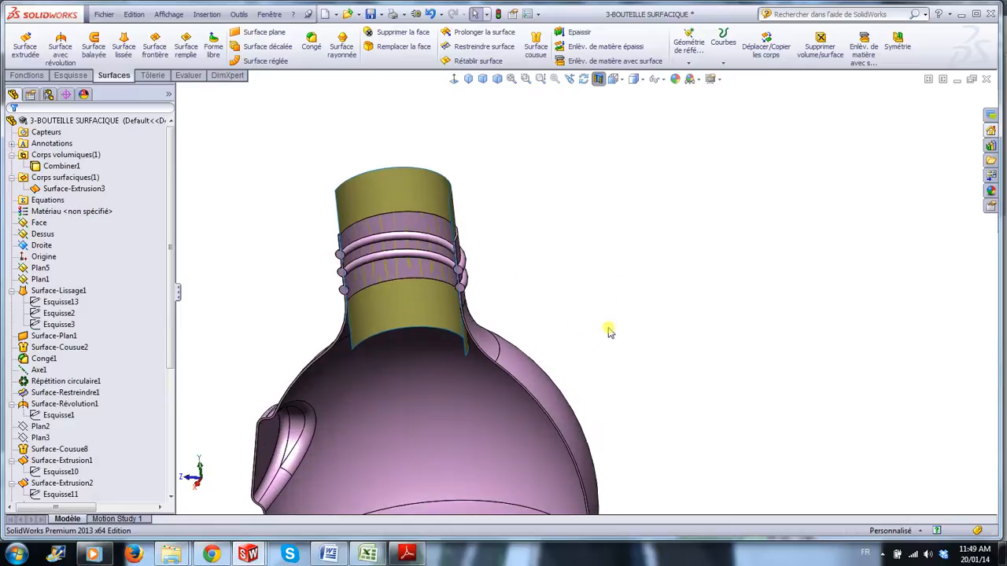
scroll(571, 286, down, 1)
- Examine how the thread crosses the cylindrical surface inside the neck, and roll the history forward past Enlèv. mat.-Surface1
drag(171, 338, 171, 459)
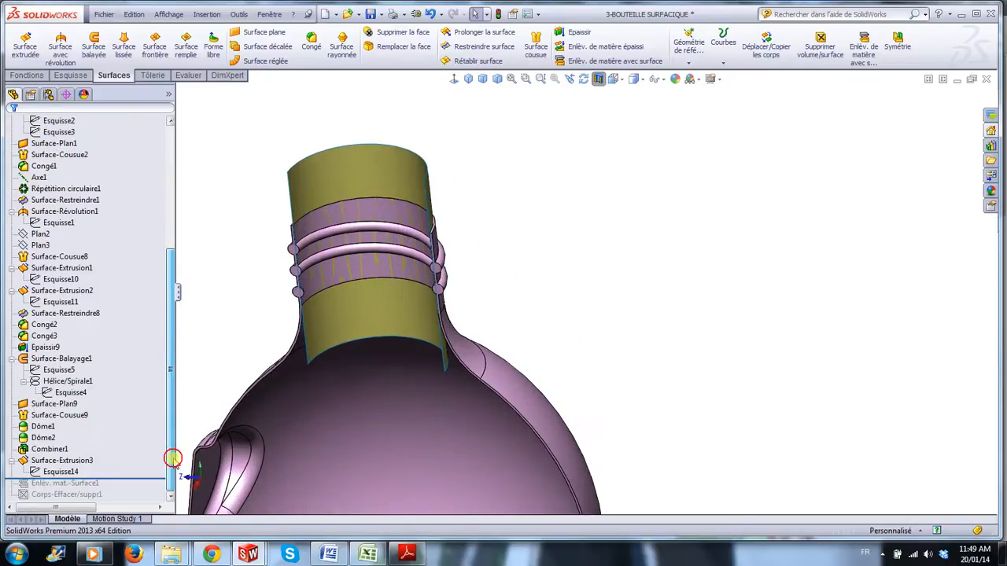
scroll(630, 291, up, 1)
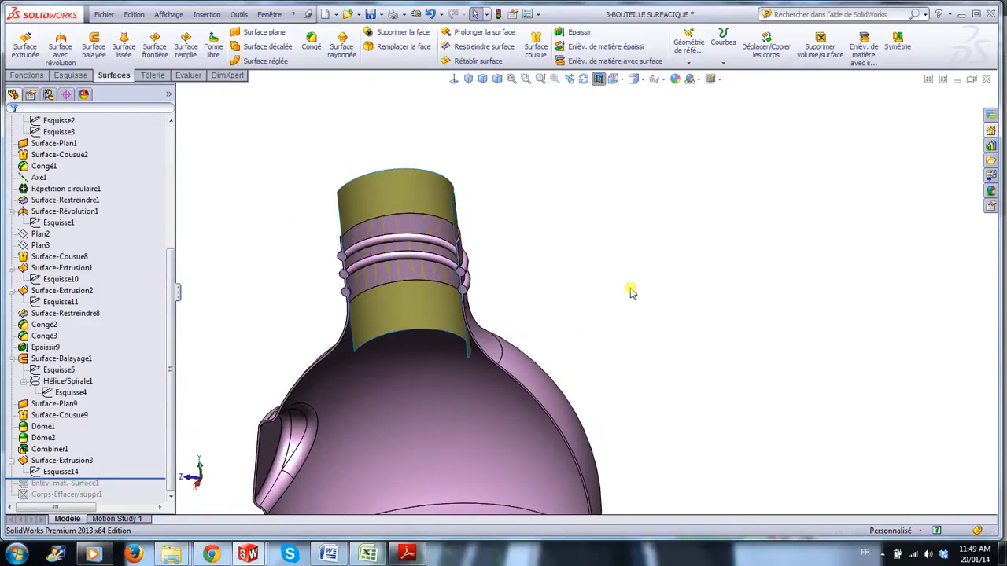
scroll(525, 273, down, 3)
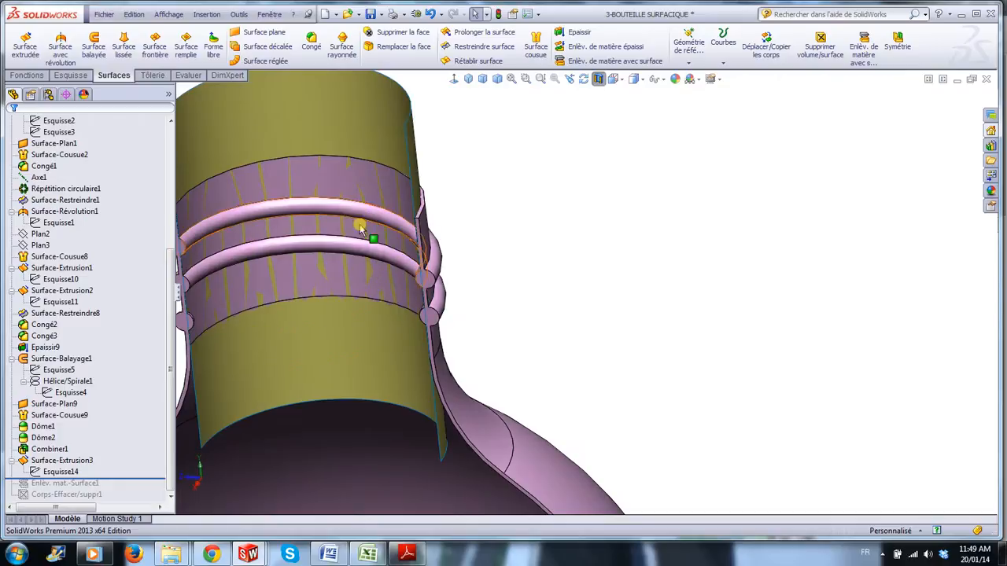
scroll(542, 308, up, 3)
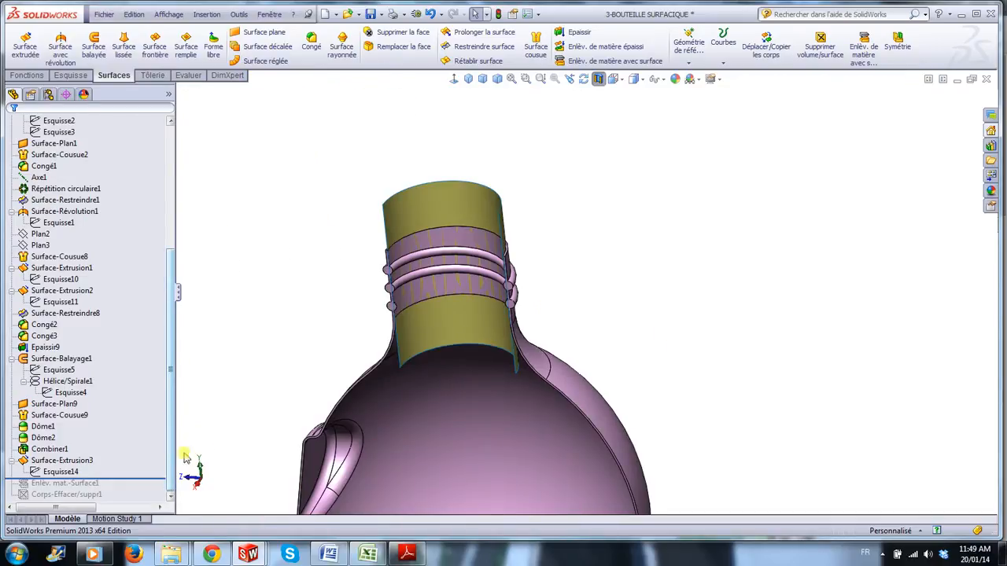
drag(149, 479, 82, 488)
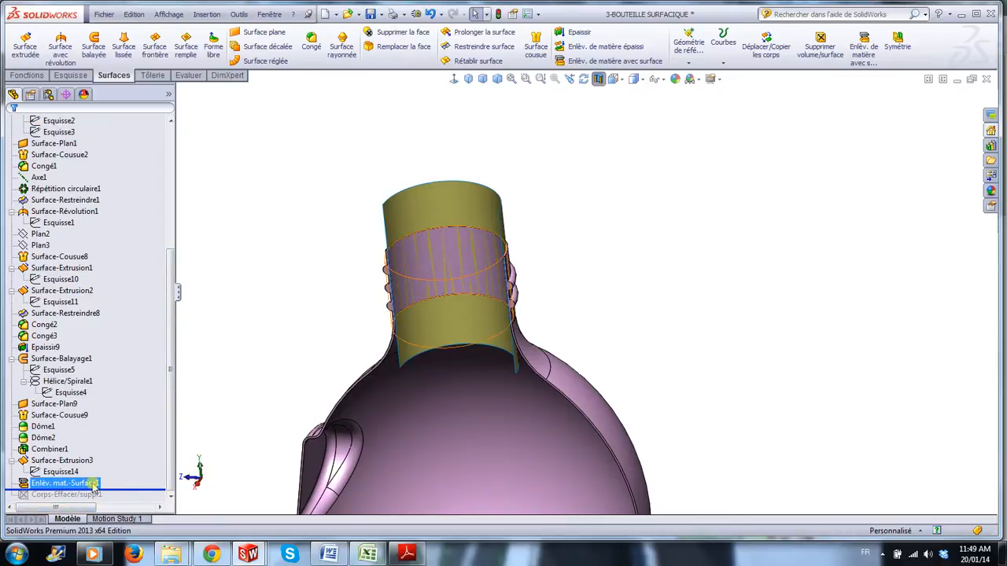
- Edit the surface cut Enlèv. mat.-Surface1, point its removal direction toward the inside of Surface-Extrusion3, and accept the definition
click(158, 447)
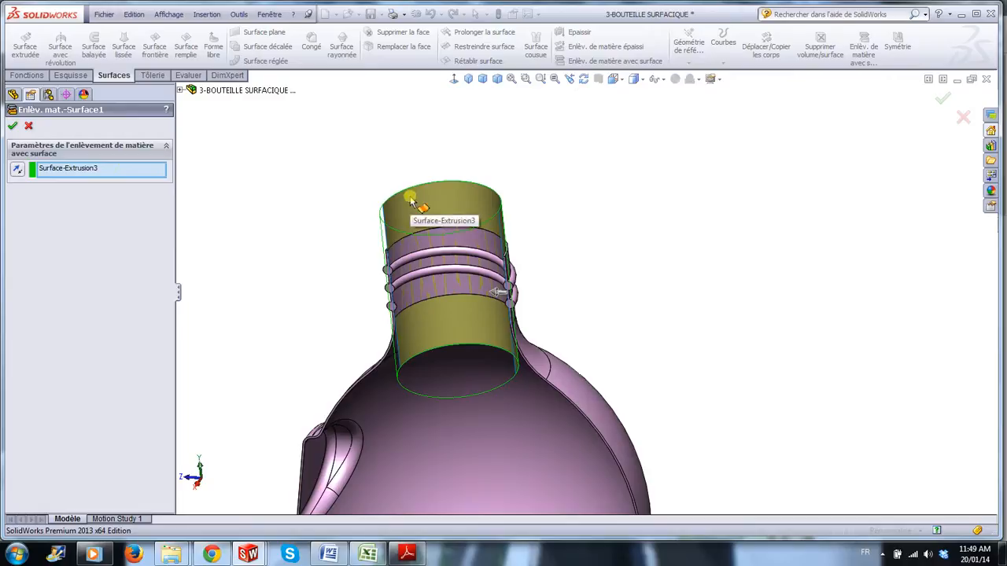
scroll(507, 313, down, 3)
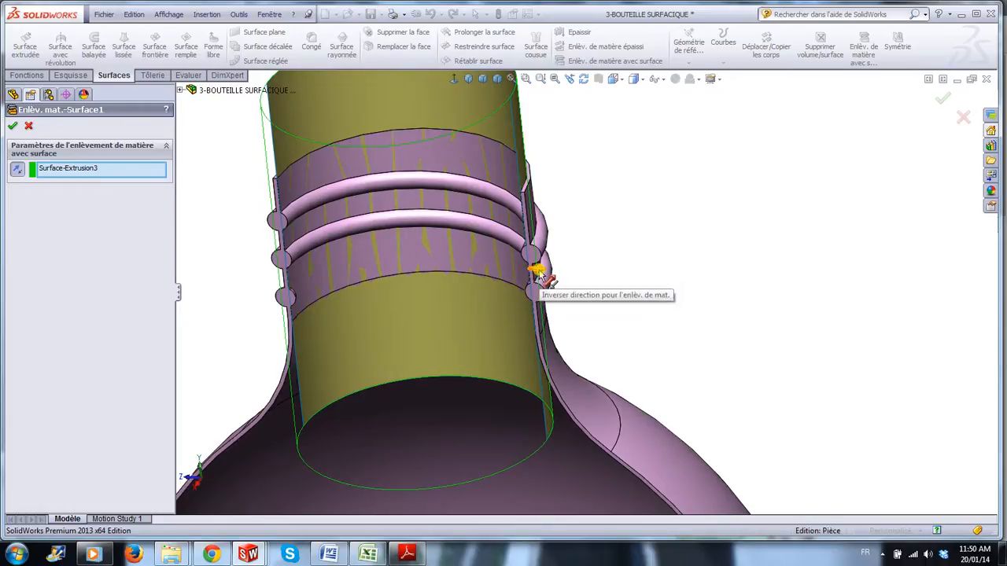
click(539, 272)
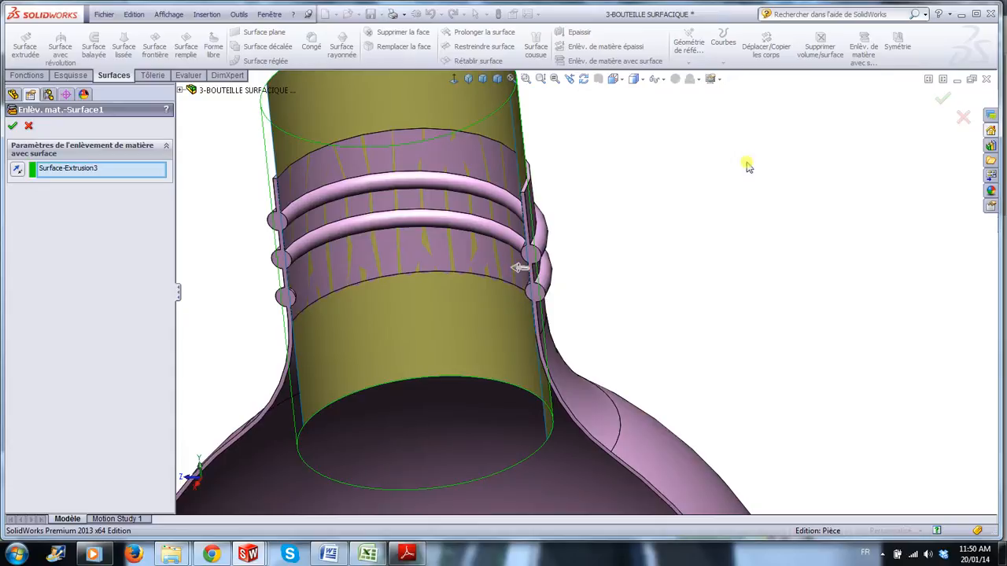
click(943, 98)
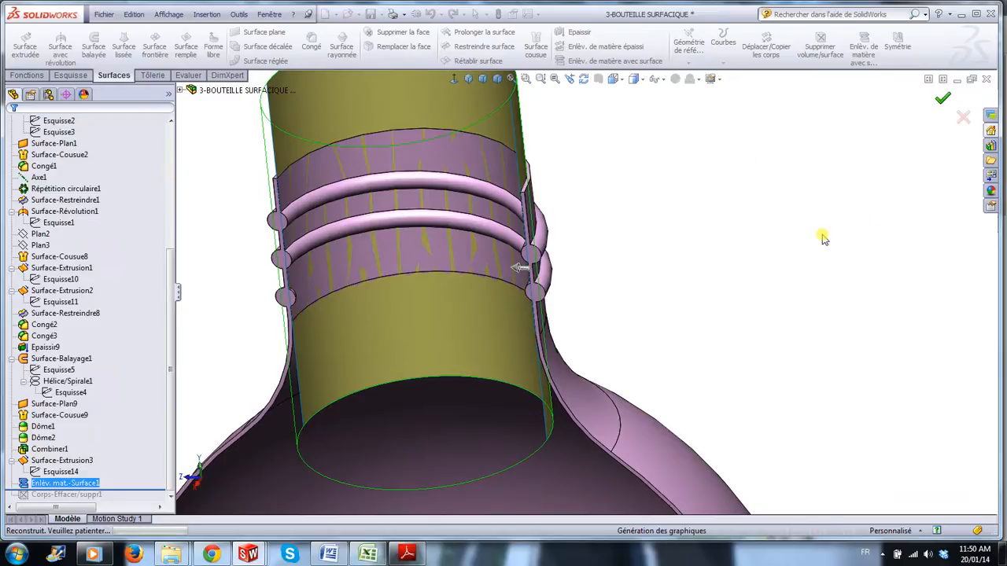
- Inspect the cylindrical surface remaining in the neck and roll the history forward past Corps-Effacer/suppr1 to delete that surface body
scroll(787, 303, up, 8)
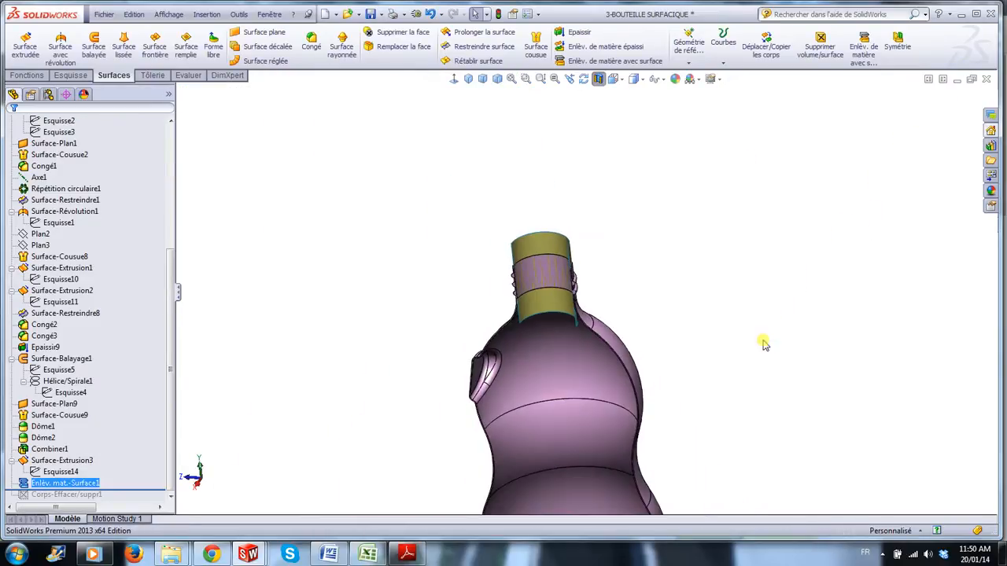
click(404, 289)
scroll(785, 304, down, 4)
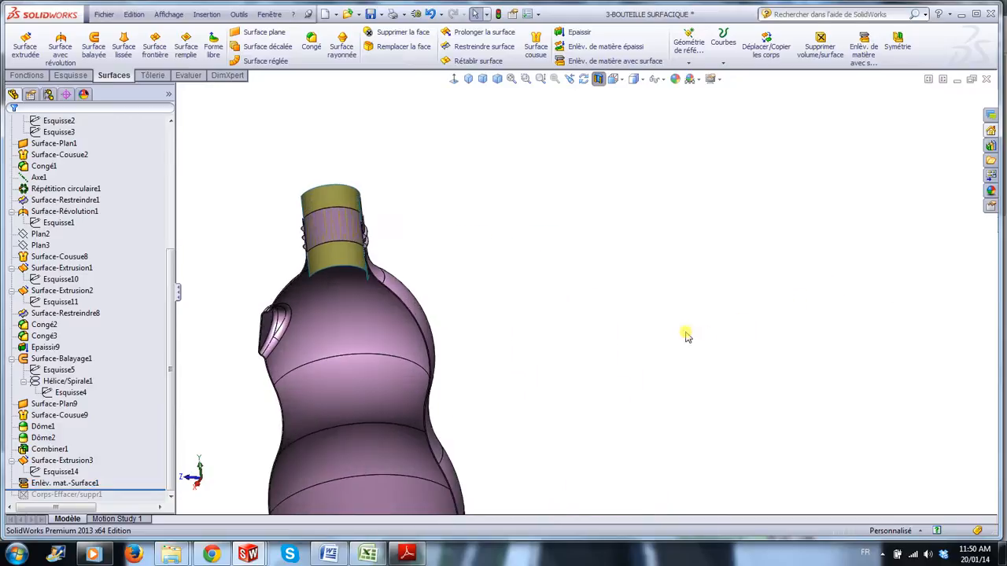
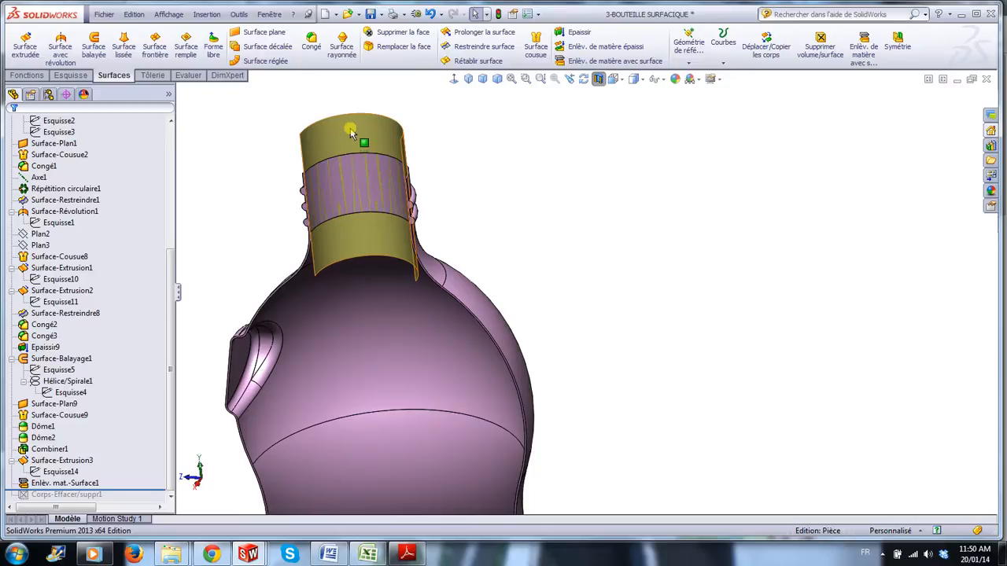
click(358, 139)
click(552, 186)
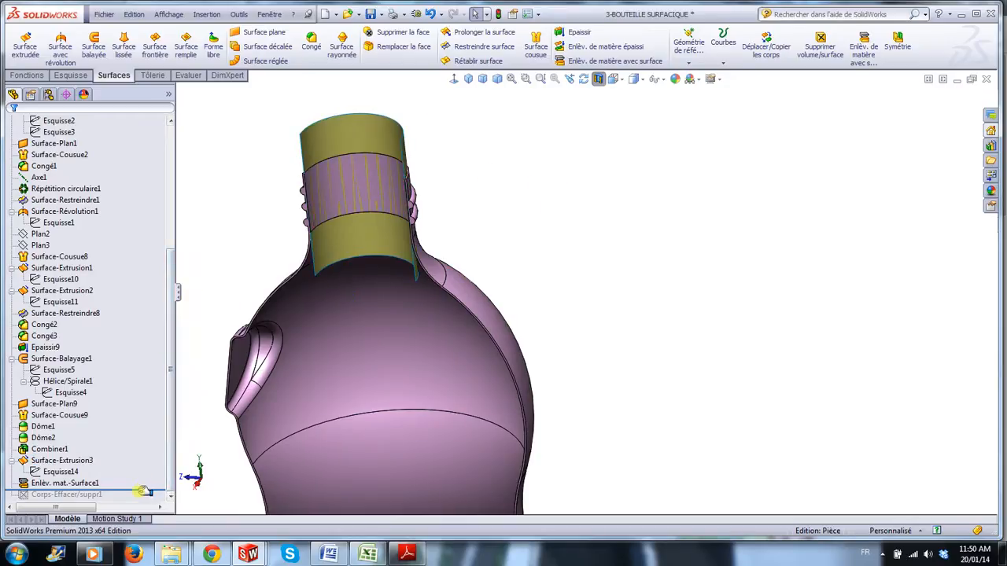
drag(142, 490, 138, 503)
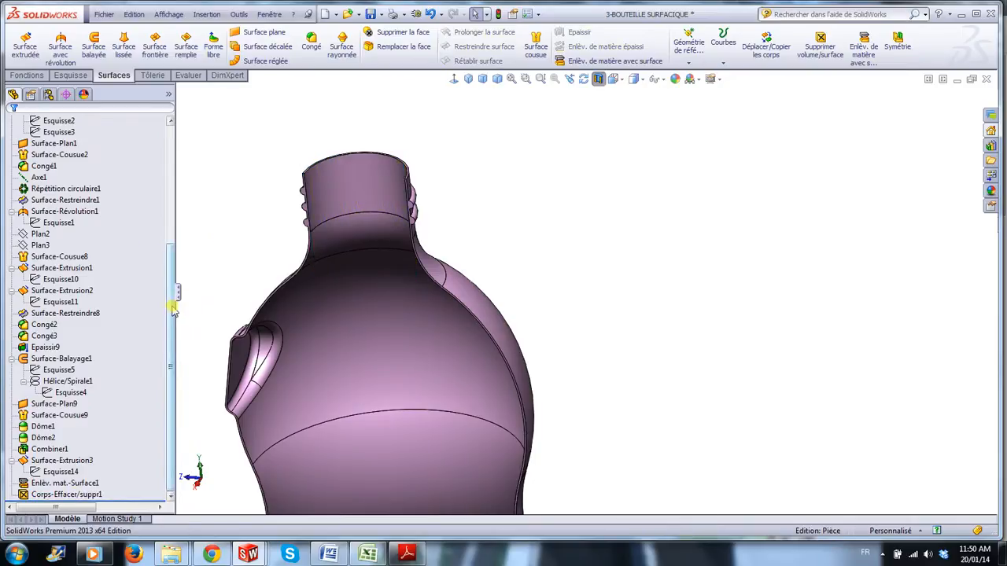
- Review the Corps-Effacer/suppr1 feature and check the part's solid and surface body folders
click(91, 495)
drag(171, 362, 182, 221)
click(64, 167)
click(226, 502)
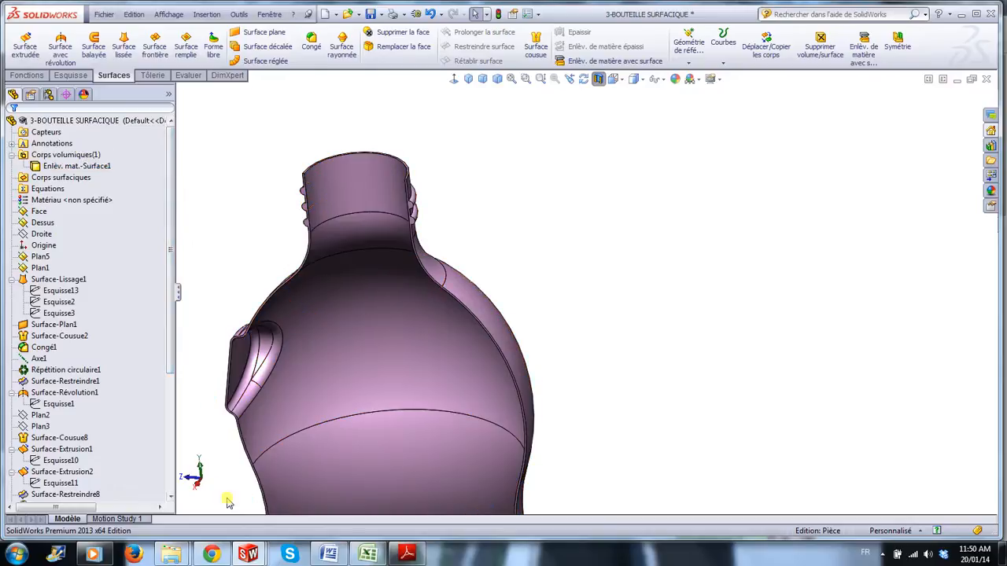
- Turn off the section view and review the complete bottle in the isometric view
drag(173, 370, 191, 492)
scroll(694, 342, up, 3)
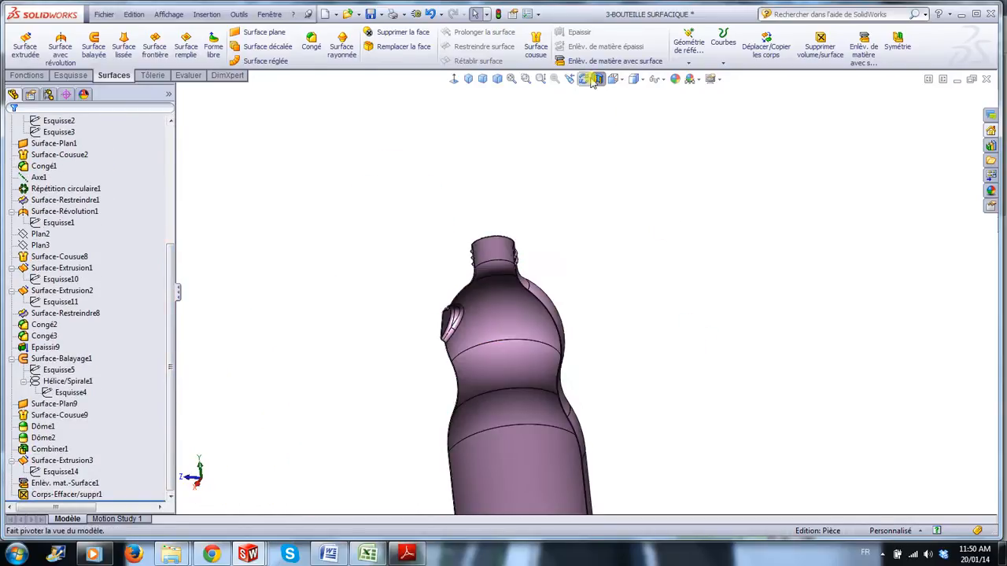
scroll(668, 308, up, 2)
scroll(686, 384, up, 2)
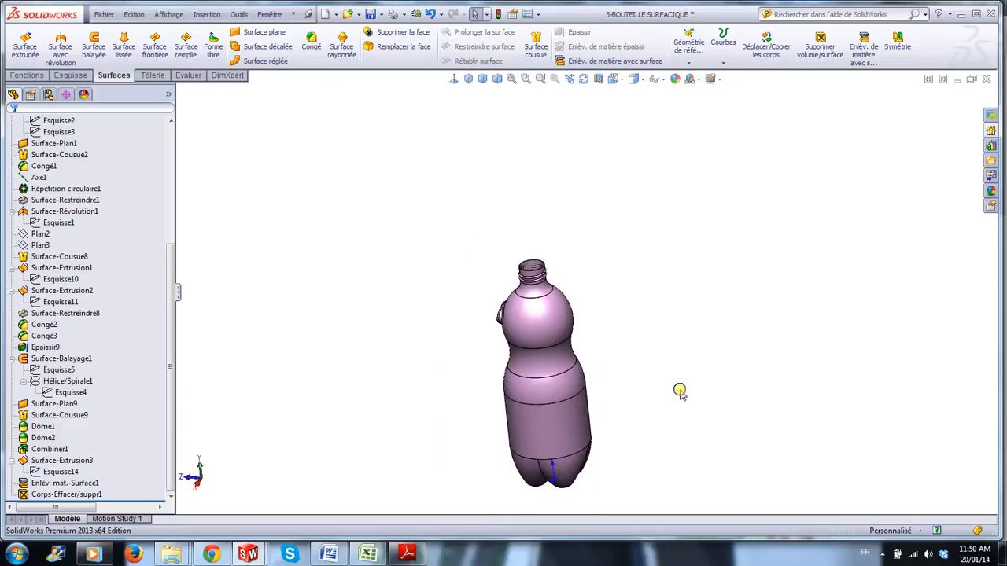
key(ctrl+7)
scroll(657, 236, down, 3)
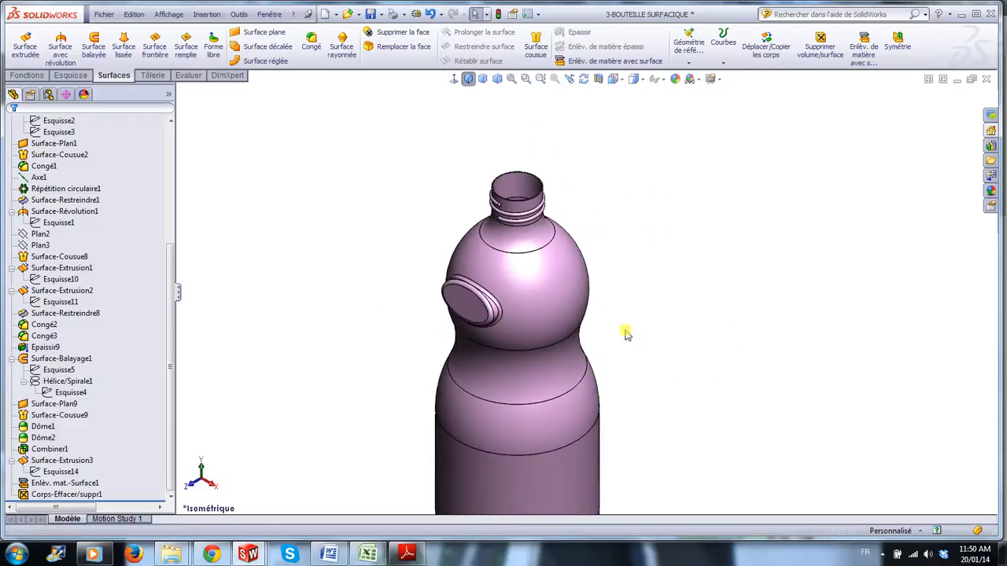
scroll(626, 340, up, 3)
scroll(620, 354, down, 1)
scroll(573, 476, down, 1)
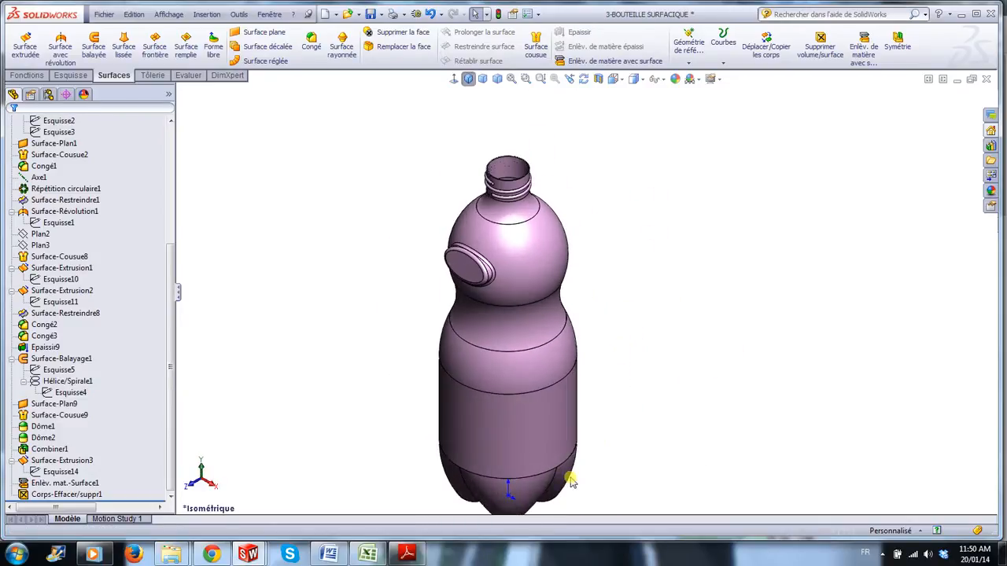